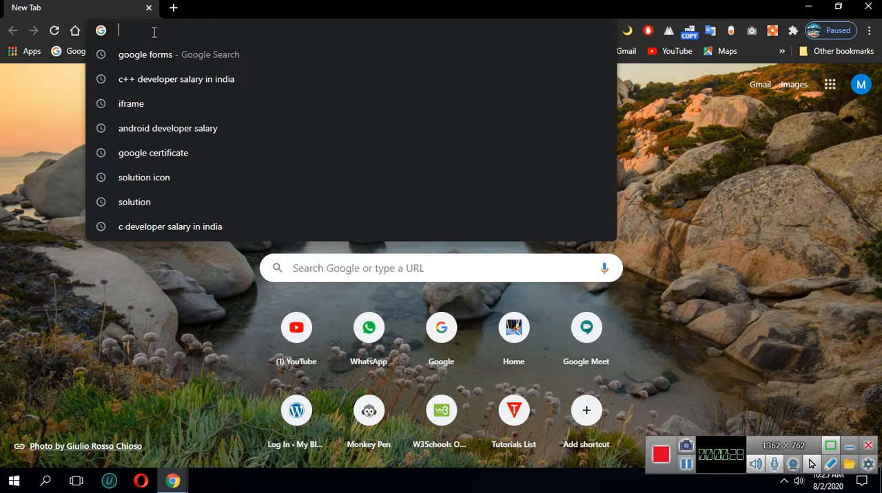
Open profreehost.com and skim its home page
type("freepro")
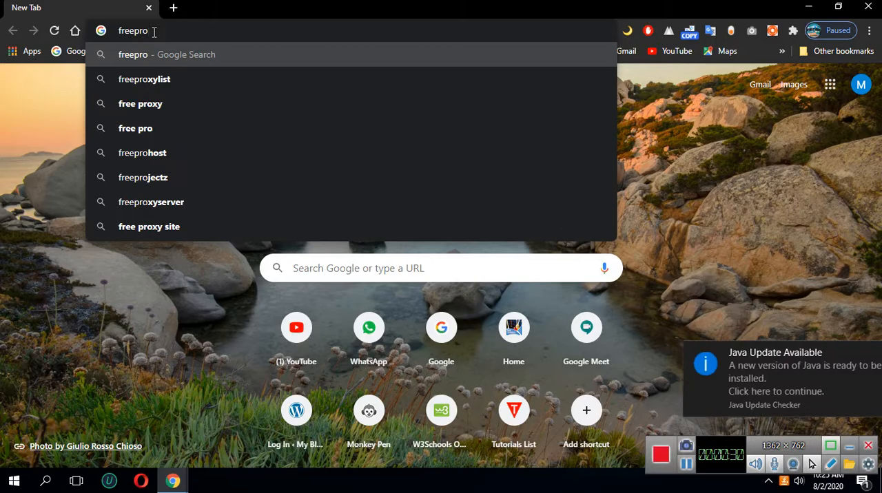
key("BackSpace")
key("BackSpace")
key("BackSpace")
key("BackSpace")
key("BackSpace")
key("BackSpace")
key("BackSpace")
type("profe")
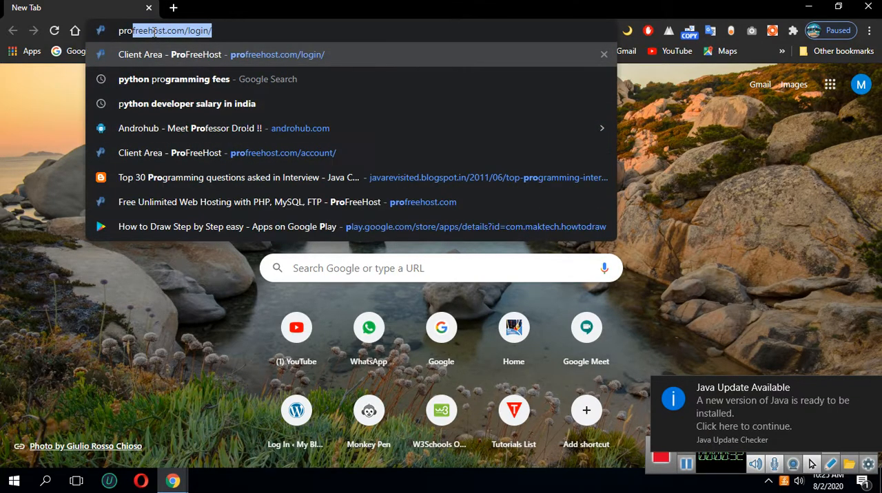
key("BackSpace")
type("ree")
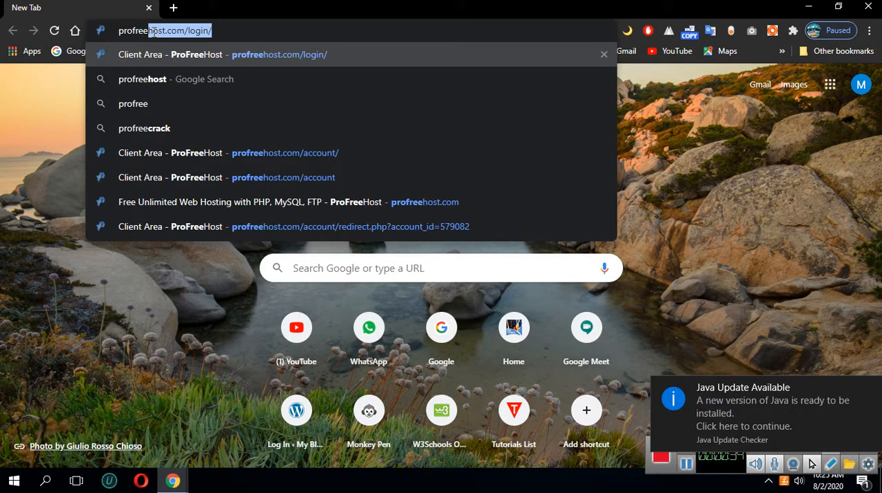
type("host.com")
key("Return")
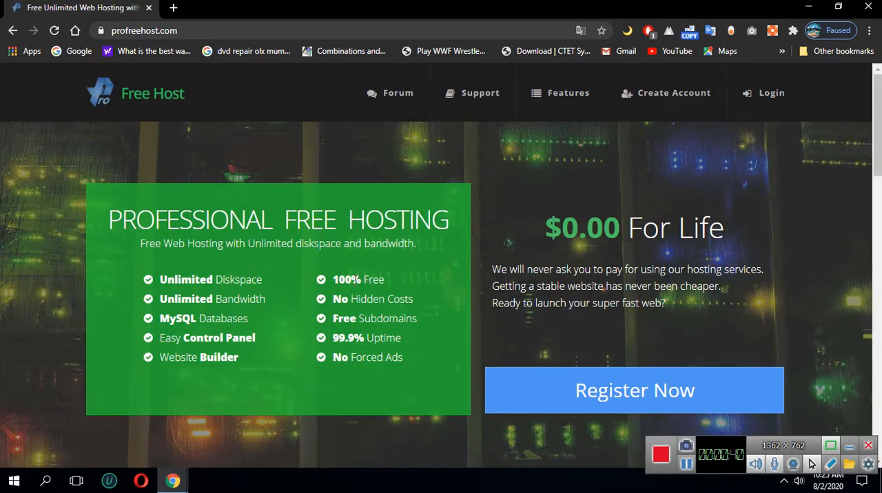
scroll(191, 224, "down", 2)
scroll(191, 223, "up", 2)
Search for 000webhost in a new browser tab and open its home page
left_click(172, 8)
type("000we")
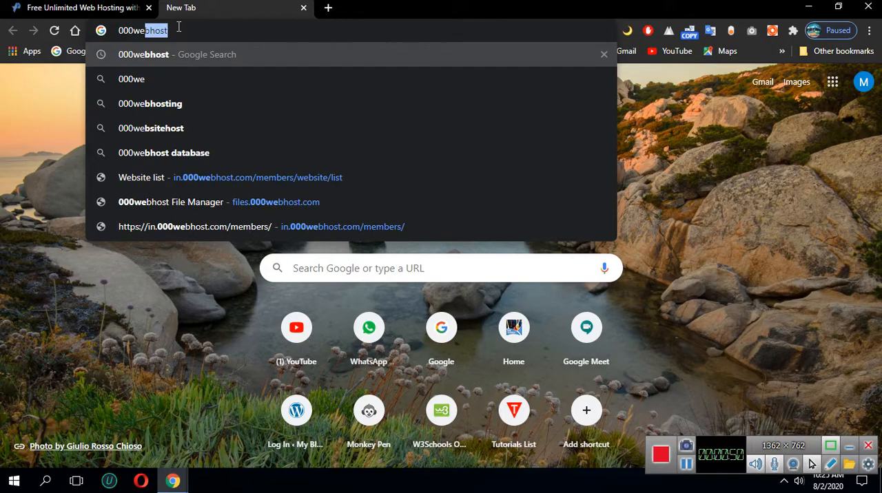
key("Return")
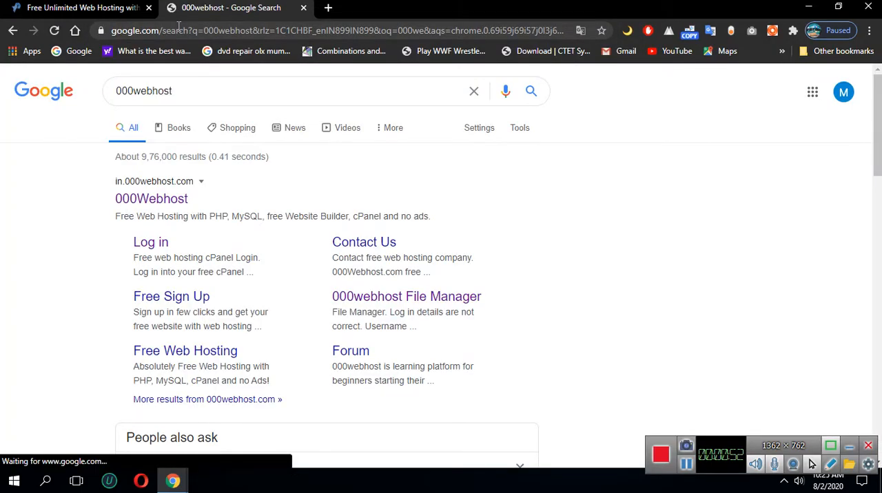
left_click(121, 200)
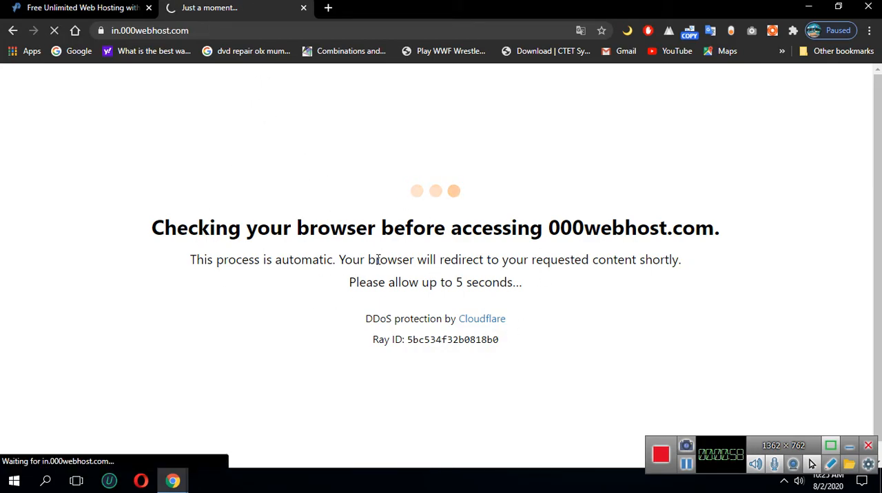
Compare the ProFreeHost and 000webhost home pages, and close every tab except the ProFreeHost one
left_click(79, 9)
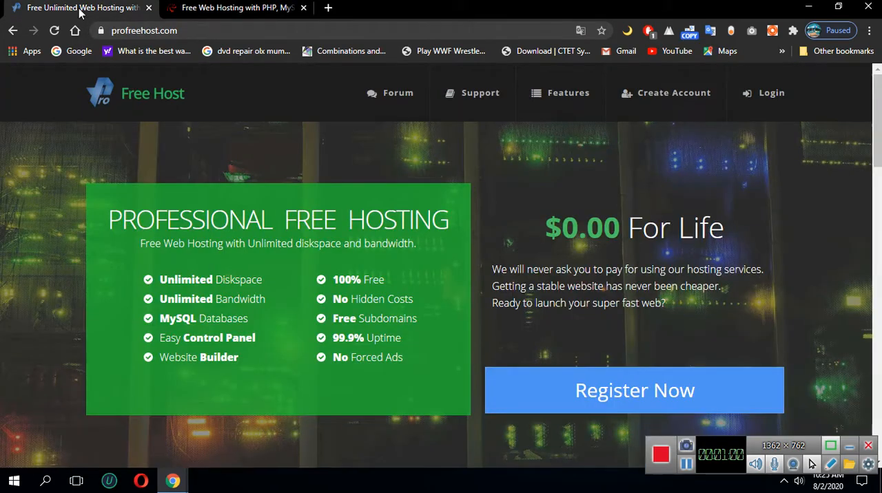
left_click(328, 7)
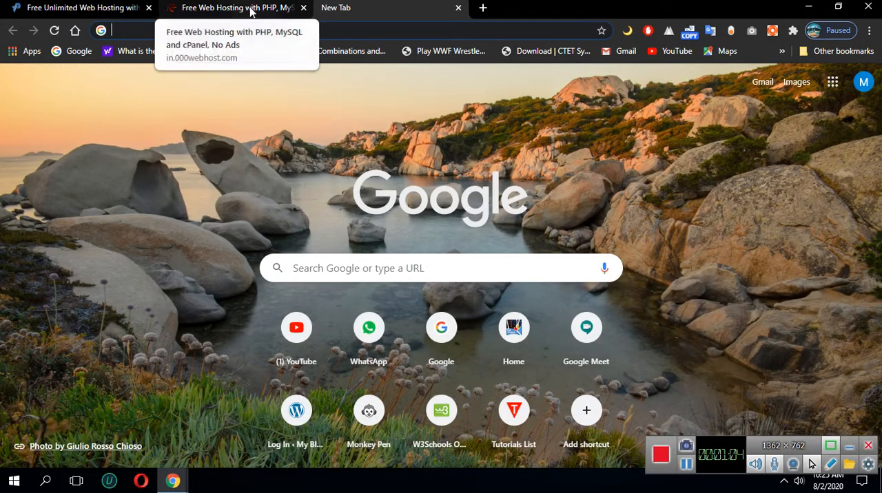
left_click(251, 10)
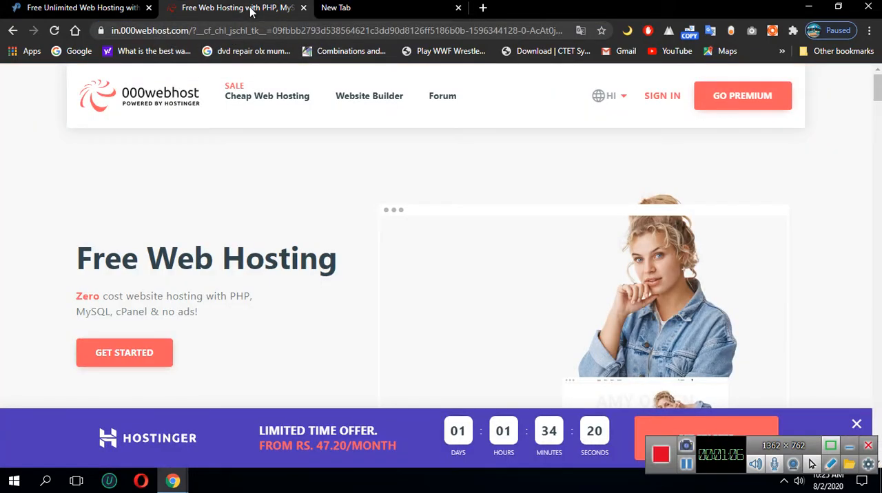
scroll(232, 237, "down", 2)
scroll(232, 237, "up", 2)
left_click(82, 8)
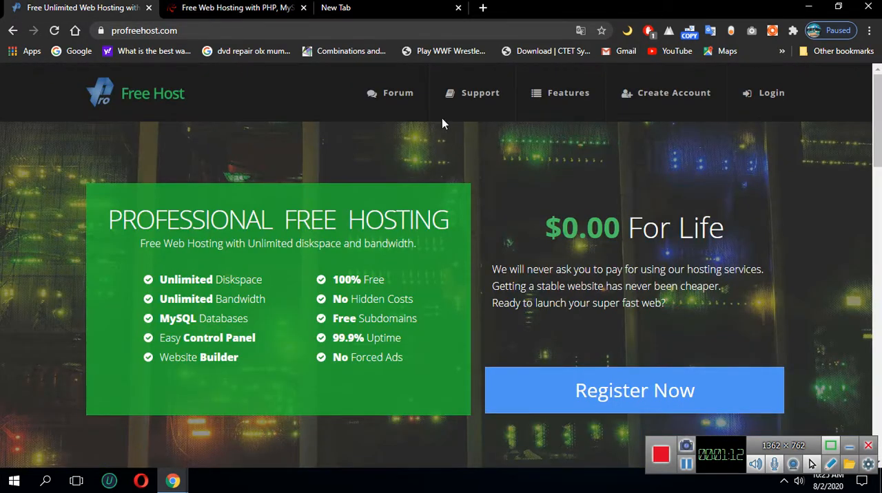
left_click(303, 8)
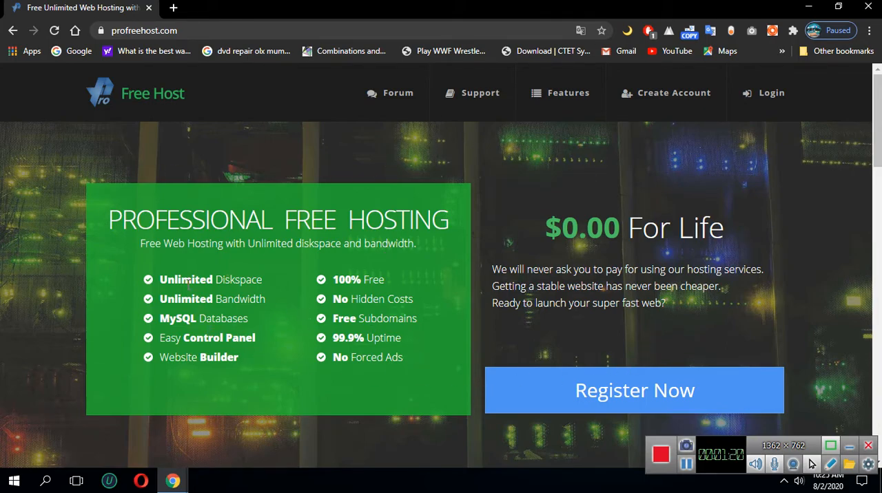
Examine the free hosting feature list, highlighting the diskspace and bandwidth entries
left_click_drag(160, 279, 267, 281)
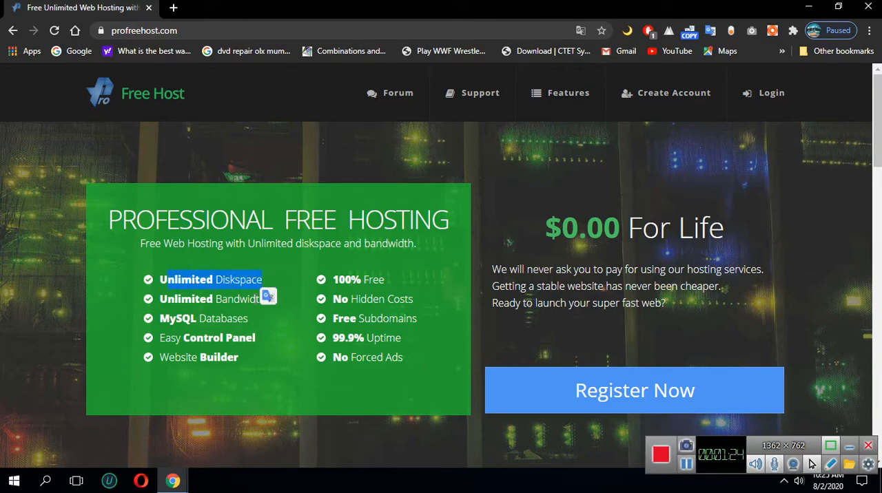
left_click(160, 311)
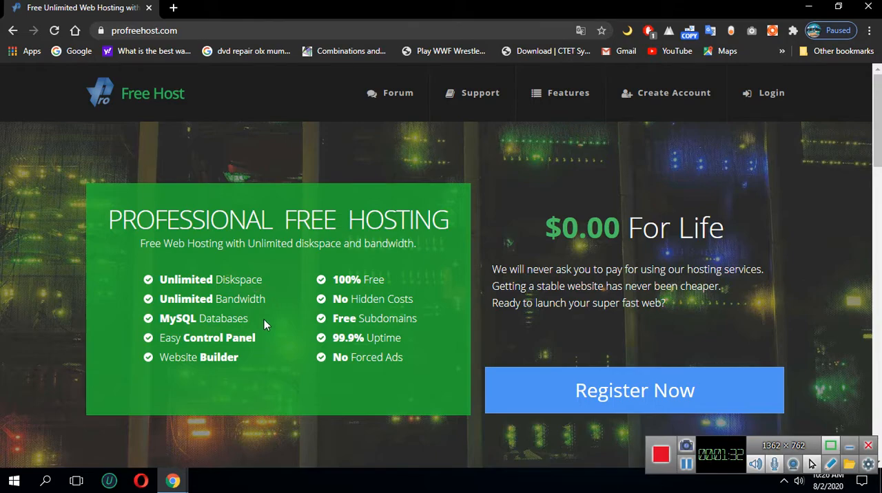
left_click_drag(160, 300, 270, 302)
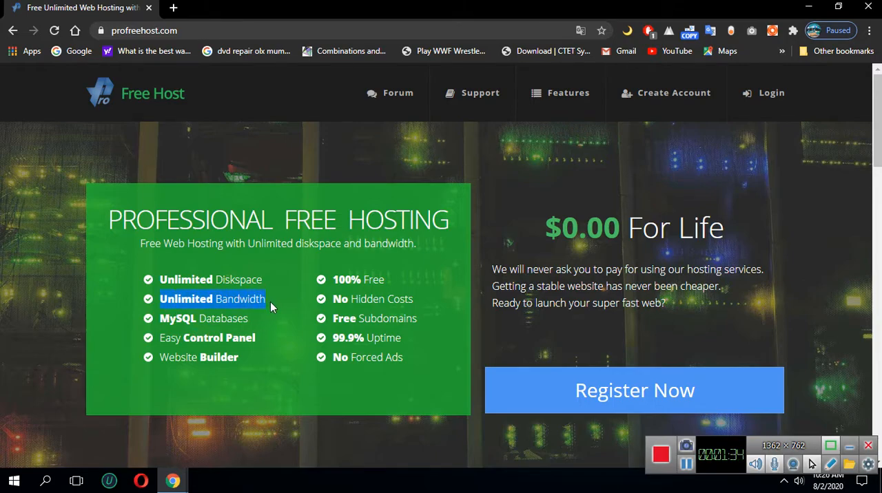
left_click(193, 314)
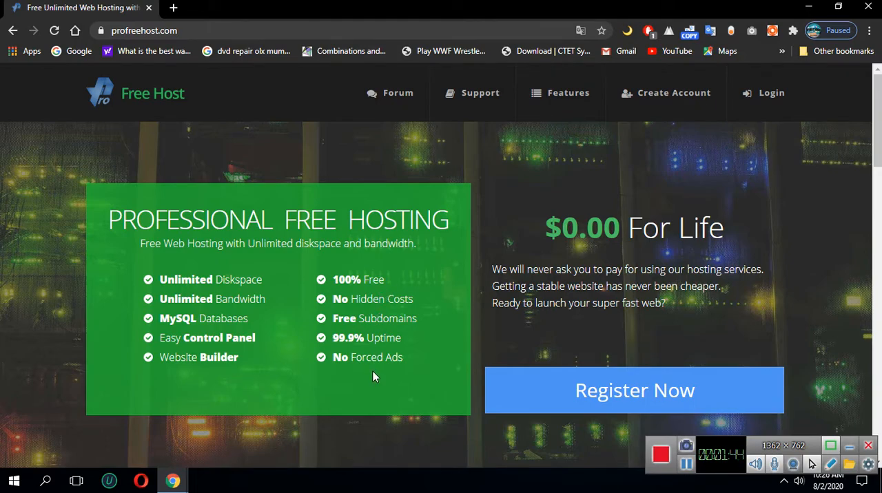
scroll(373, 376, "down", 1)
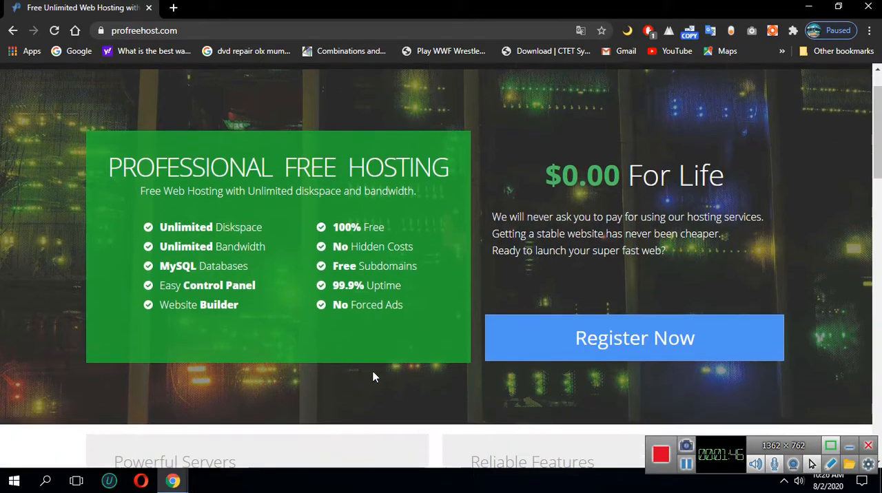
scroll(352, 378, "up", 1)
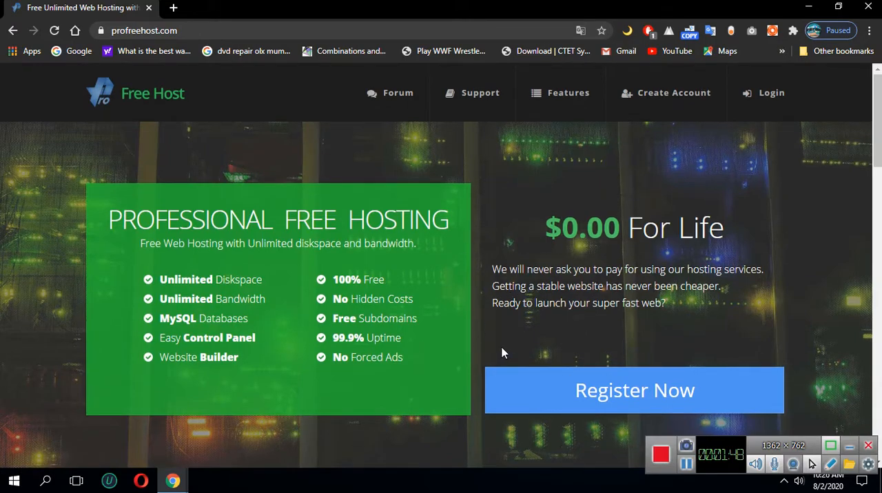
Open the registration page for a new free hosting account and look over the form
left_click(591, 390)
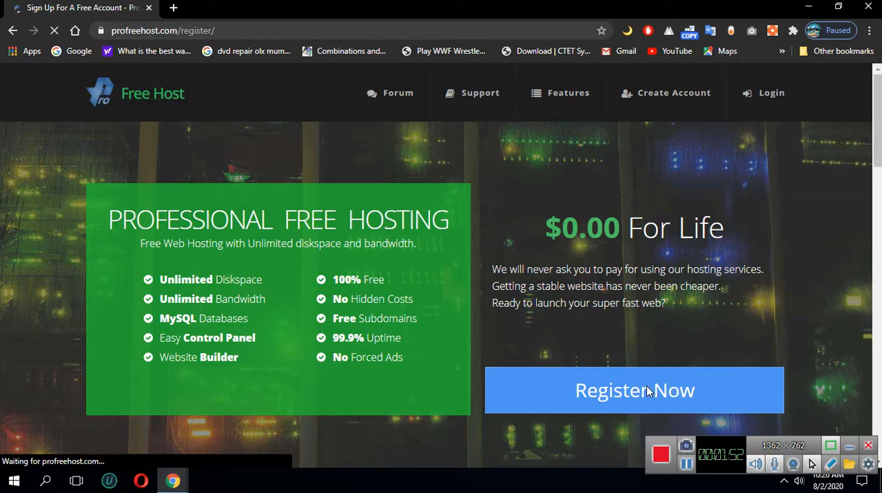
scroll(289, 271, "down", 1)
scroll(283, 265, "up", 1)
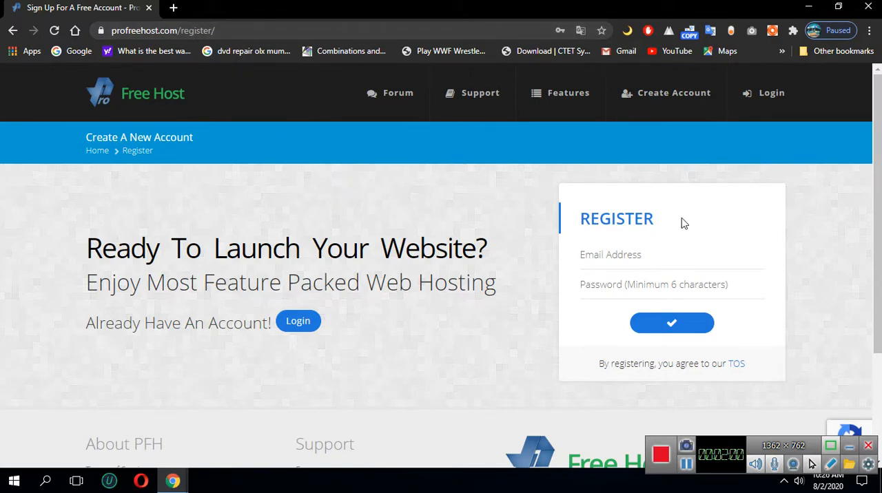
Enter the account holder's e-mail address in the registration form
left_click(607, 262)
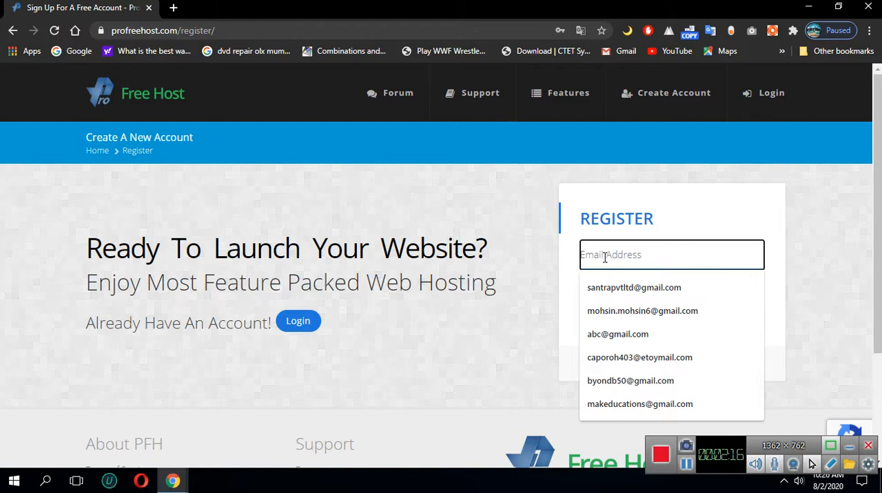
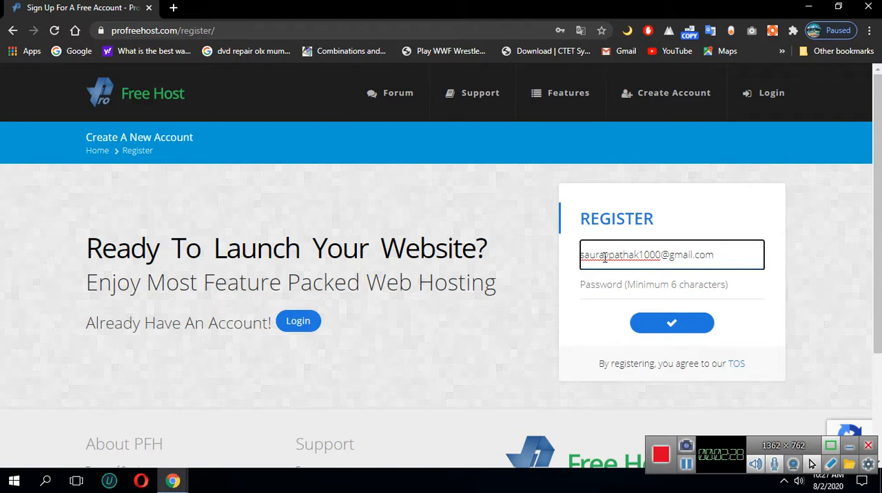
Enter the account password and submit the registration without saving the login in the browser
left_click(587, 286)
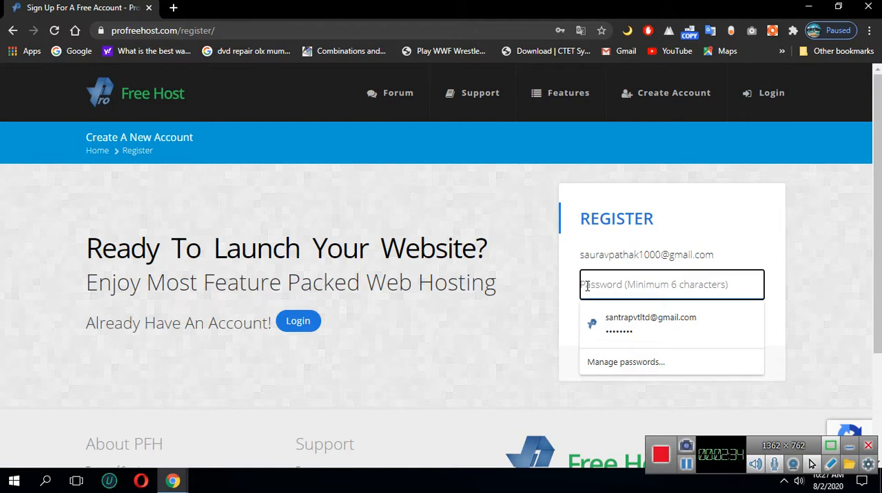
type("****")
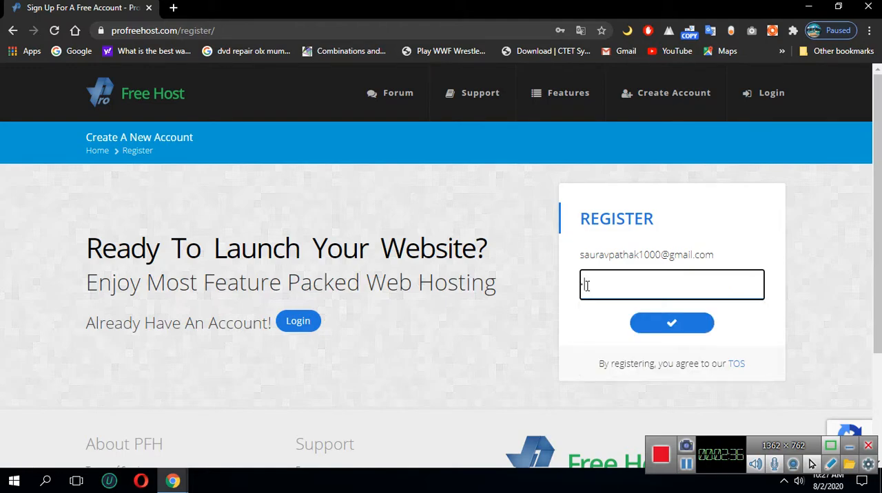
type("**")
key("BackSpace")
key("BackSpace")
key("BackSpace")
key("BackSpace")
key("BackSpace")
key("BackSpace")
type("***")
left_click(653, 327)
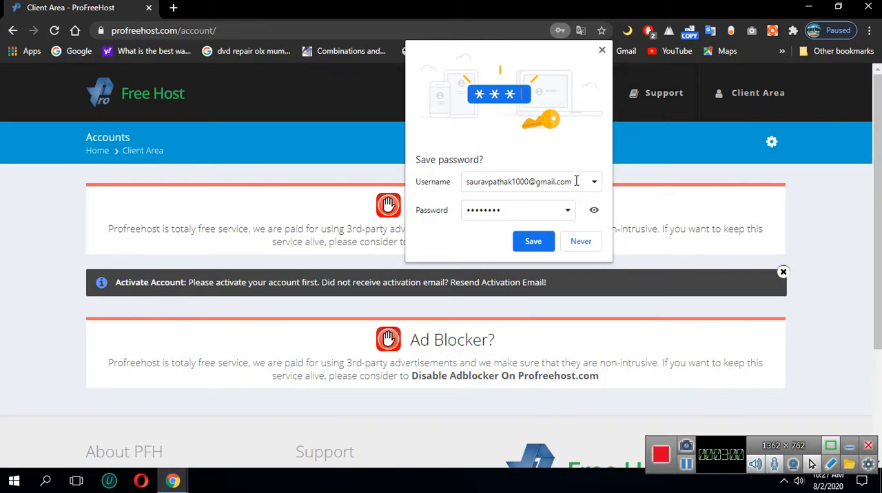
left_click(601, 51)
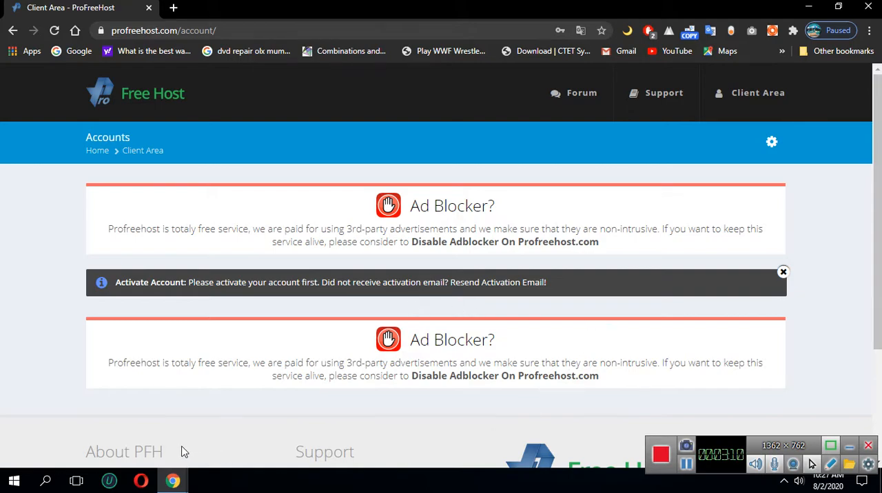
mouse_move(172, 482)
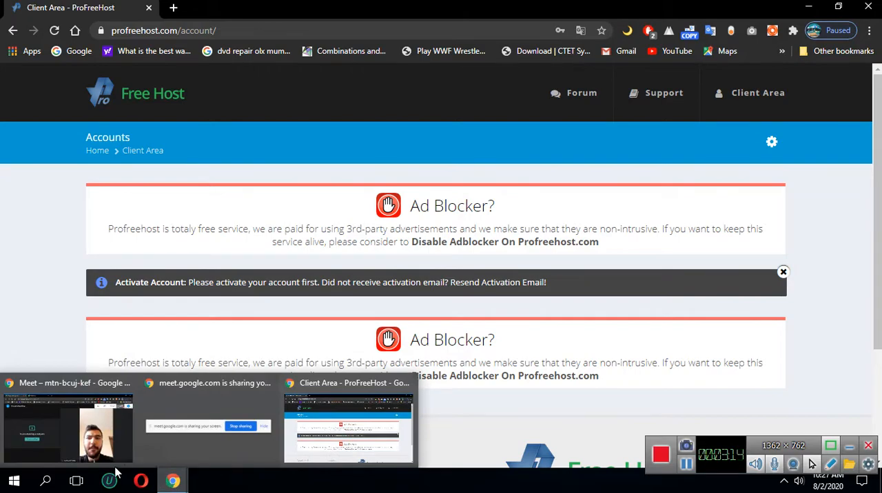
left_click(99, 423)
mouse_move(429, 290)
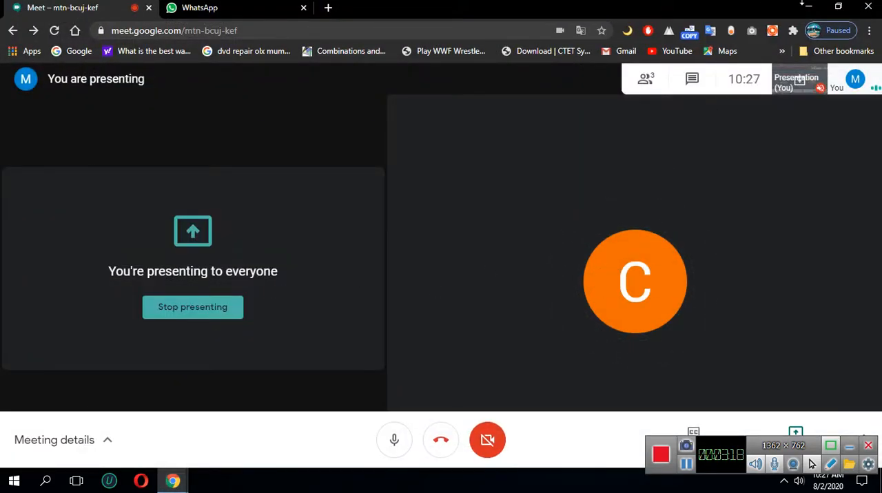
left_click(811, 7)
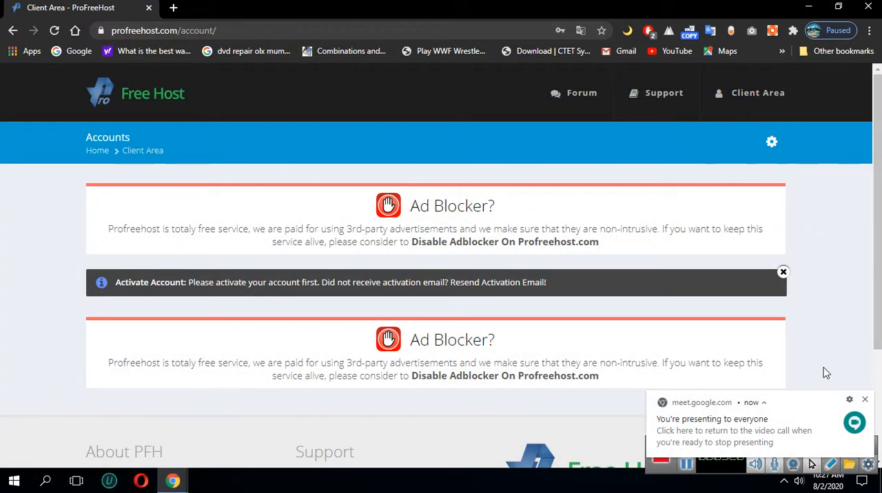
left_click(863, 399)
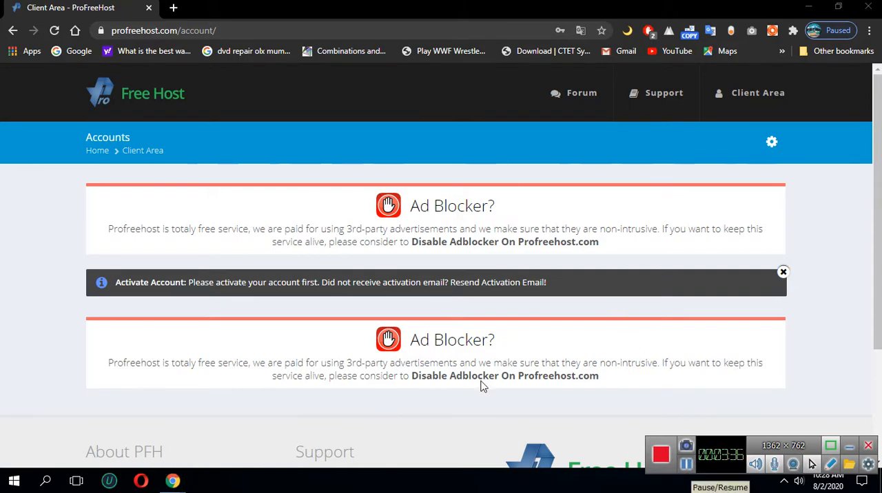
Refresh the client area and open the form for creating a new hosting account
left_click(54, 31)
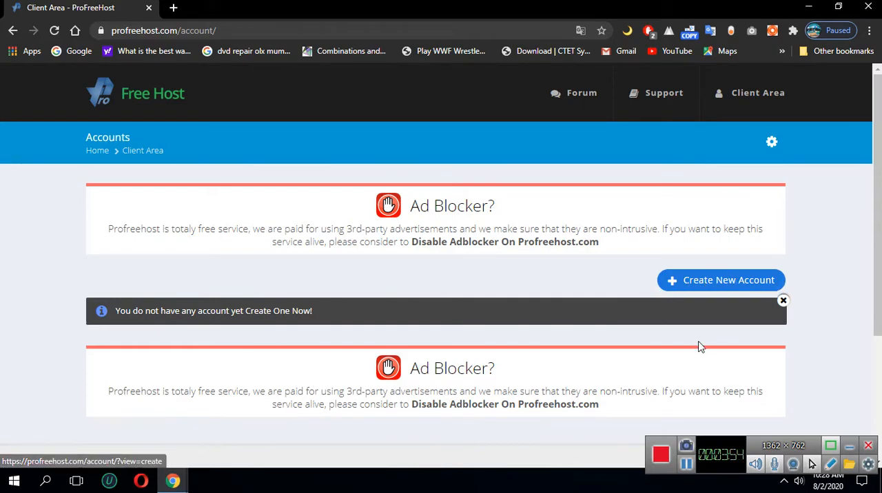
left_click(692, 293)
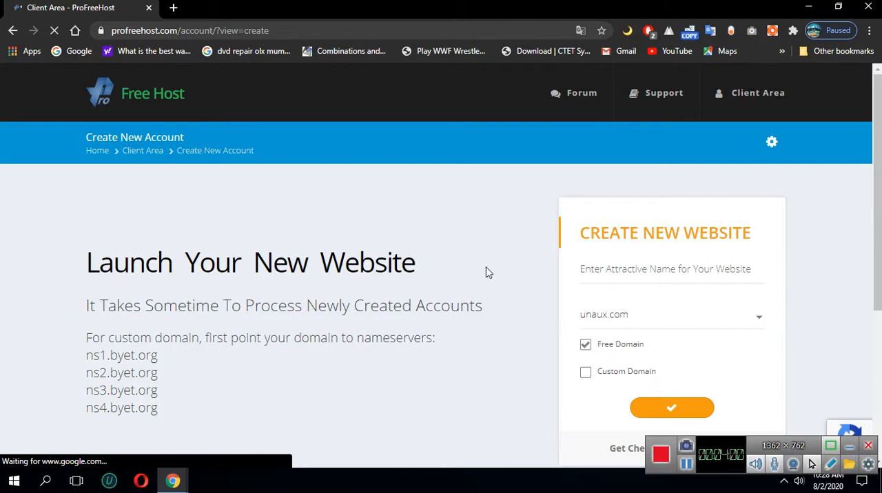
Examine the free domain extensions offered in the new website form
scroll(486, 271, "down", 1)
scroll(634, 321, "down", 2)
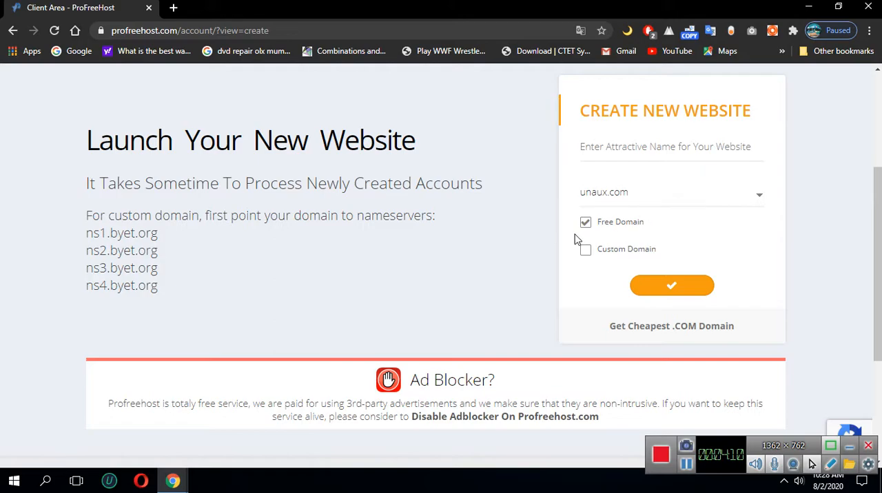
left_click(597, 200)
left_click(611, 219)
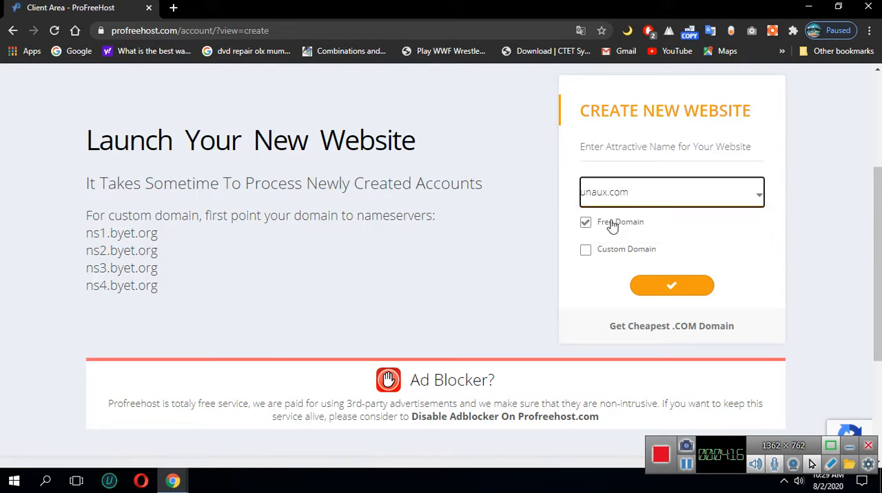
left_click(628, 204)
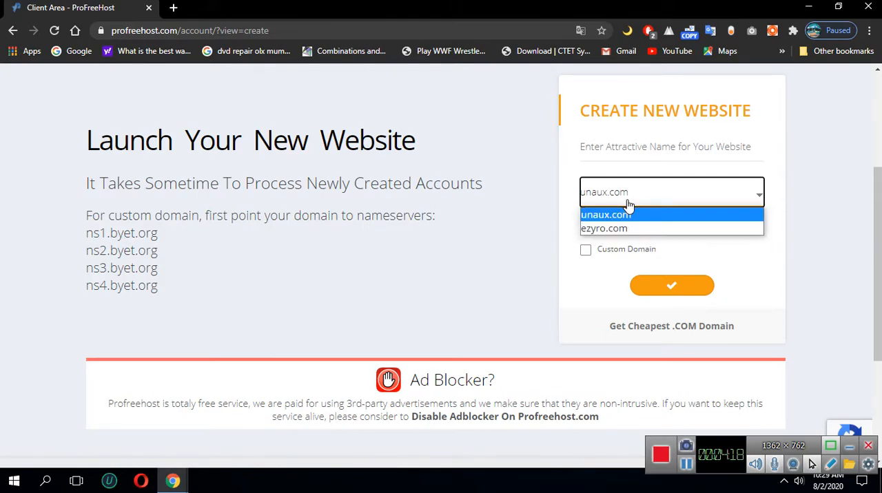
left_click(628, 204)
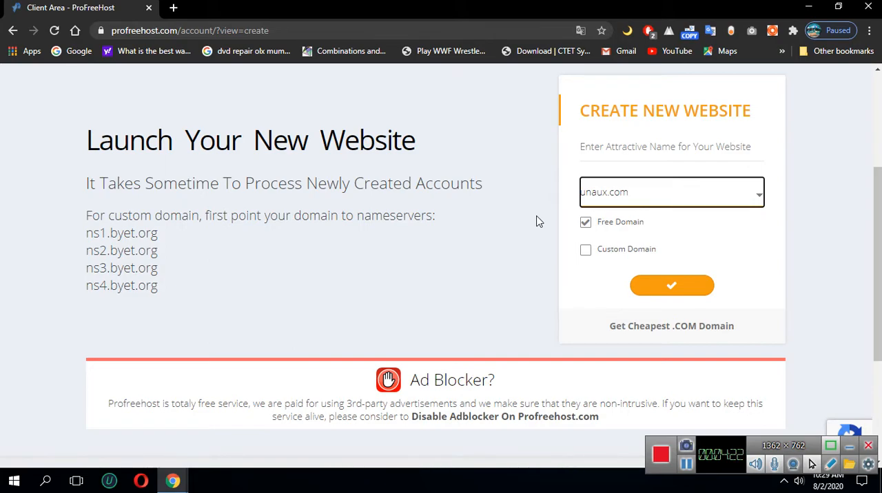
Enter vendomain as the name of the new website
scroll(536, 220, "up", 2)
left_click(594, 273)
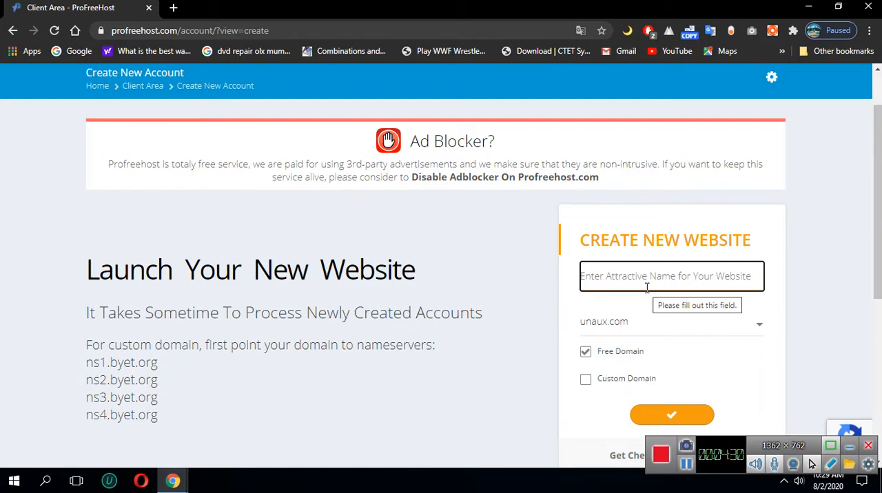
type("whendomain")
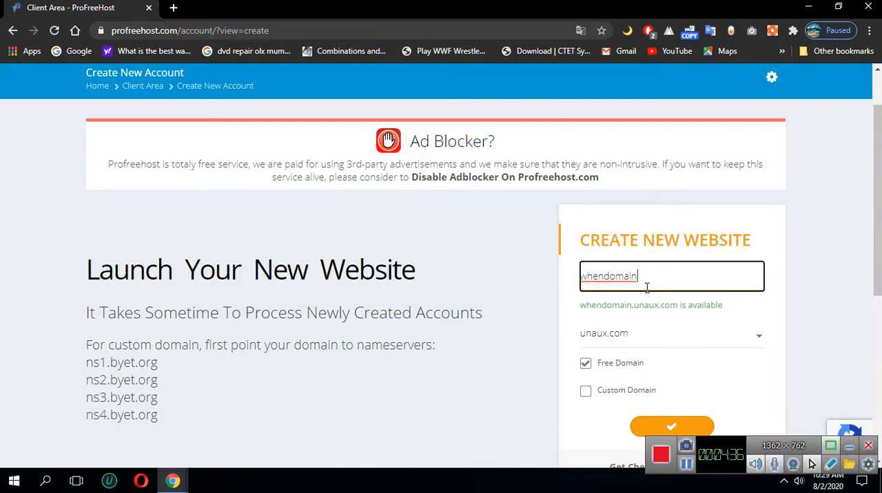
key("BackSpace")
key("BackSpace")
key("BackSpace")
key("BackSpace")
key("BackSpace")
key("BackSpace")
key("BackSpace")
key("BackSpace")
key("BackSpace")
type("w")
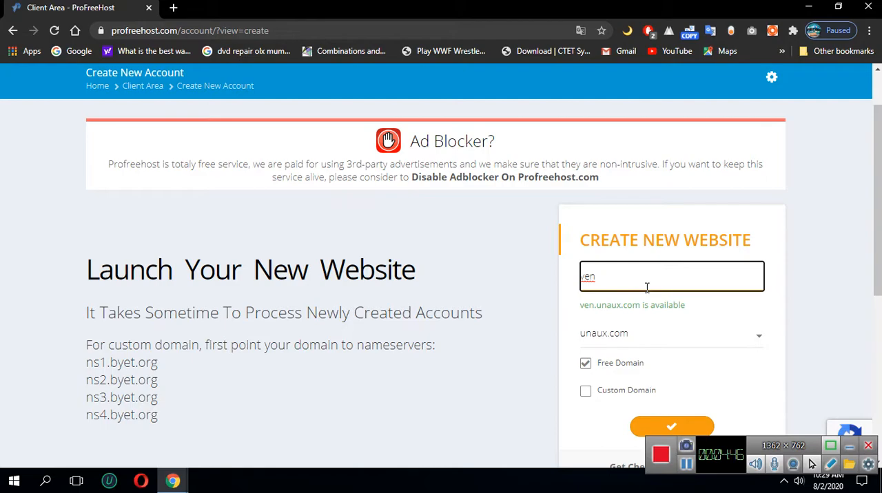
type("domain")
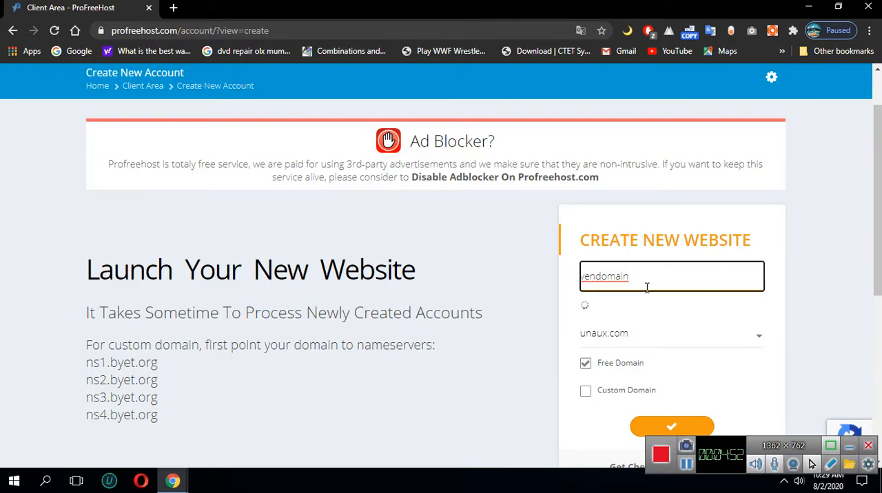
Check the availability of the vendomain name on the free unaux.com domain and submit the new website form
left_click(596, 305)
double_click(696, 306)
left_click(576, 320)
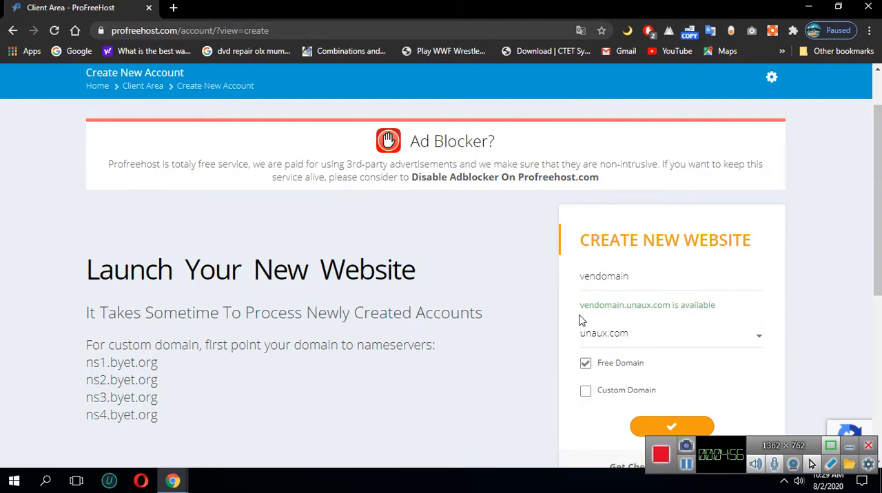
scroll(577, 320, "down", 2)
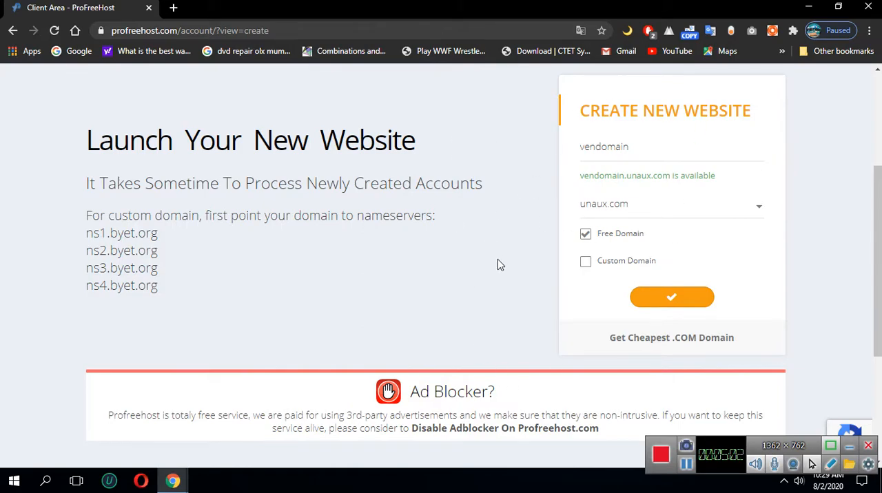
left_click(669, 301)
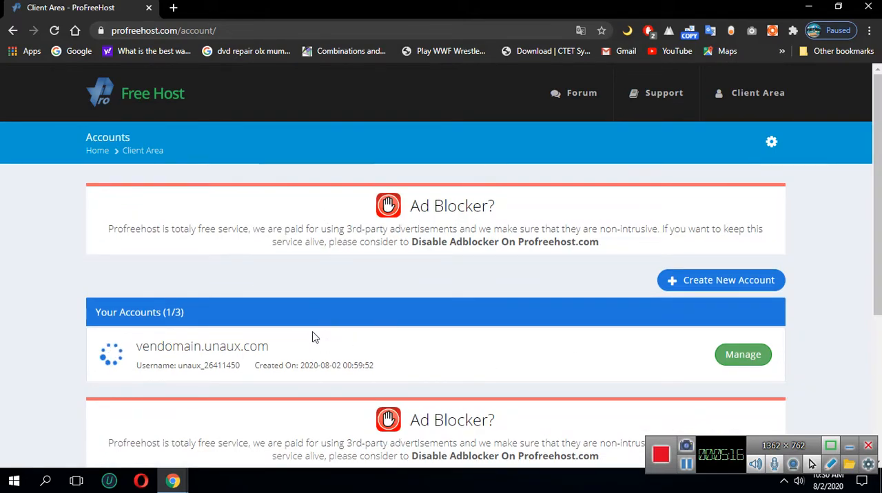
Open the maktech.scienceontheweb.net website in a new browser tab
left_click(173, 7)
type("learn")
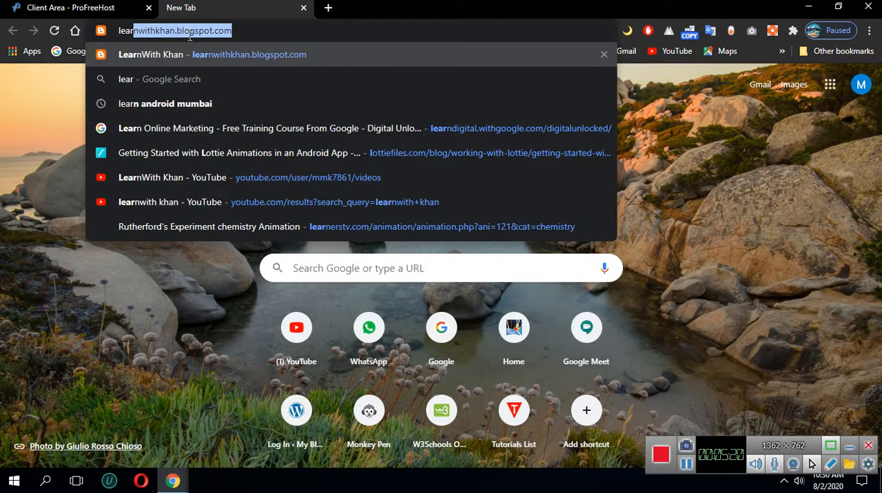
key("BackSpace")
key("BackSpace")
key("BackSpace")
key("BackSpace")
key("BackSpace")
key("BackSpace")
type("makte")
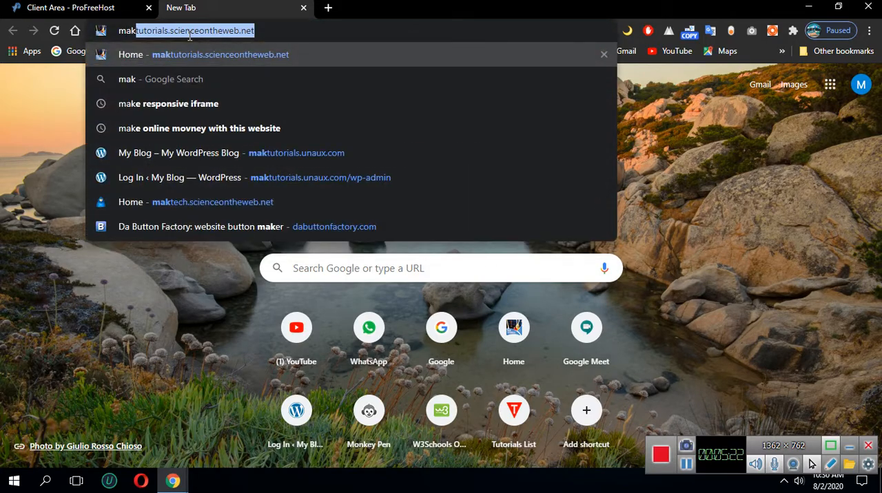
type("ch")
key("Return")
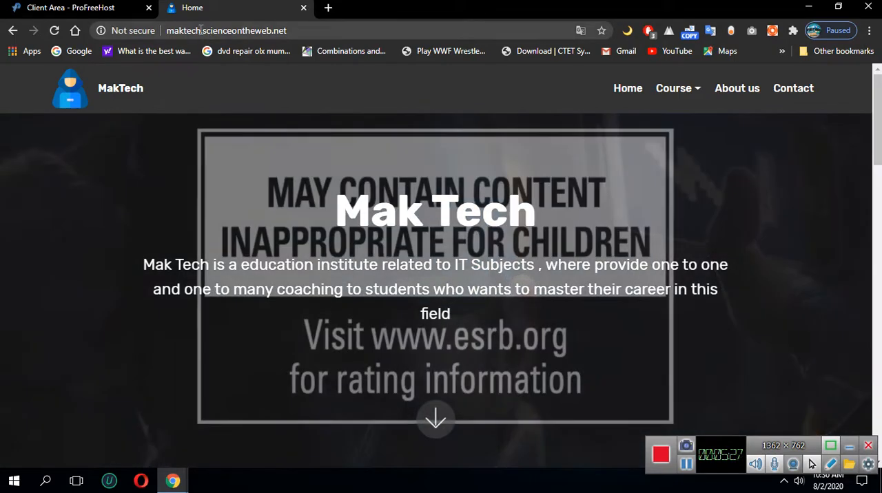
Open the Web Development course page of the MakTech site
left_click_drag(201, 30, 263, 31)
left_click(303, 30)
left_click(691, 90)
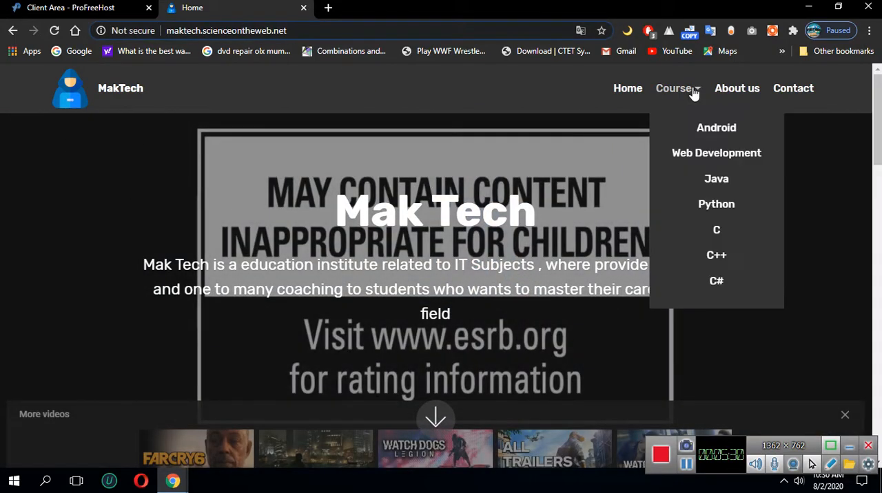
left_click(725, 152)
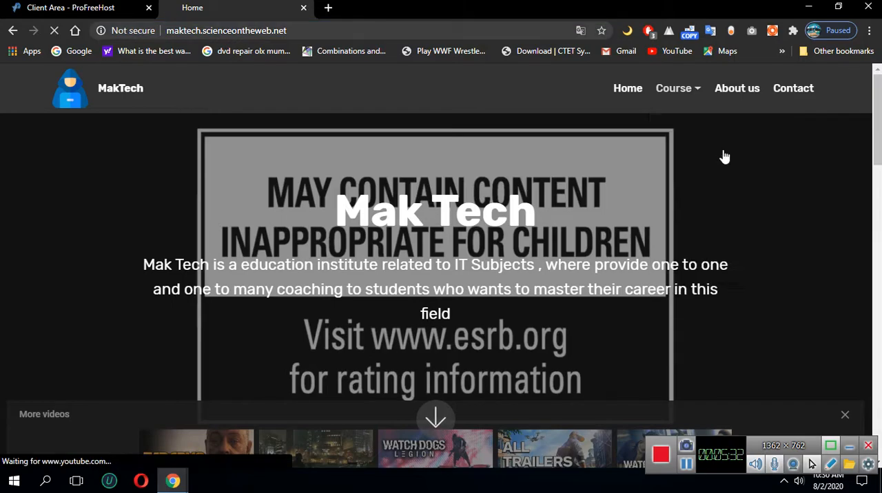
Examine the web development course packages, highlighting the contents of the web designer (beginner) course
scroll(187, 193, "down", 5)
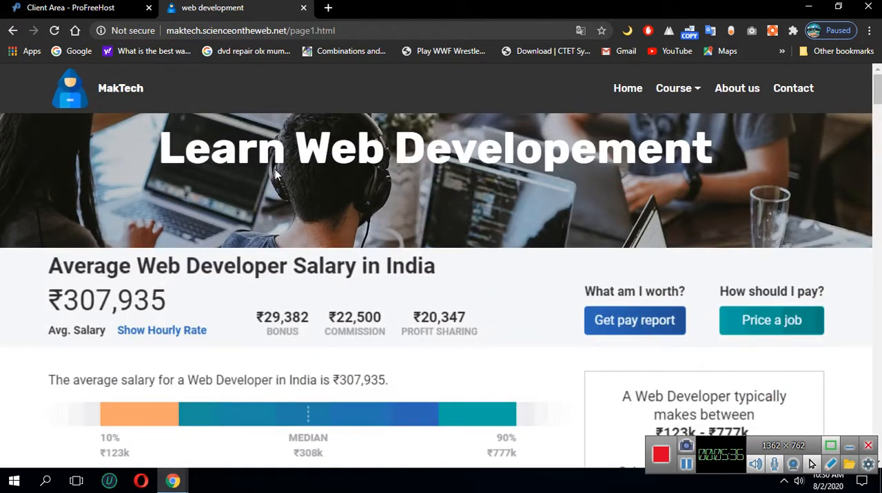
scroll(303, 201, "down", 10)
scroll(303, 201, "down", 15)
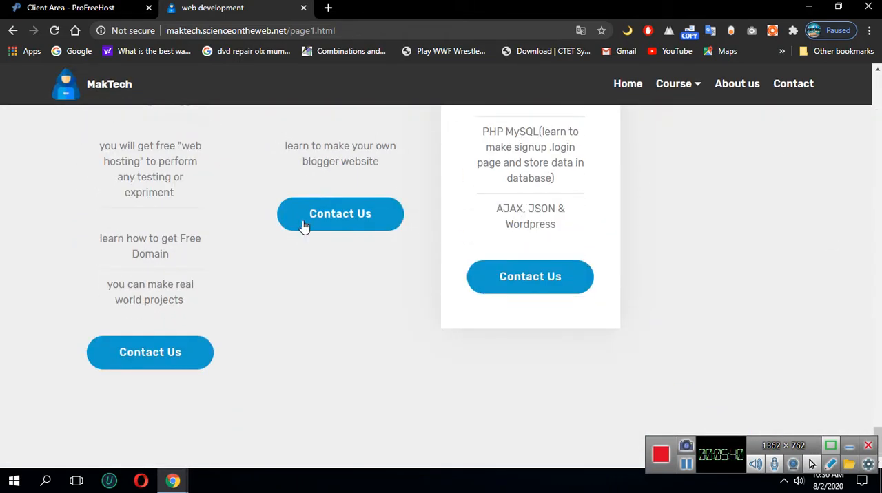
scroll(305, 207, "up", 5)
scroll(301, 236, "down", 2)
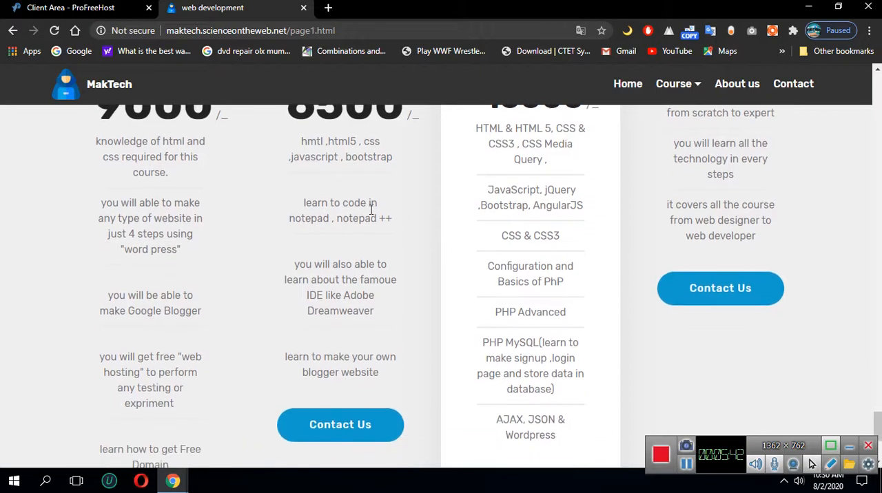
scroll(411, 213, "up", 2)
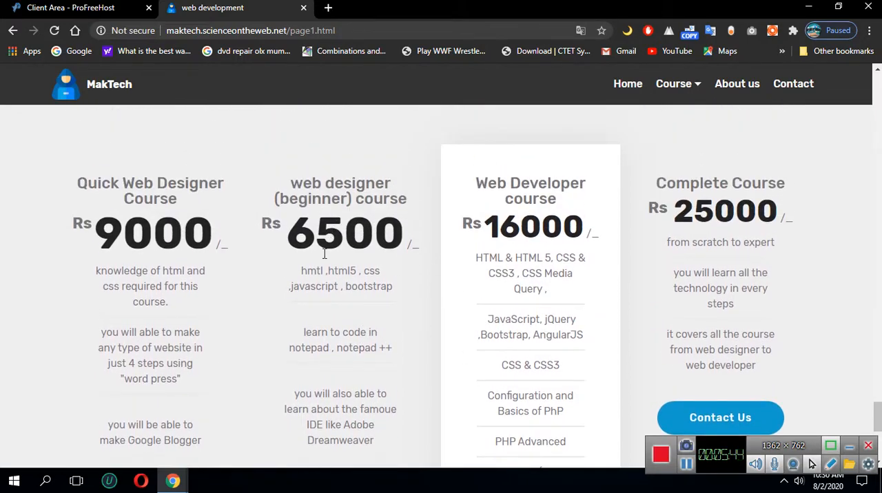
scroll(328, 241, "down", 2)
left_click_drag(307, 140, 349, 218)
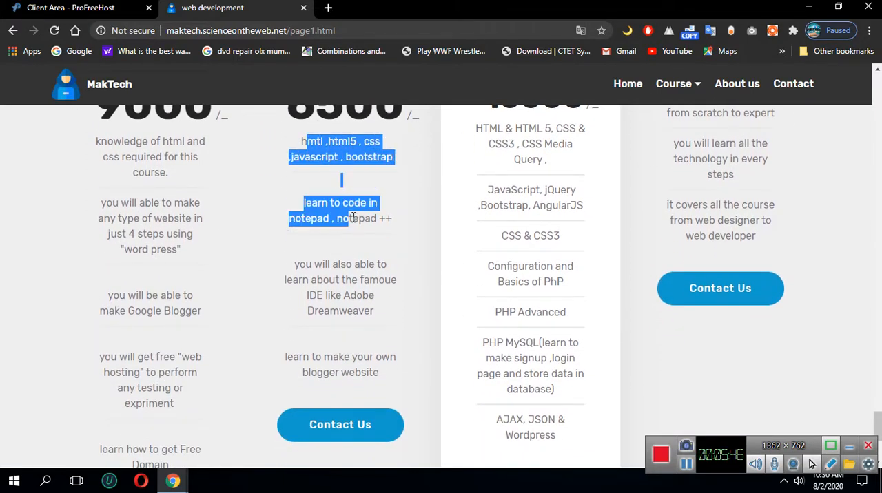
scroll(613, 248, "up", 2)
scroll(137, 298, "down", 1)
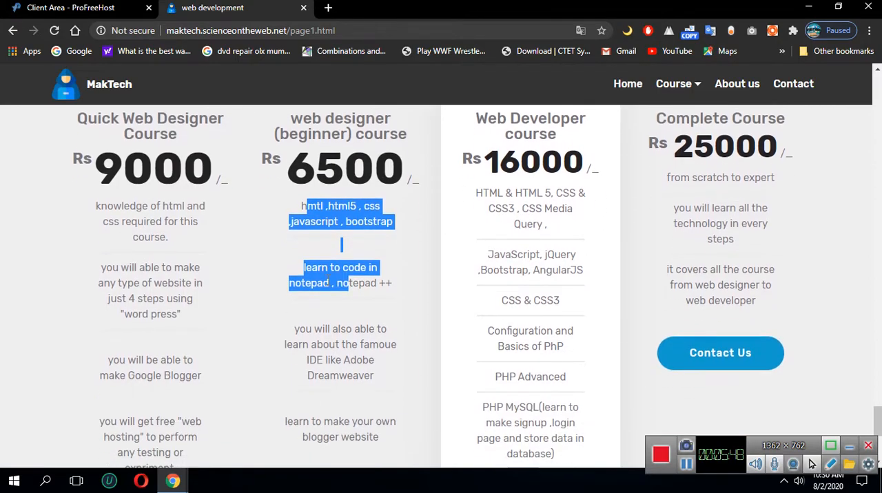
Review the contents of the Quick Web Designer Course, including WordPress, Google Blogger and free web hosting, and compare the packages
left_click_drag(103, 210, 165, 296)
left_click(140, 337)
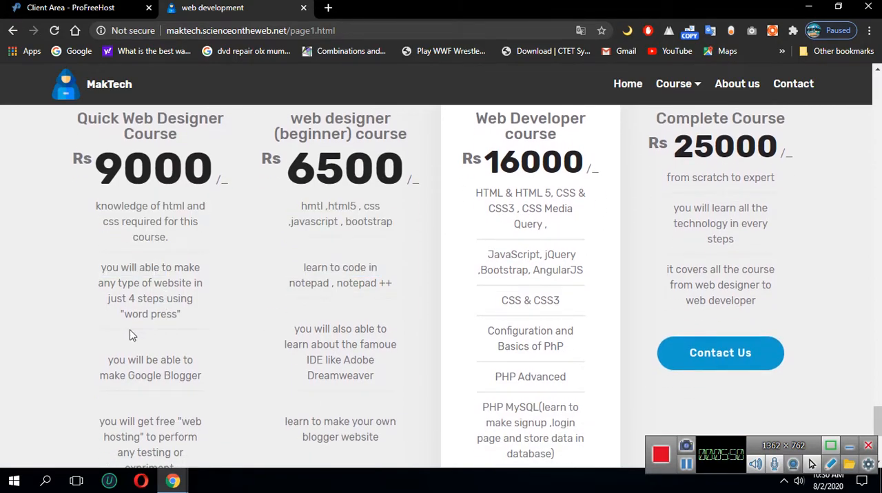
left_click_drag(110, 270, 177, 346)
scroll(129, 257, "down", 3)
left_click_drag(127, 231, 132, 261)
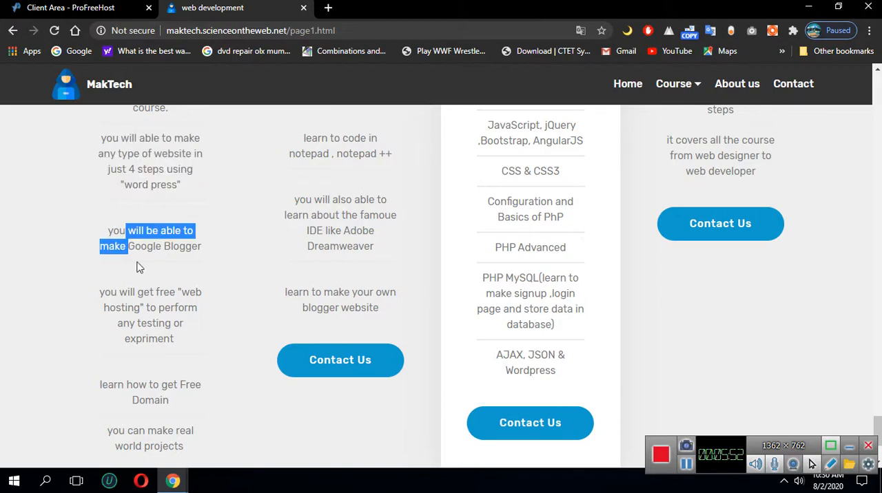
scroll(170, 310, "down", 1)
triple_click(128, 228)
scroll(262, 243, "up", 3)
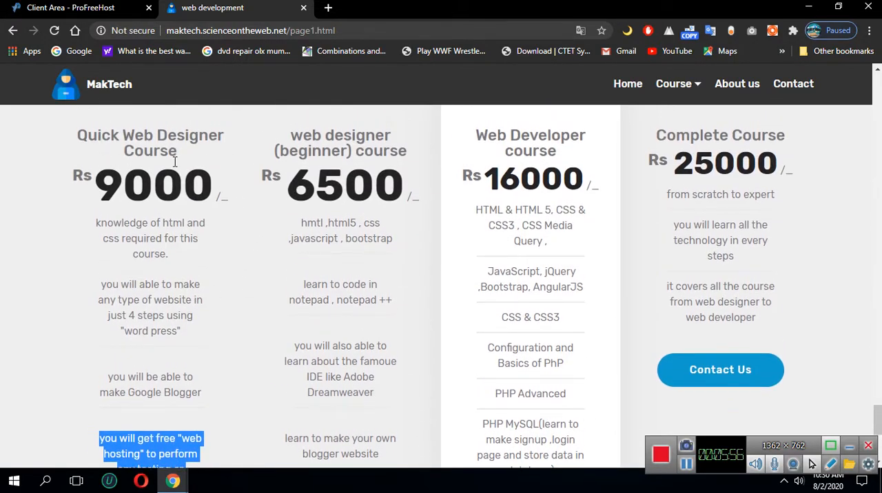
scroll(128, 229, "up", 1)
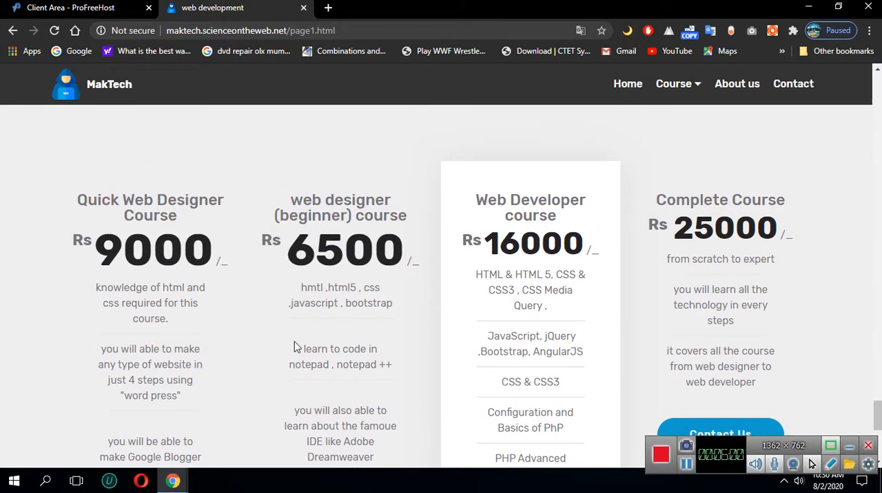
scroll(69, 319, "down", 2)
scroll(97, 279, "up", 1)
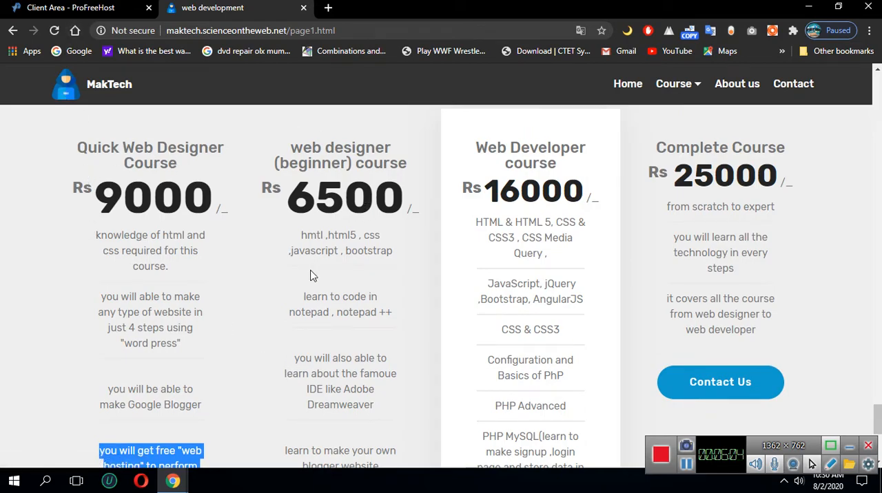
left_click(325, 249)
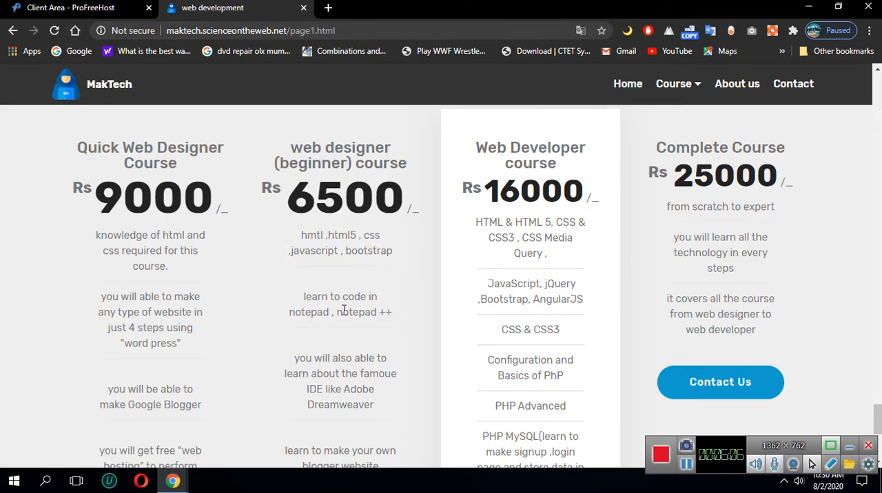
Return to the ProFreeHost client area, refresh the accounts list and open the management page for vendomain.unaux.com
left_click(69, 8)
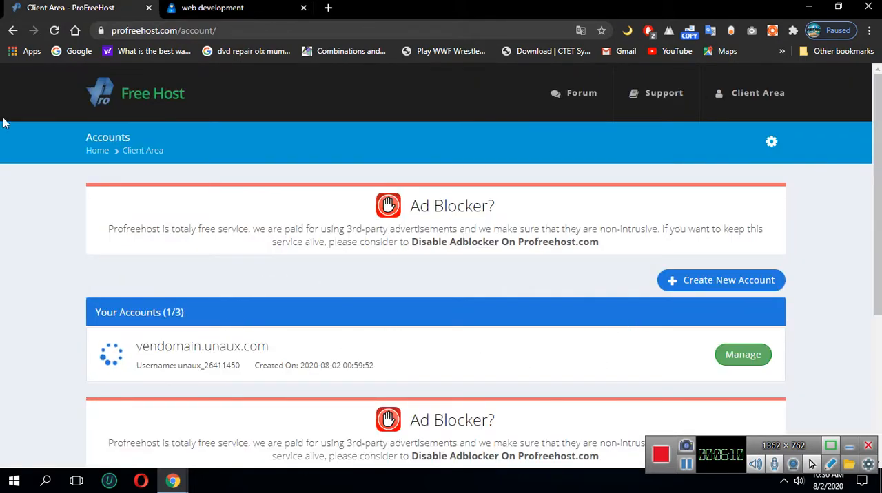
left_click(53, 32)
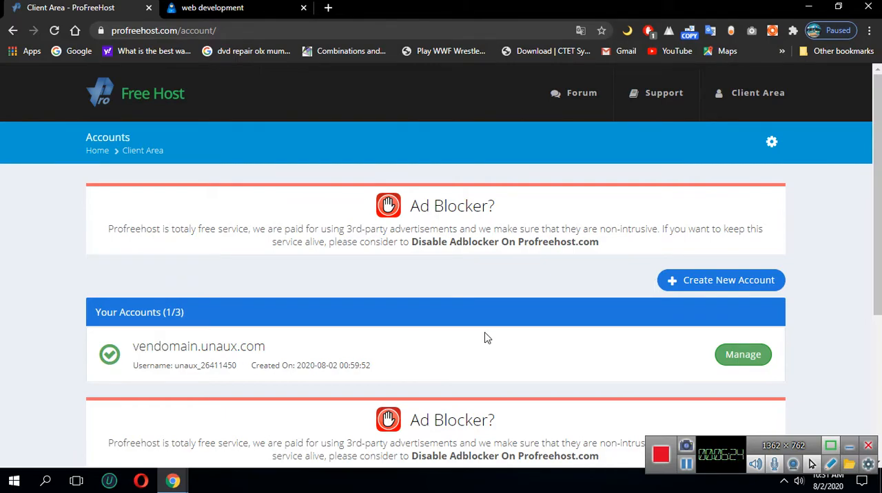
left_click(742, 355)
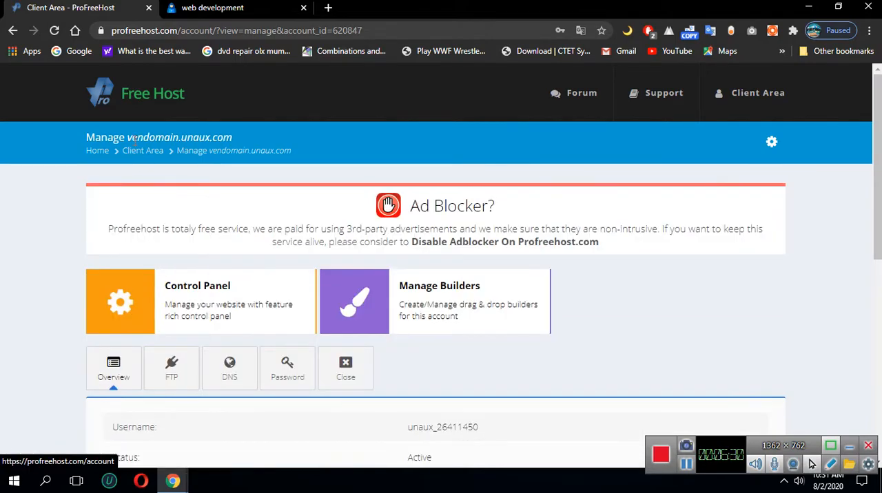
Visit vendomain.unaux.com in a new tab from the domain name in the management page heading
left_click_drag(128, 138, 231, 138)
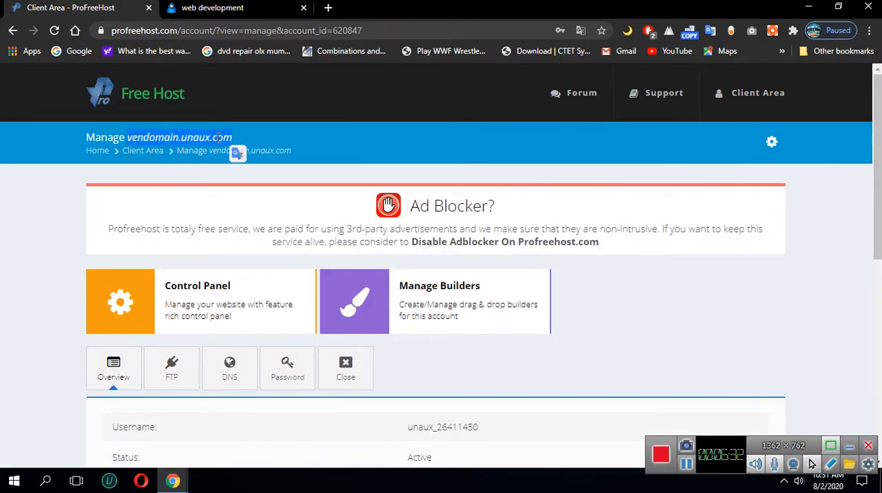
right_click(216, 139)
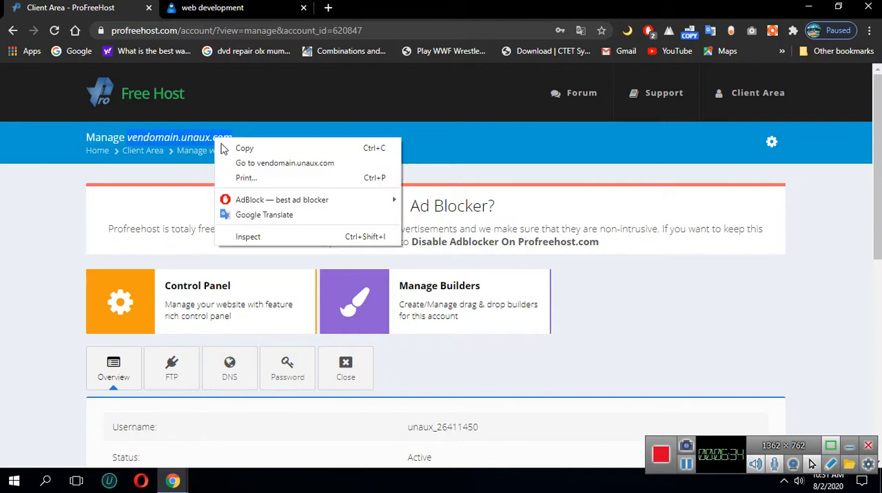
left_click(303, 165)
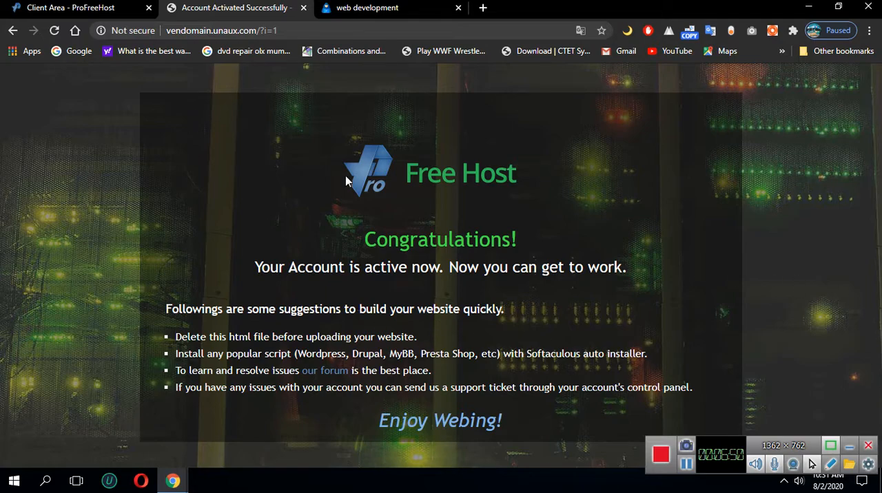
Return to the vendomain.unaux.com management page, review the account overview and open the hosting Control Panel
left_click(91, 10)
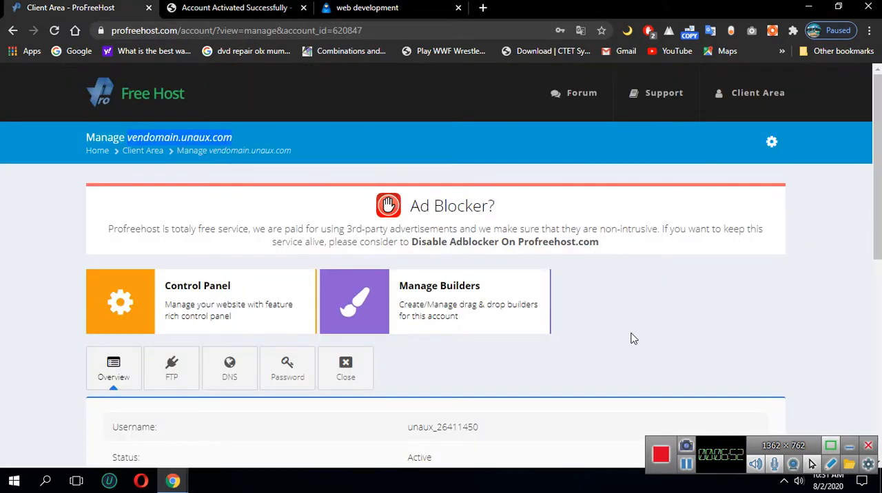
scroll(634, 336, "down", 2)
scroll(633, 336, "down", 1)
scroll(514, 329, "up", 2)
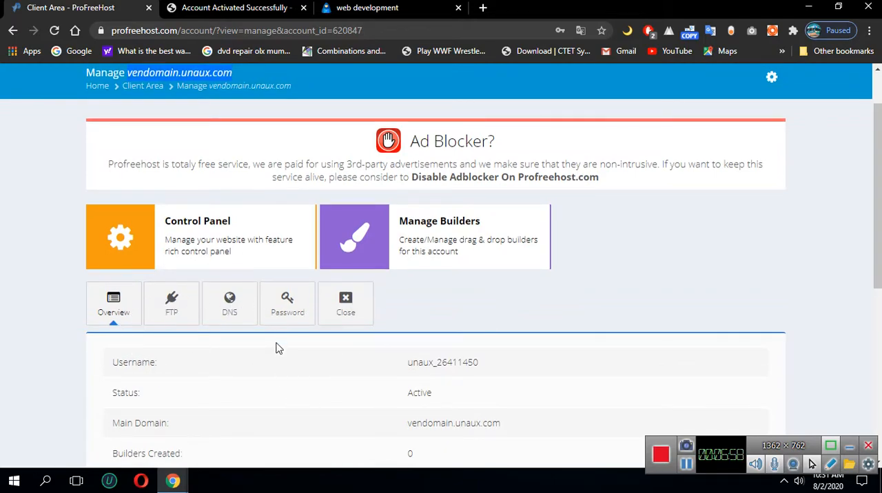
scroll(276, 348, "down", 1)
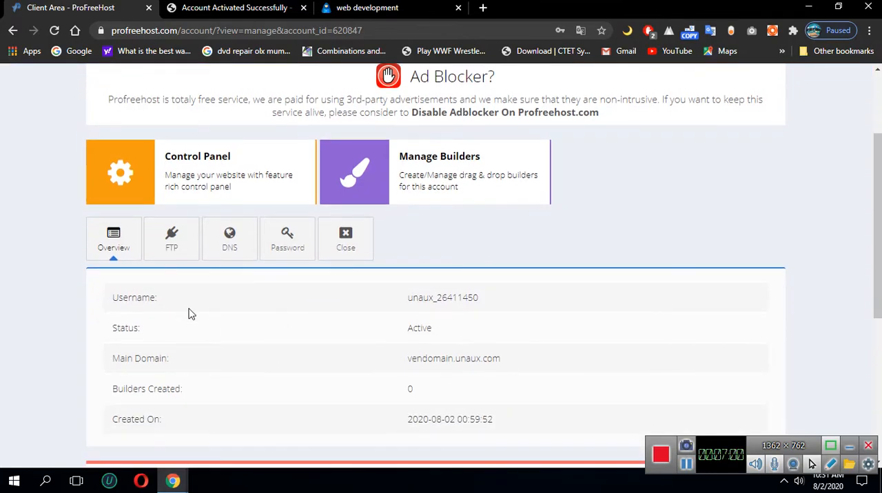
scroll(413, 330, "up", 1)
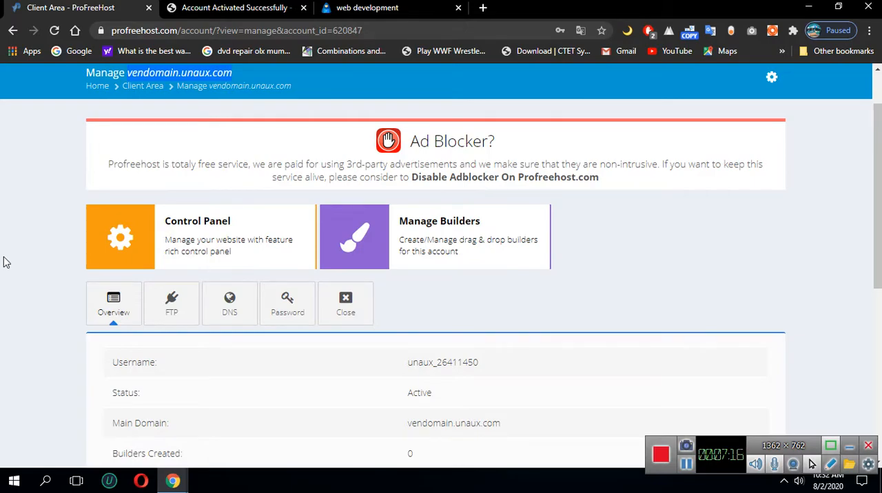
left_click(130, 253)
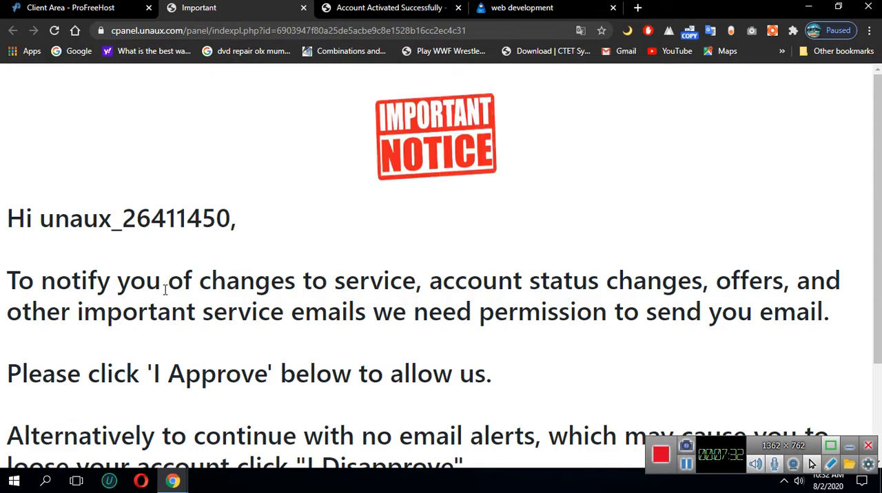
Approve receiving service emails on the Important Notice page and continue to the VistaPanel control panel
scroll(589, 315, "down", 2)
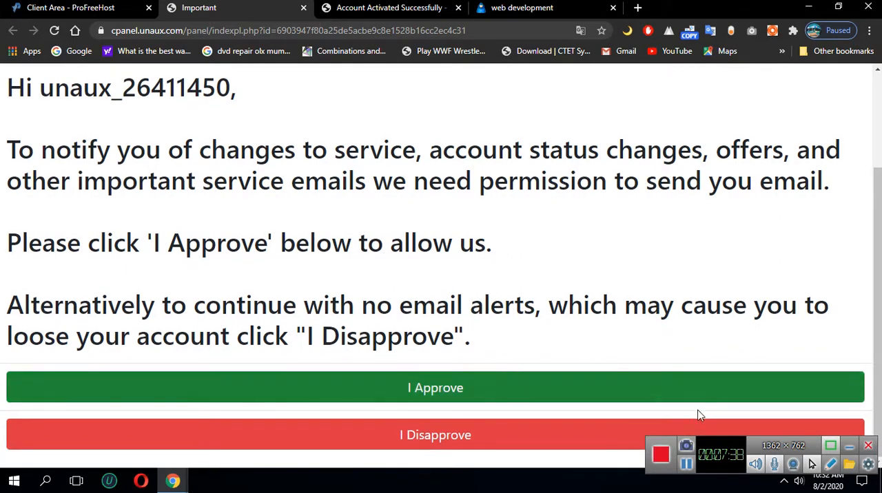
left_click(417, 387)
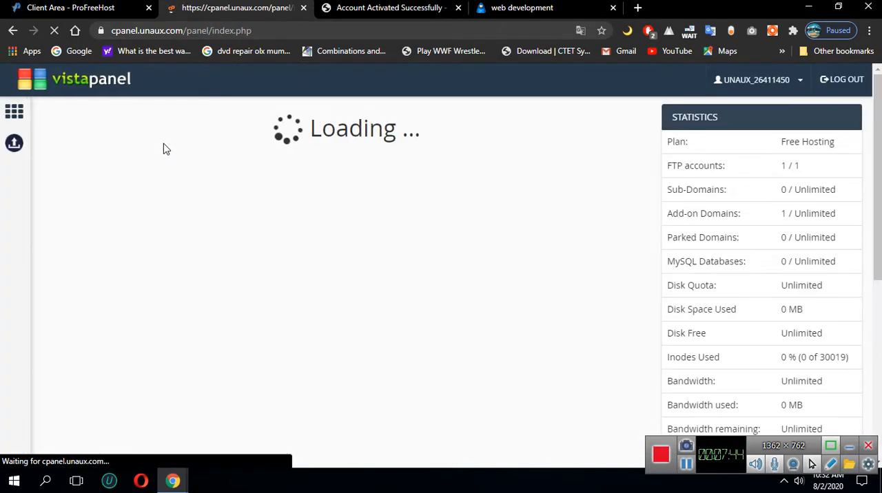
key("ctrl+minus")
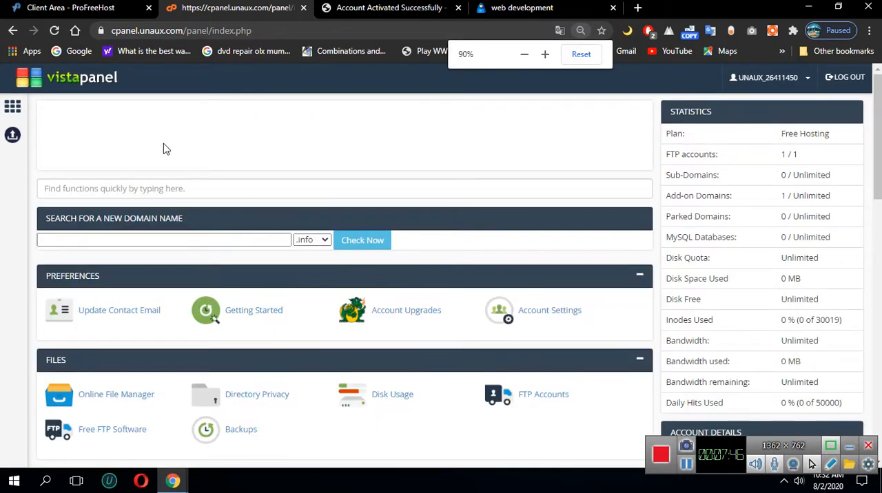
key("ctrl+plus")
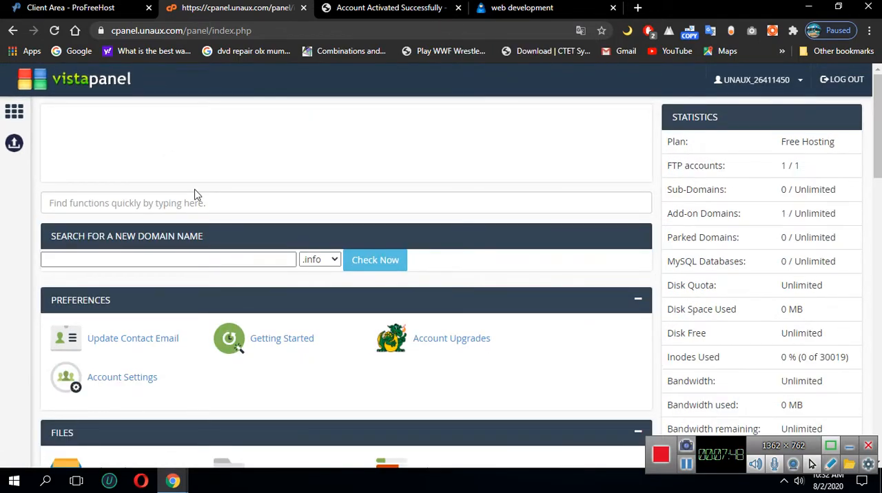
Examine the control panel's sections, from Preferences, Files, Databases, Domains and Email down to Metrics, Security, Software, Advanced and Support
scroll(241, 178, "down", 7)
scroll(241, 177, "up", 7)
scroll(163, 340, "down", 2)
scroll(429, 322, "down", 1)
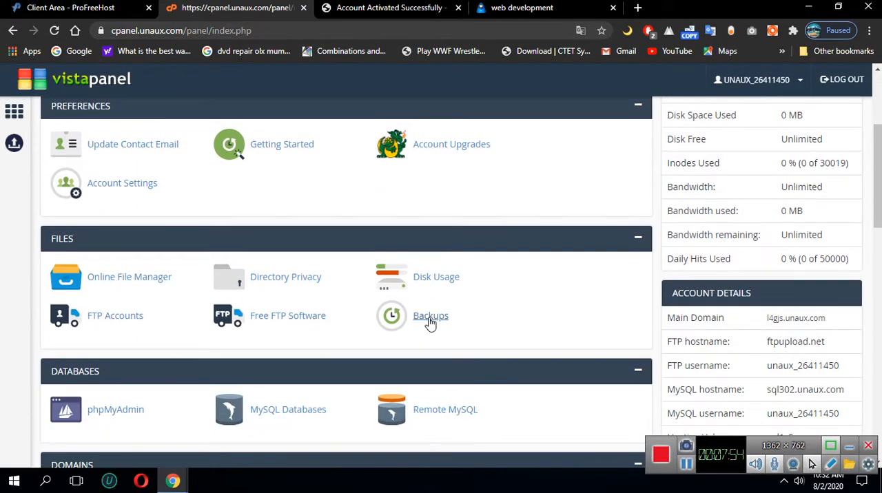
scroll(223, 309, "down", 2)
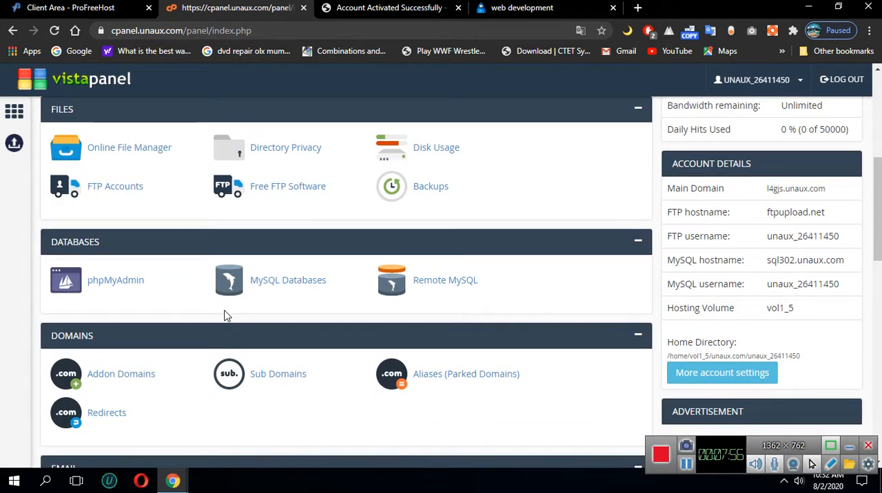
scroll(227, 315, "down", 2)
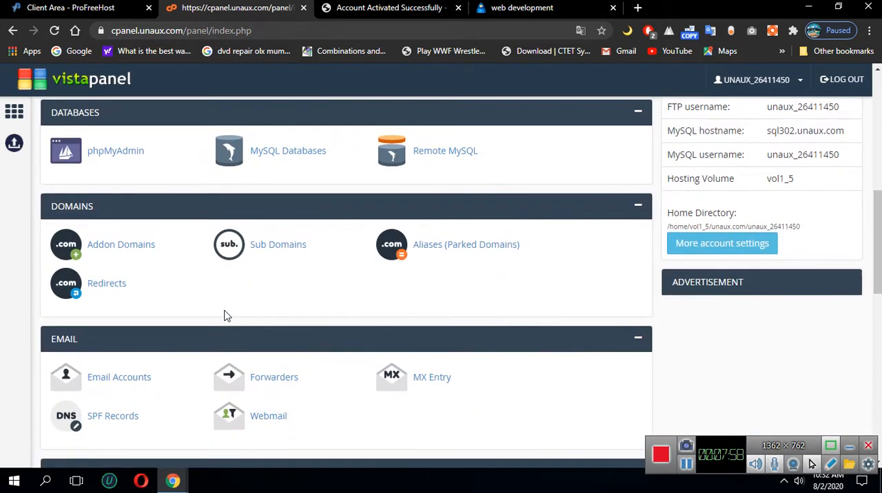
scroll(226, 315, "down", 7)
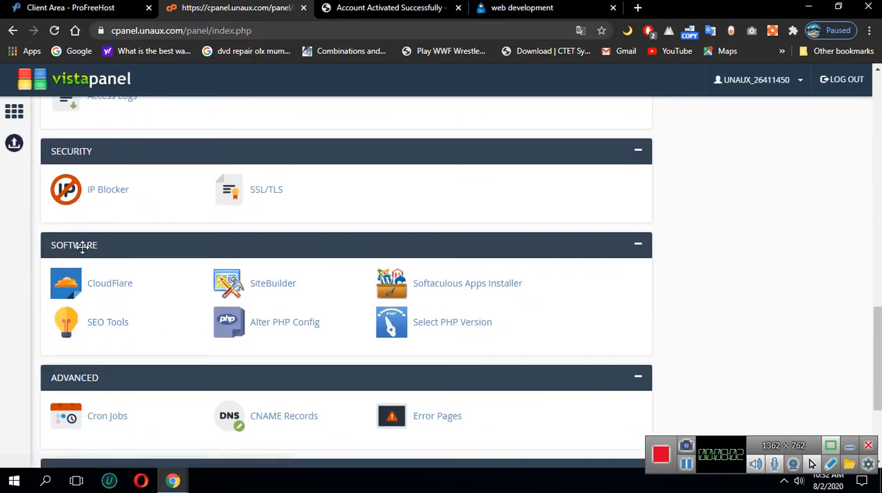
scroll(86, 253, "up", 4)
scroll(99, 122, "up", 4)
scroll(100, 180, "down", 6)
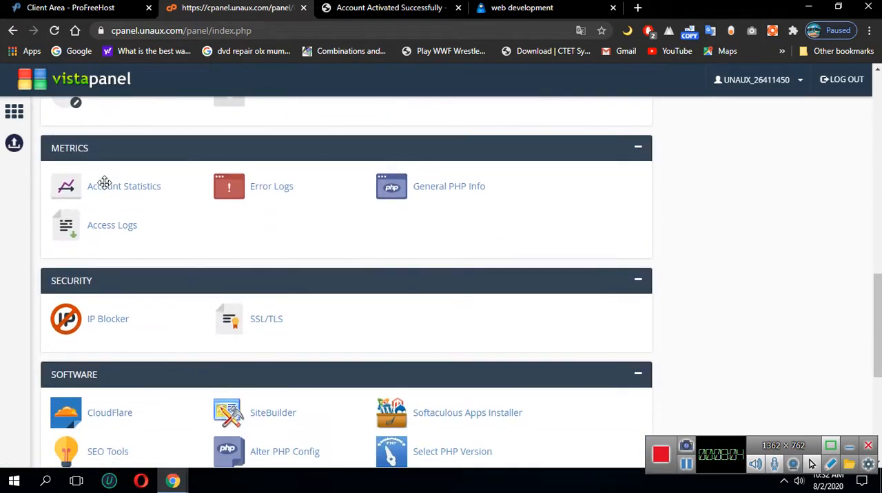
scroll(104, 188, "down", 3)
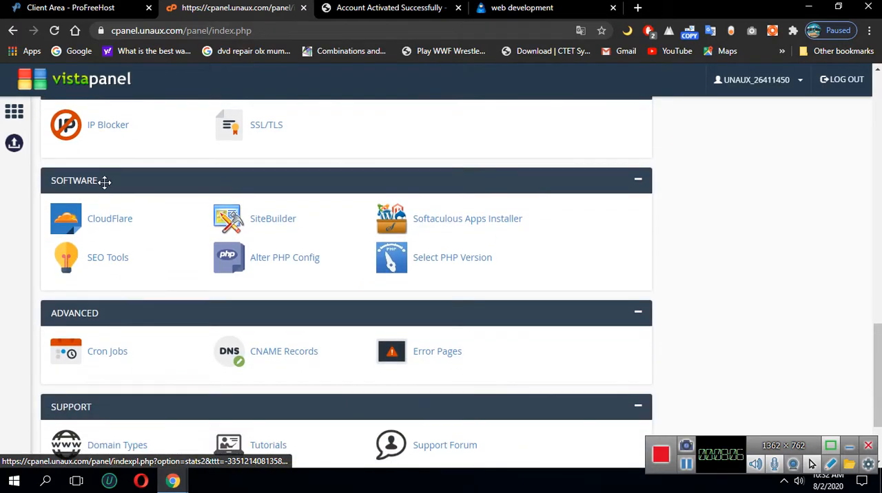
scroll(104, 182, "down", 1)
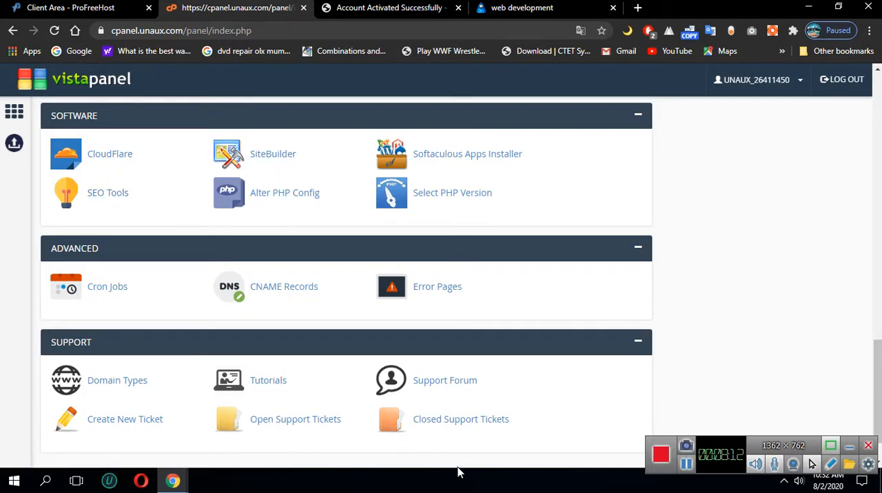
Open the Softaculous Apps Installer from the Software section and bring its Top Scripts into view
scroll(157, 304, "up", 2)
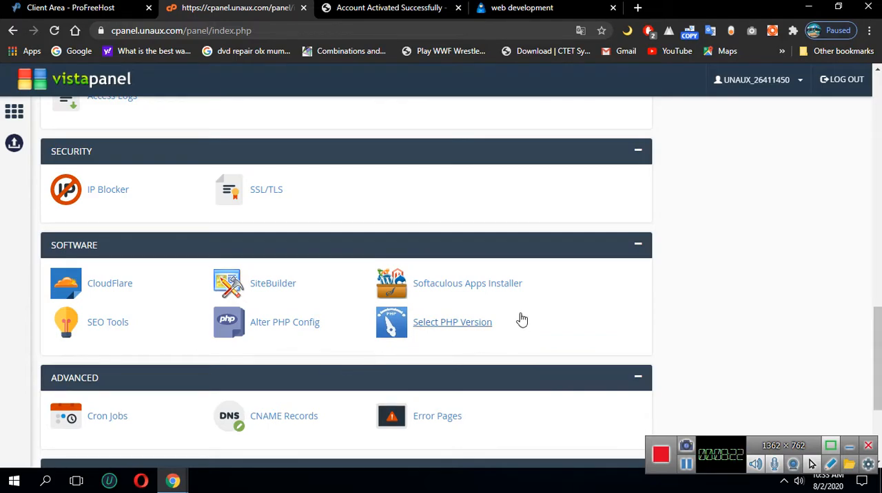
left_click(439, 285)
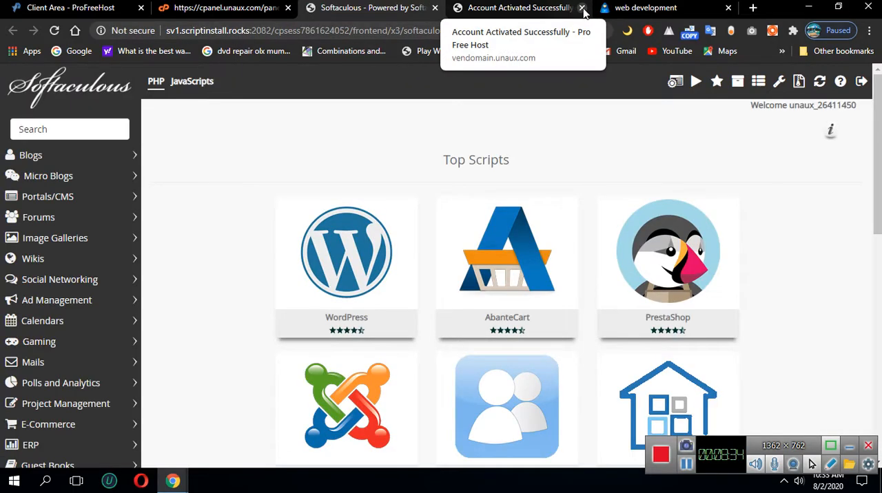
scroll(229, 190, "down", 1)
scroll(228, 188, "down", 3)
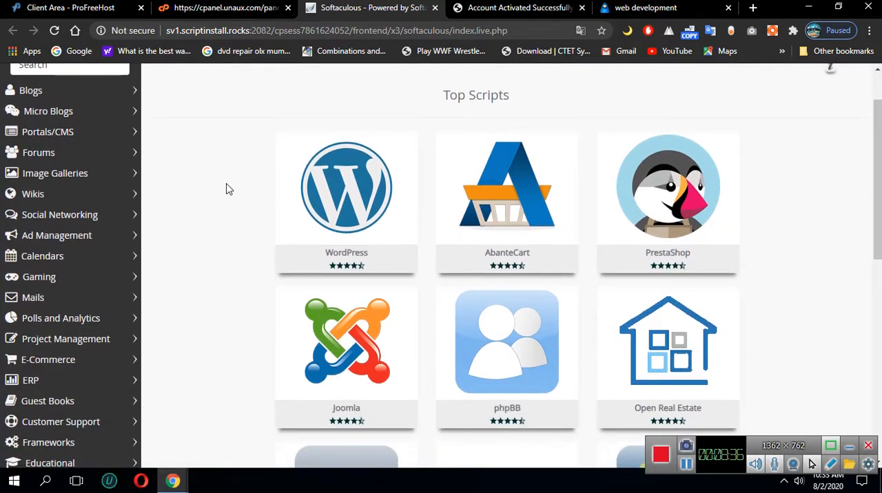
scroll(219, 191, "up", 3)
Examine the Top Scripts and their descriptions, including WordPress, AbanteCart, PrestaShop, Joomla, Open Real Estate, pH7CMS, Dolphin and Laravel
mouse_move(363, 201)
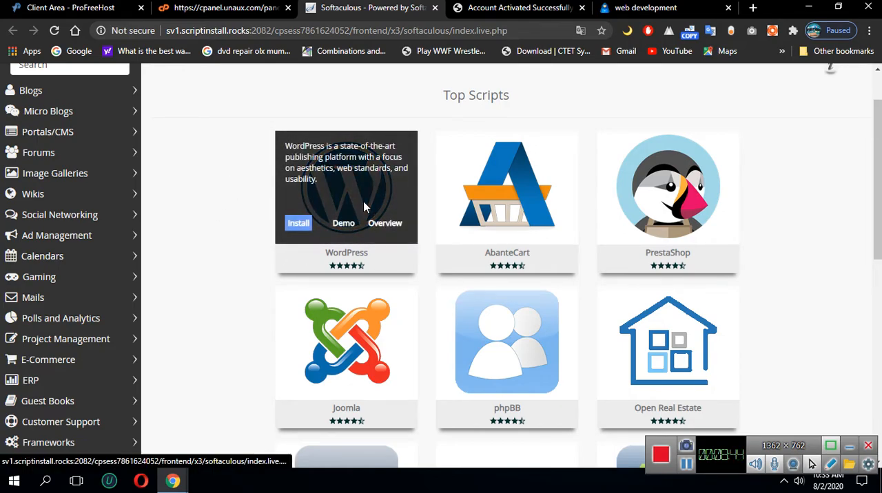
mouse_move(514, 221)
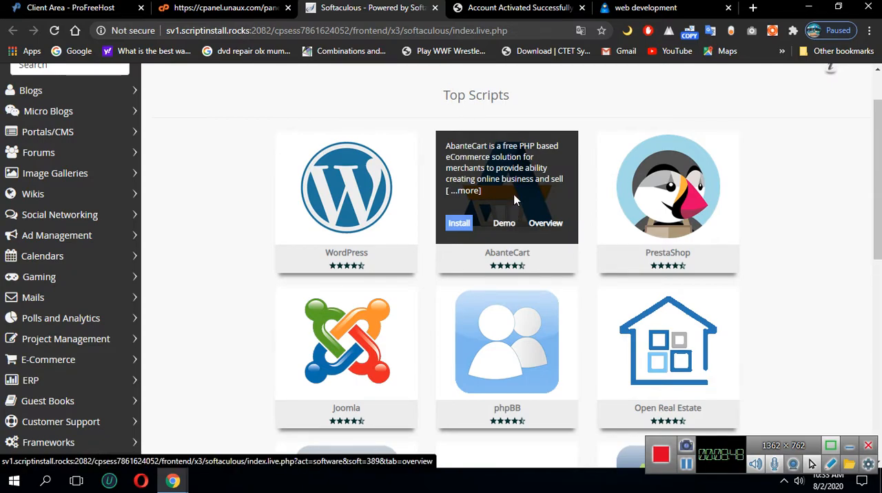
mouse_move(691, 231)
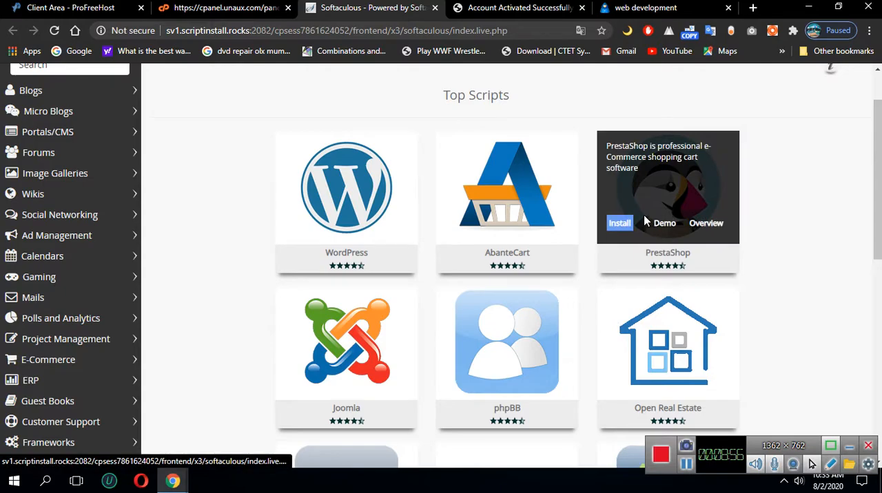
scroll(724, 246, "down", 1)
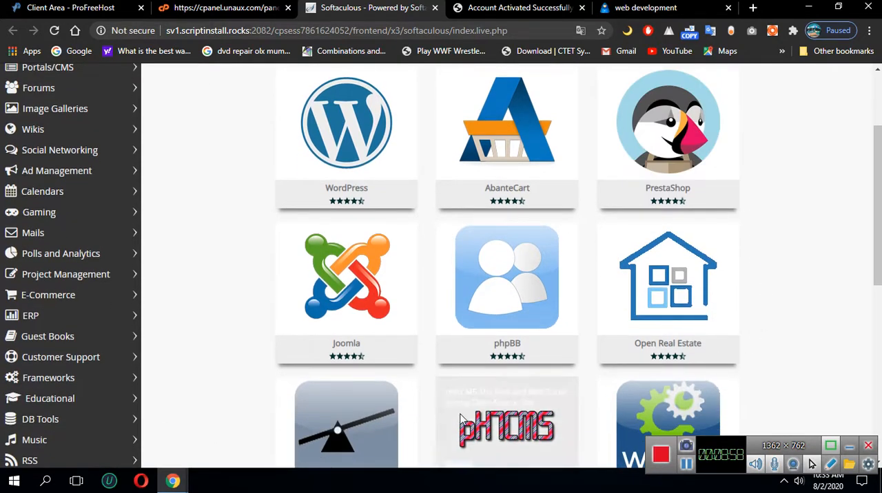
mouse_move(351, 315)
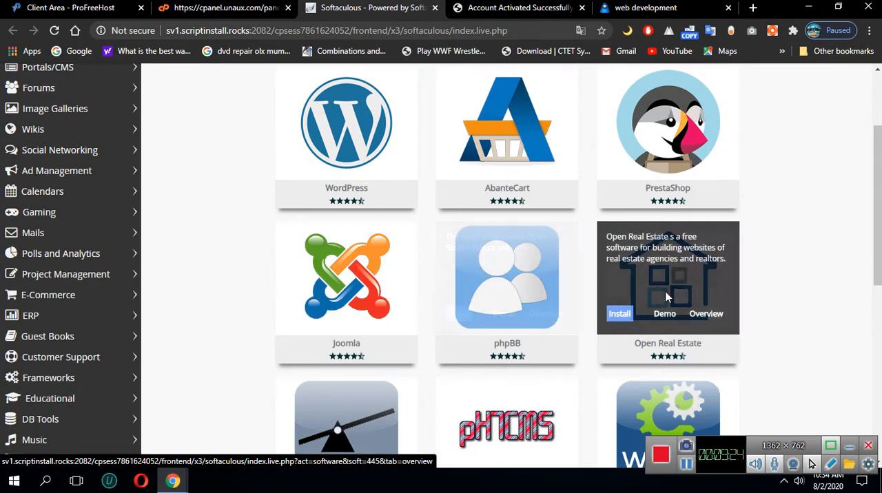
scroll(684, 294, "down", 1)
scroll(689, 300, "down", 1)
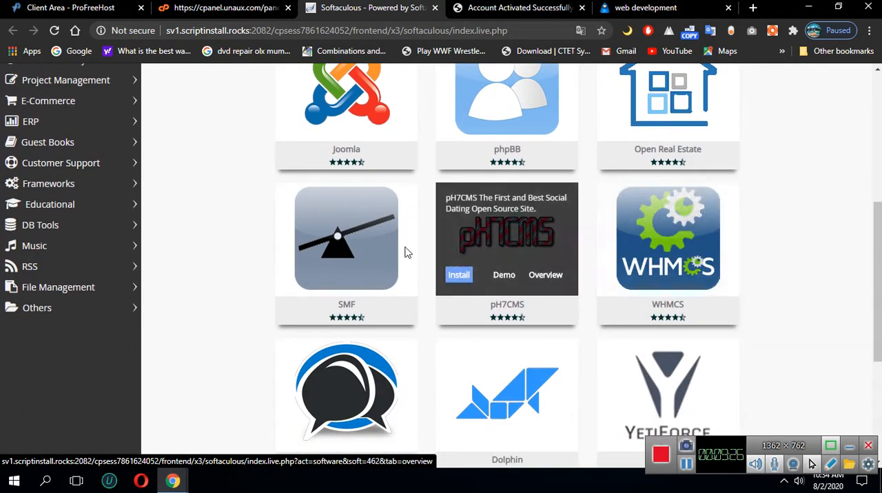
scroll(290, 287, "down", 3)
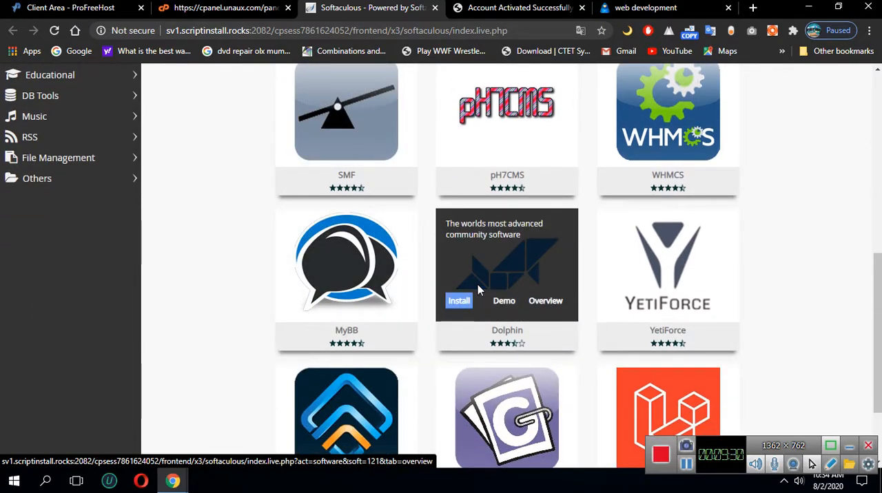
scroll(477, 285, "up", 6)
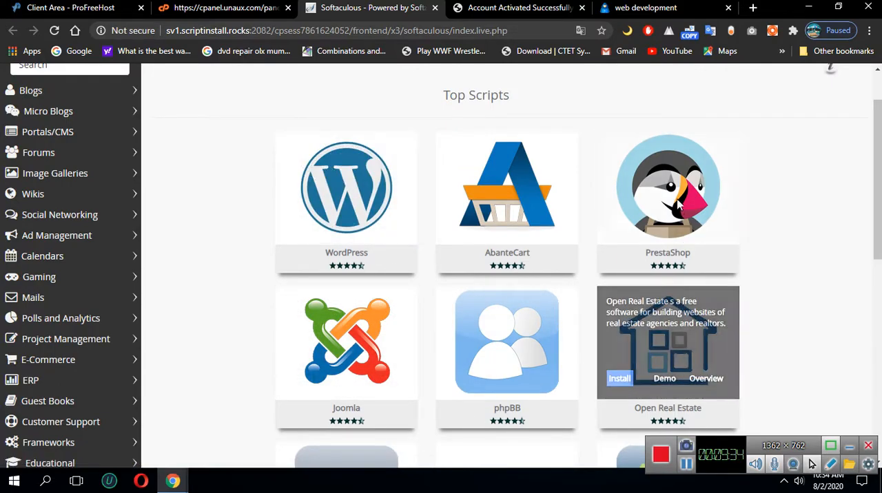
scroll(669, 207, "down", 2)
mouse_move(337, 215)
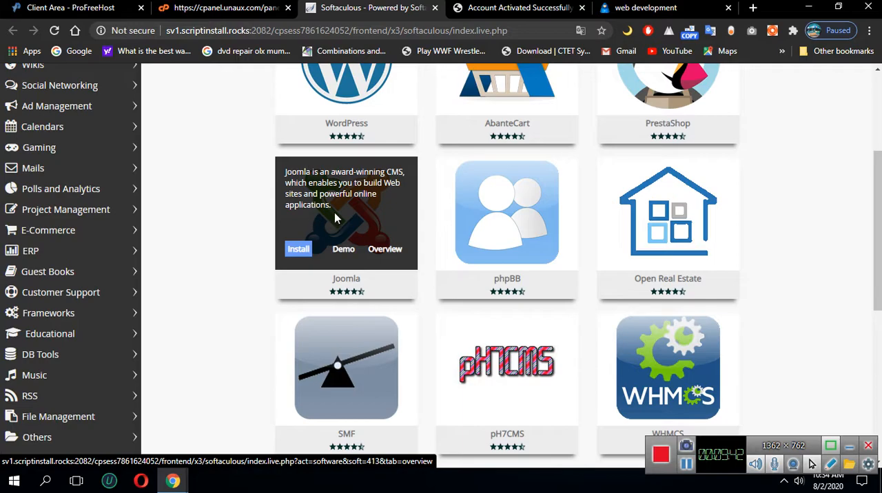
scroll(317, 234, "down", 4)
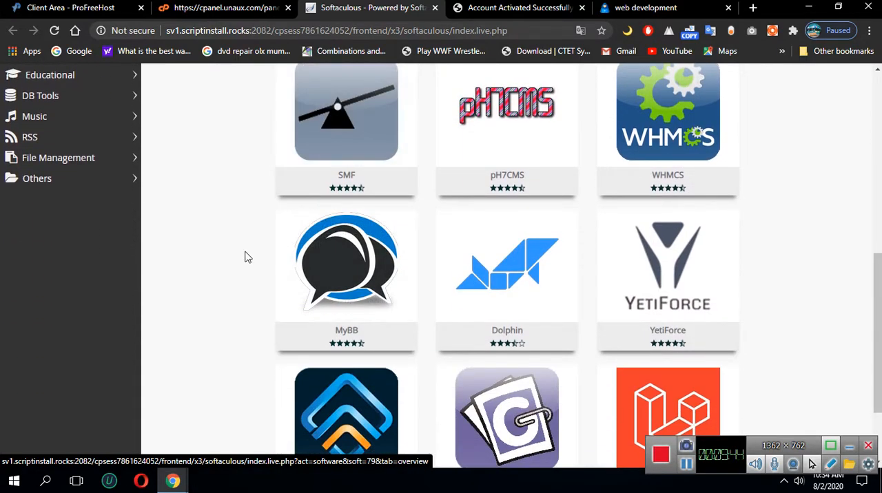
scroll(510, 276, "down", 2)
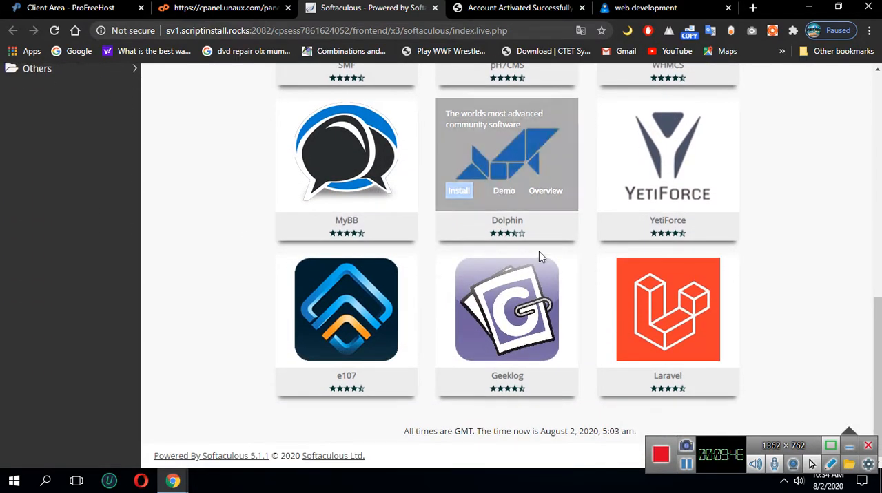
scroll(538, 252, "up", 3)
scroll(482, 317, "down", 2)
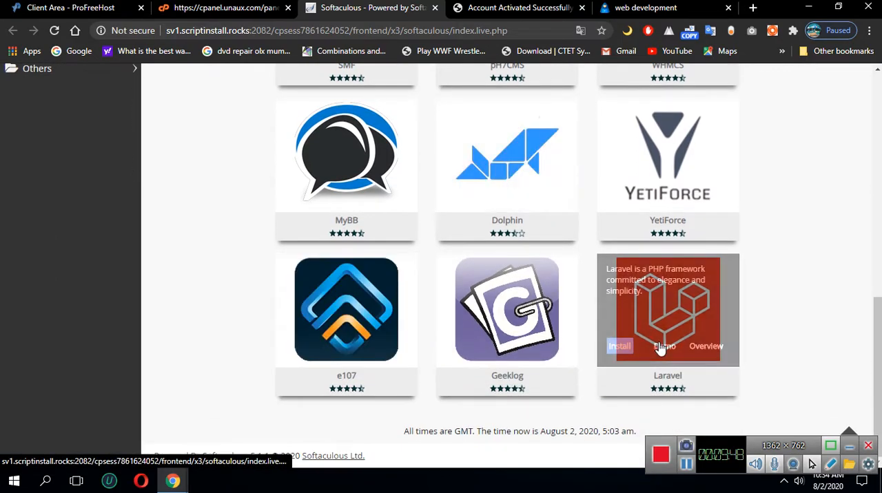
scroll(448, 331, "up", 5)
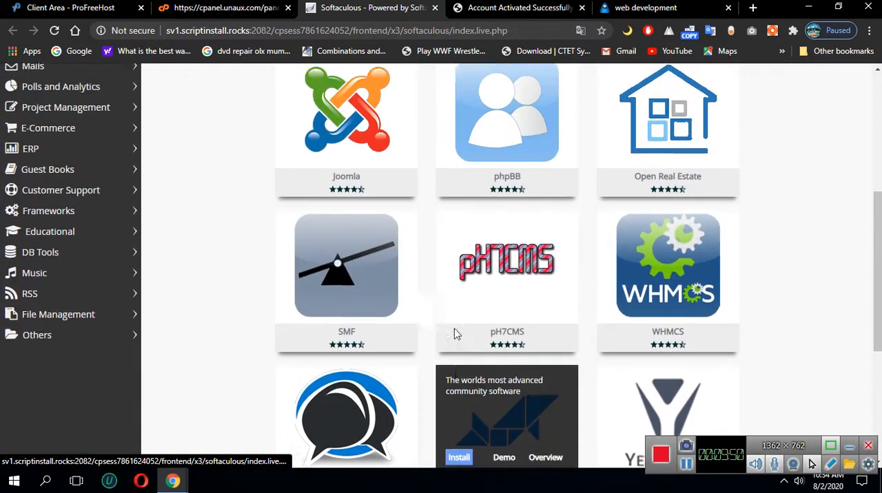
scroll(626, 393, "up", 2)
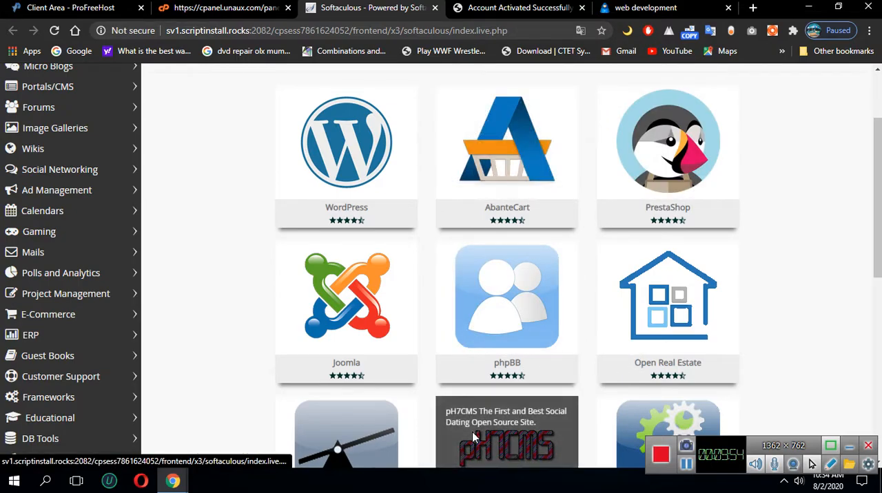
Open the WordPress installation form from Top Scripts and review its Software Setup, Site Settings and Admin Account sections
scroll(507, 324, "up", 2)
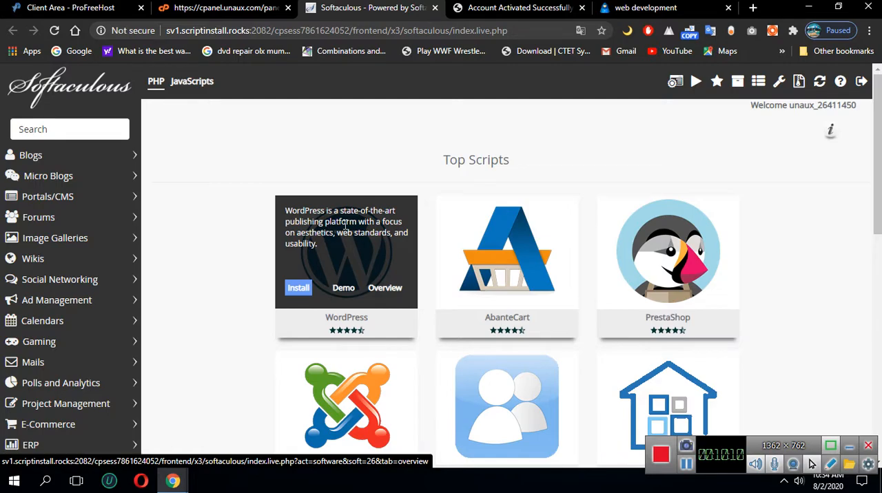
left_click(297, 292)
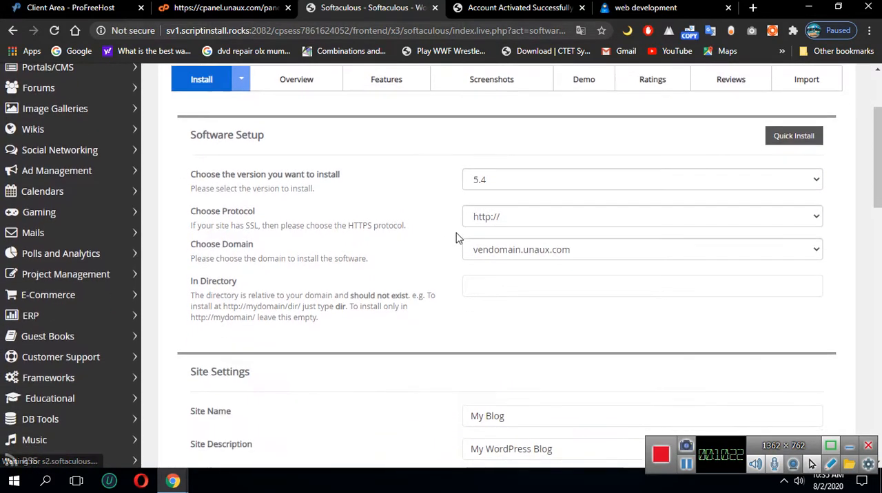
scroll(417, 301, "down", 3)
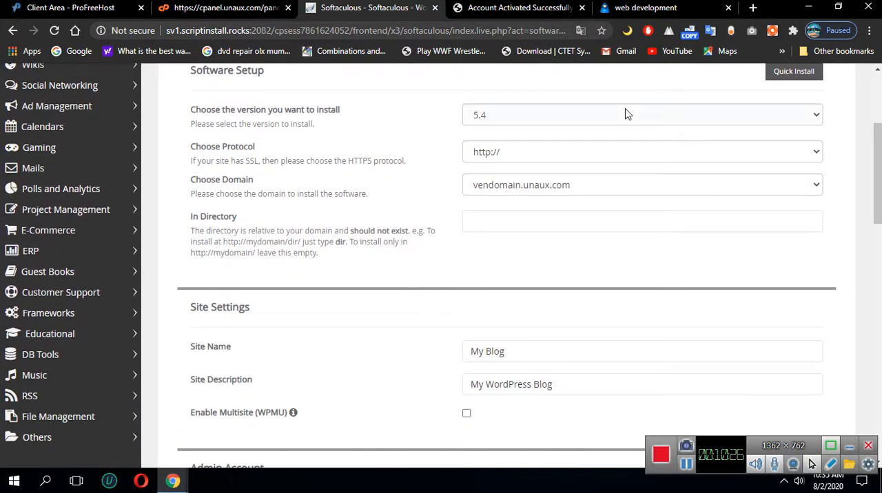
scroll(509, 281, "down", 2)
scroll(413, 306, "down", 2)
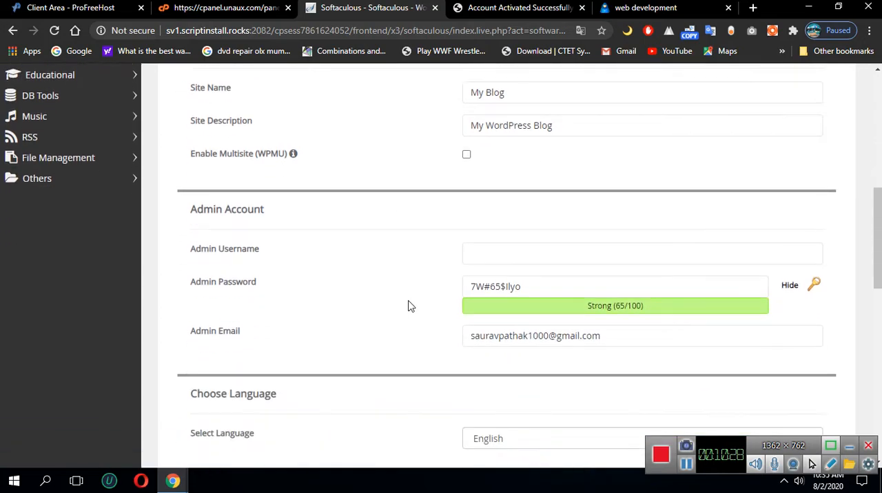
scroll(457, 305, "up", 2)
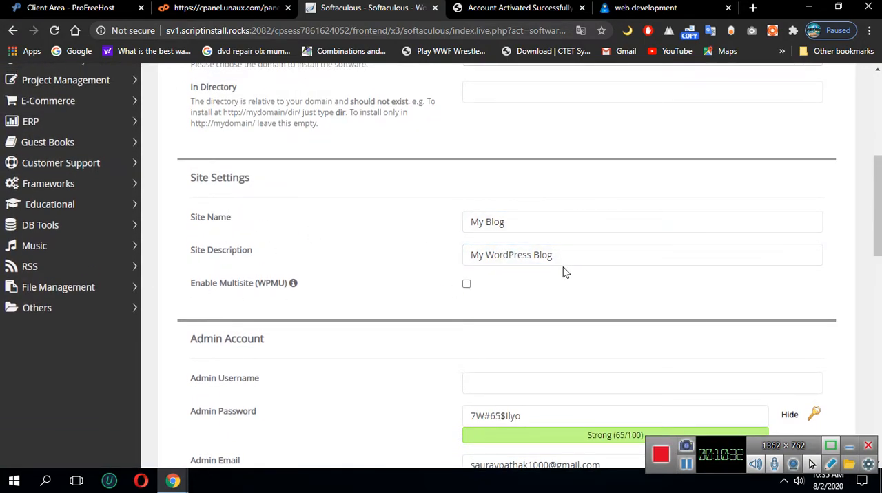
Set the Admin Username in the WordPress installation form's Admin Account section to admin
scroll(558, 276, "down", 3)
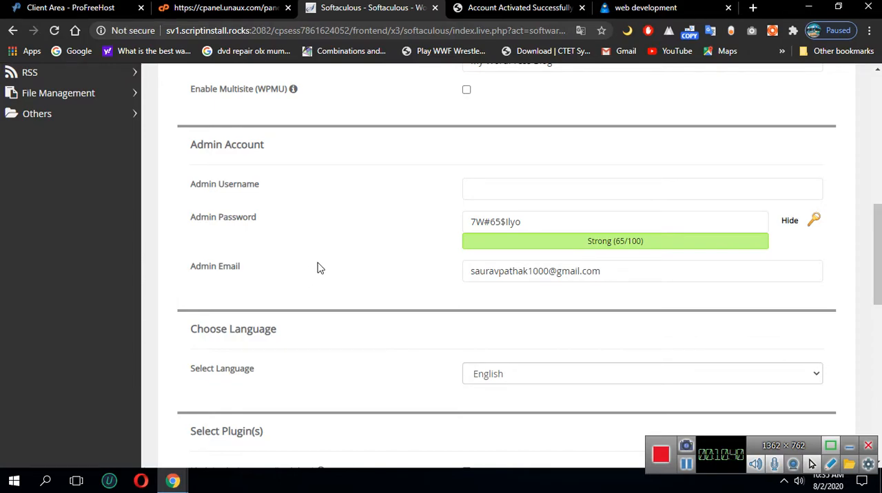
left_click(490, 192)
left_click(383, 185)
left_click(508, 190)
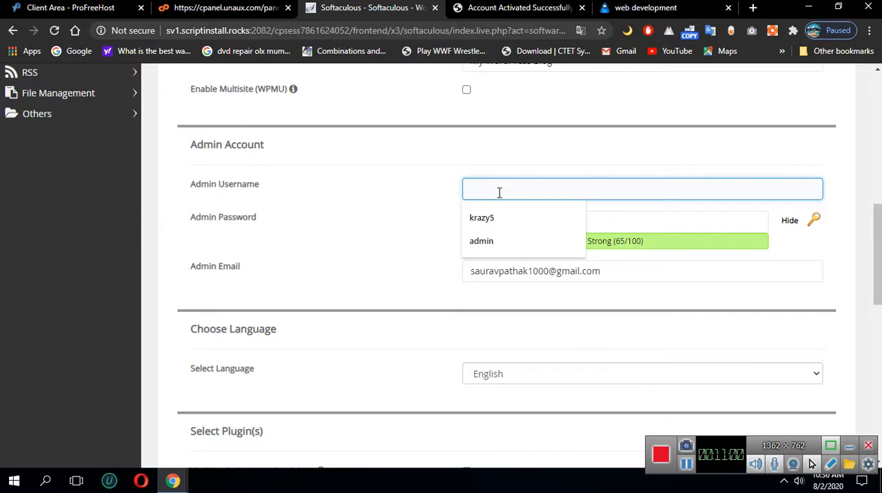
type("admin")
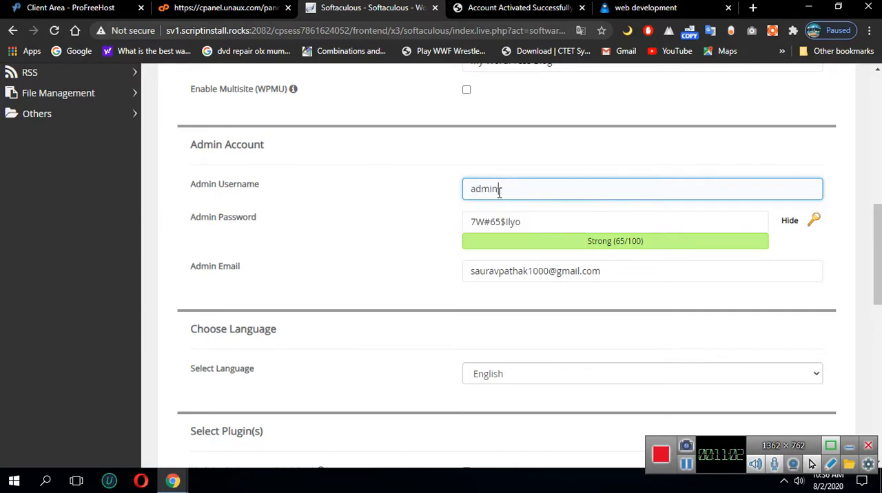
Replace the generated Admin Password in the Admin Account section with a custom admin password
left_click(406, 246)
left_click(517, 222)
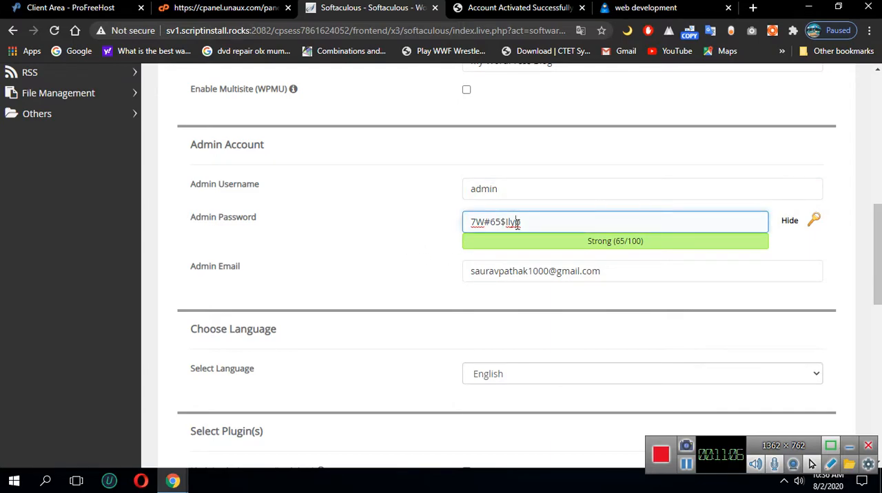
triple_click(517, 223)
type("admin123")
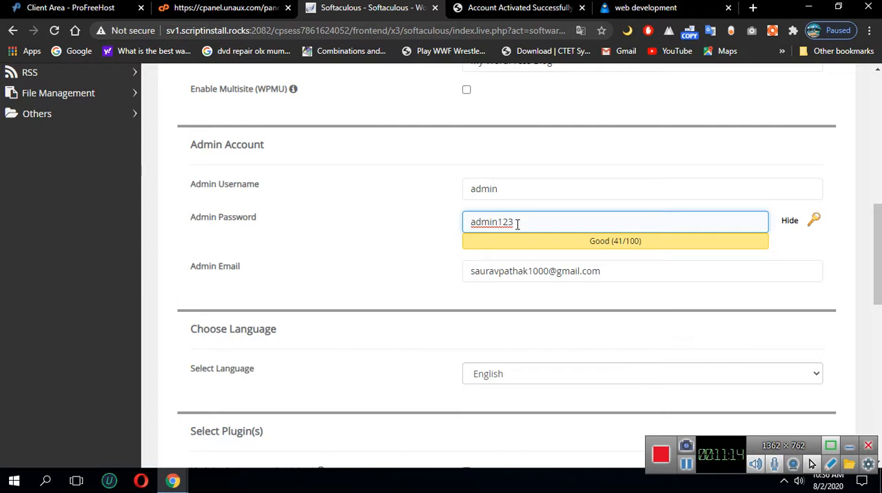
left_click(418, 268)
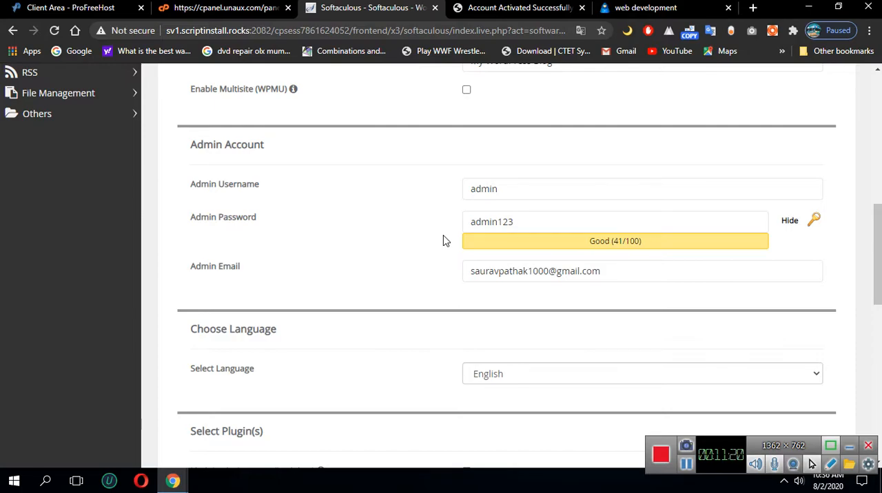
Examine the rest of the installation form: Admin Email, Choose Language, Select Plugin(s), Advanced Options and the optional Select Theme list
scroll(443, 241, "down", 2)
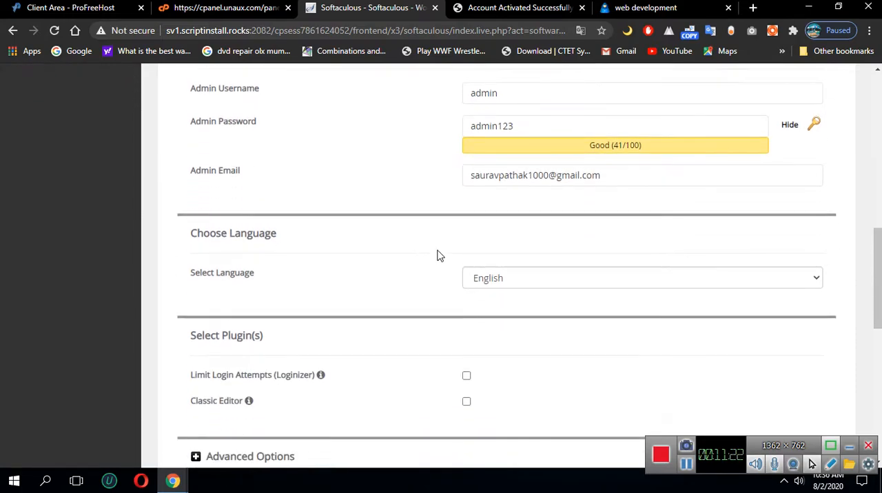
scroll(413, 258, "up", 2)
left_click(471, 224)
left_click(469, 272)
left_click(383, 272)
scroll(378, 271, "down", 2)
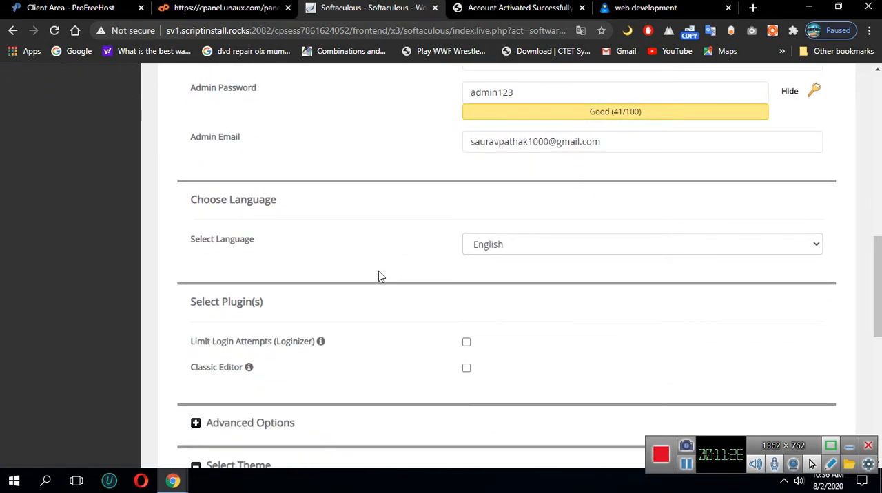
scroll(383, 269, "up", 2)
scroll(330, 272, "down", 2)
scroll(304, 275, "down", 1)
scroll(324, 276, "down", 2)
scroll(324, 275, "up", 2)
scroll(414, 282, "down", 2)
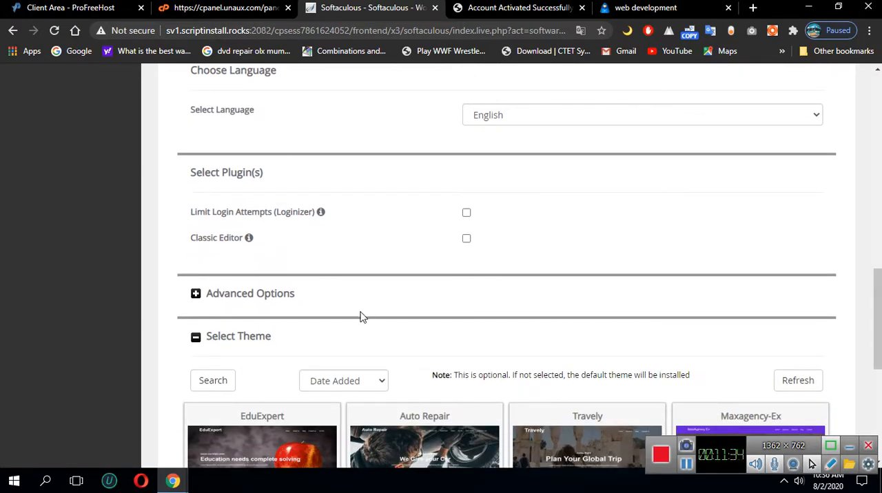
scroll(386, 344, "down", 2)
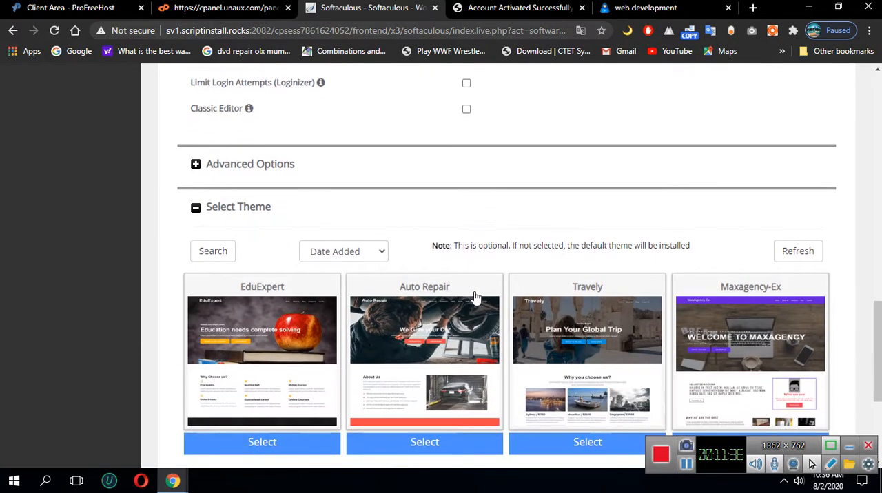
scroll(281, 331, "down", 2)
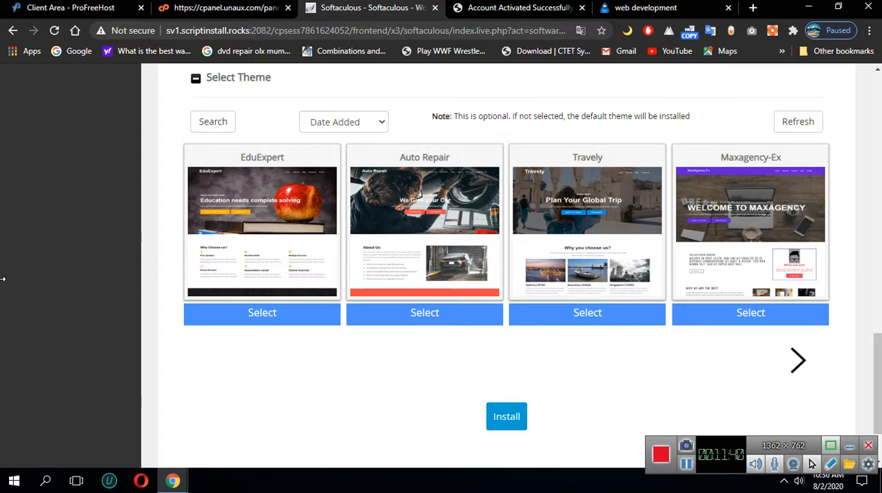
Recheck the Site Settings and Admin Account entries and install WordPress from the form
scroll(353, 435, "up", 3)
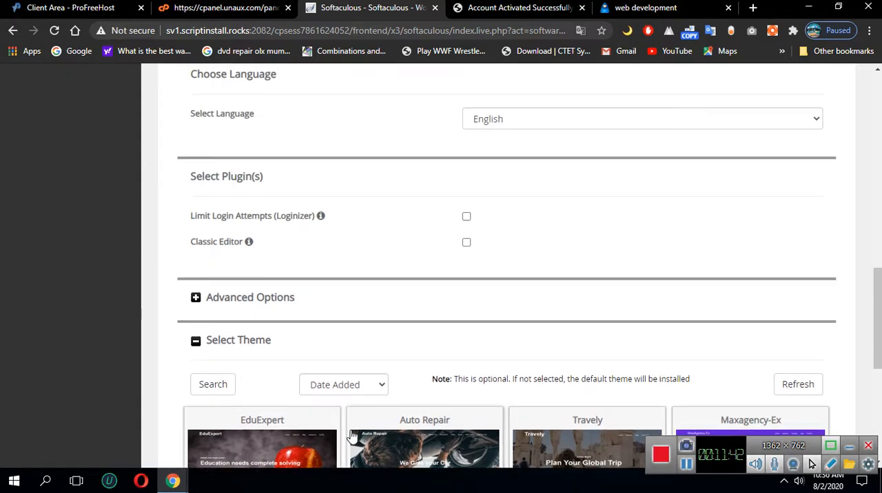
scroll(353, 436, "up", 5)
left_click(227, 318)
left_click(425, 351)
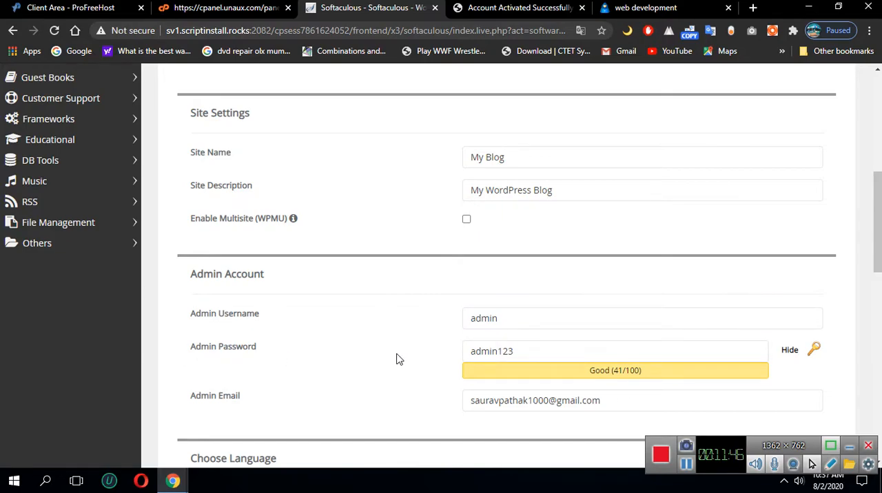
scroll(396, 359, "down", 10)
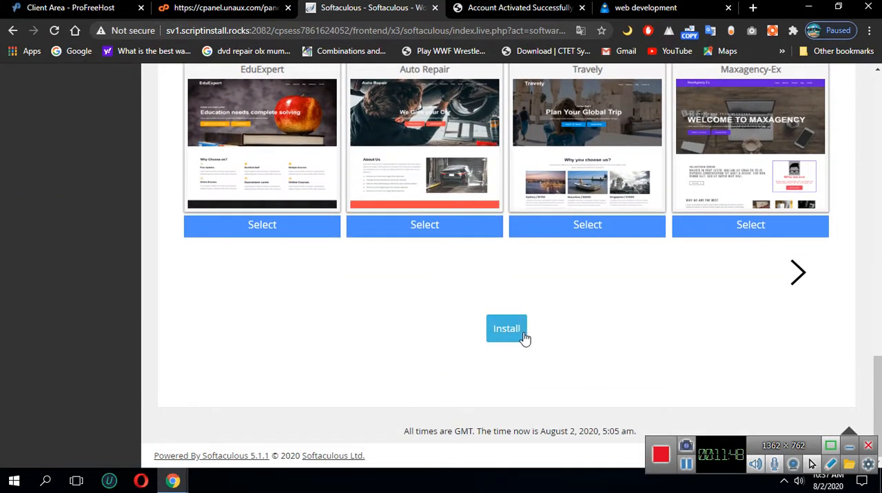
left_click(510, 334)
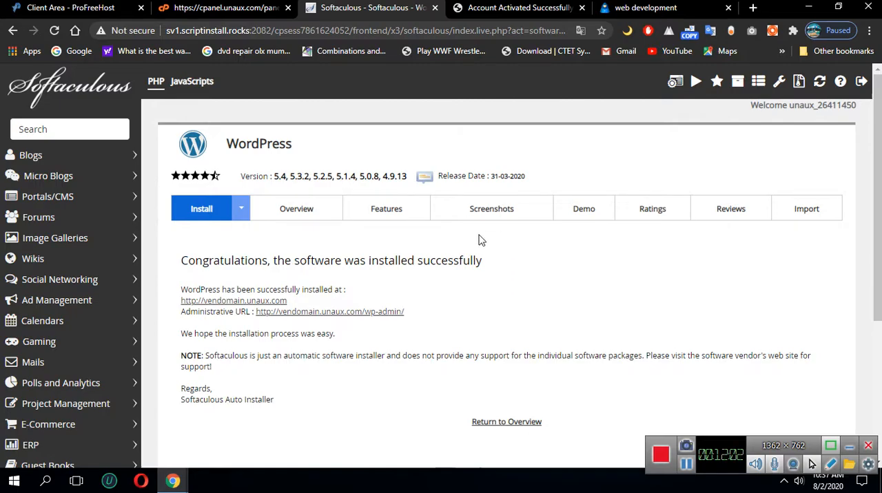
Load the site's root address vendomain.unaux.com by removing /?i=1 from the account activation page's address
left_click(503, 12)
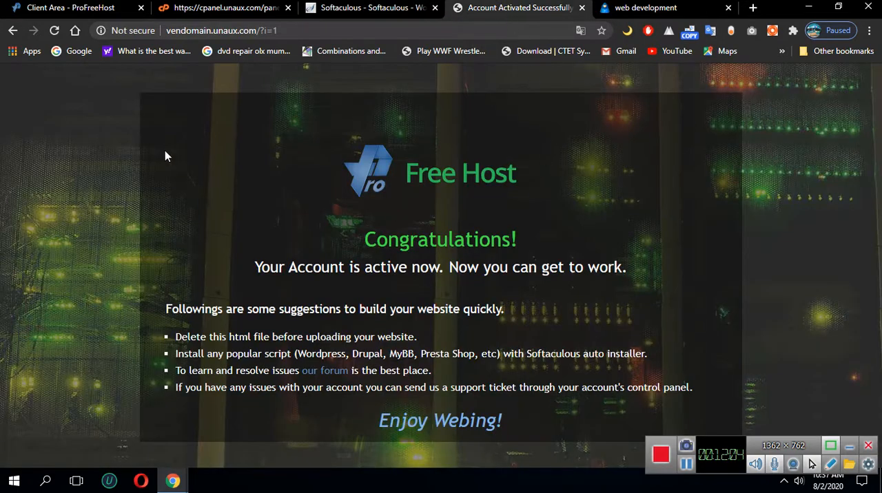
left_click_drag(258, 30, 301, 28)
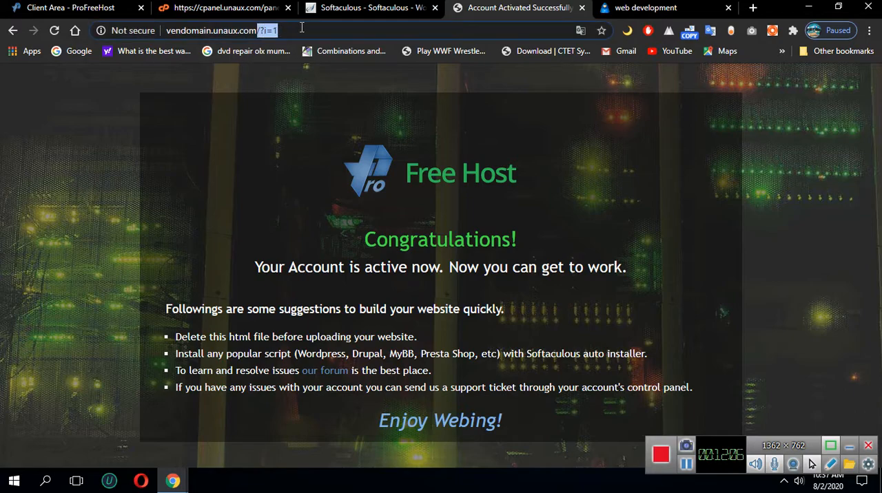
key("BackSpace")
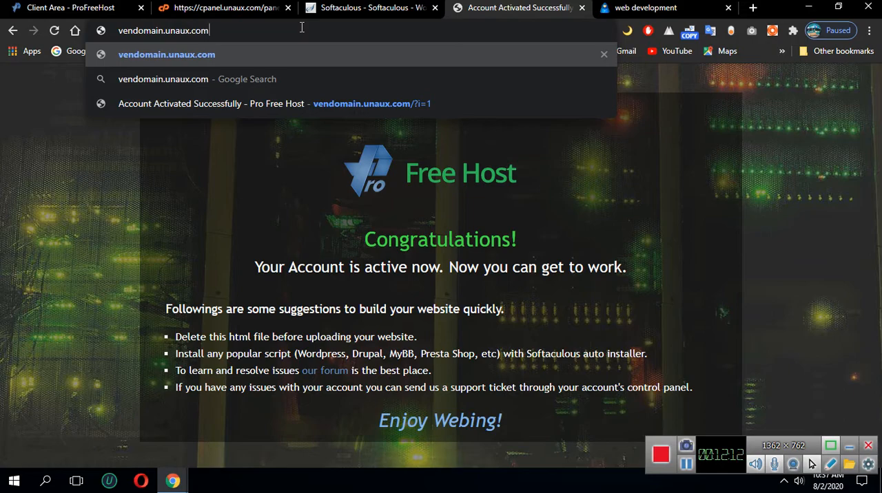
key("Return")
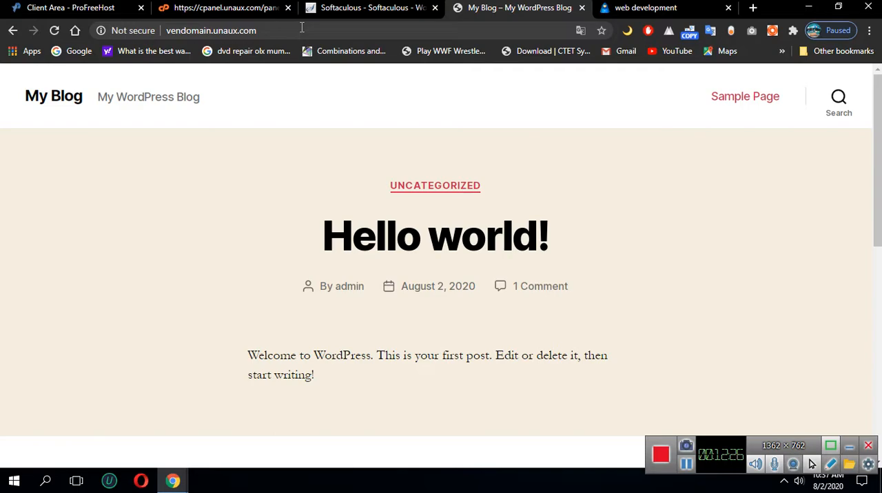
Review the WordPress installation confirmation in Softaculous and return to the My Blog site
left_click(341, 8)
scroll(473, 360, "down", 2)
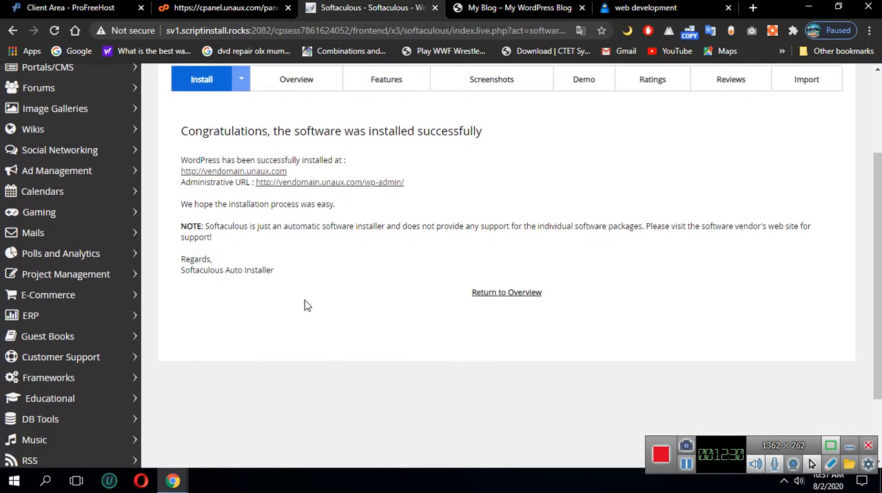
scroll(454, 199, "up", 1)
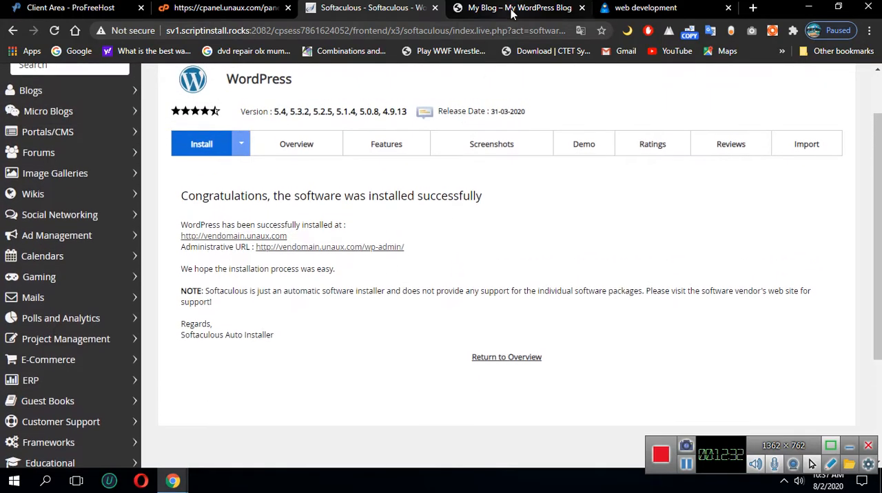
left_click(520, 7)
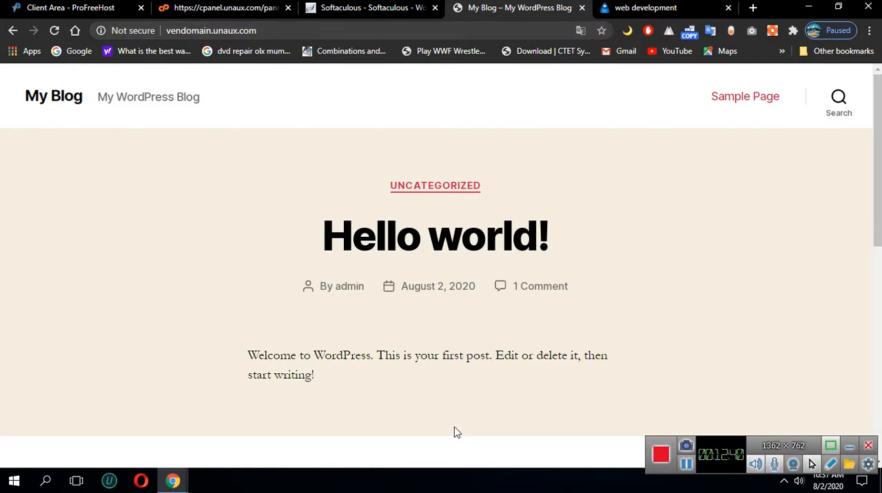
Try to open the WordPress login page at vendomain.unaux.com/wp-login
left_click(335, 29)
double_click(316, 33)
left_click(316, 33)
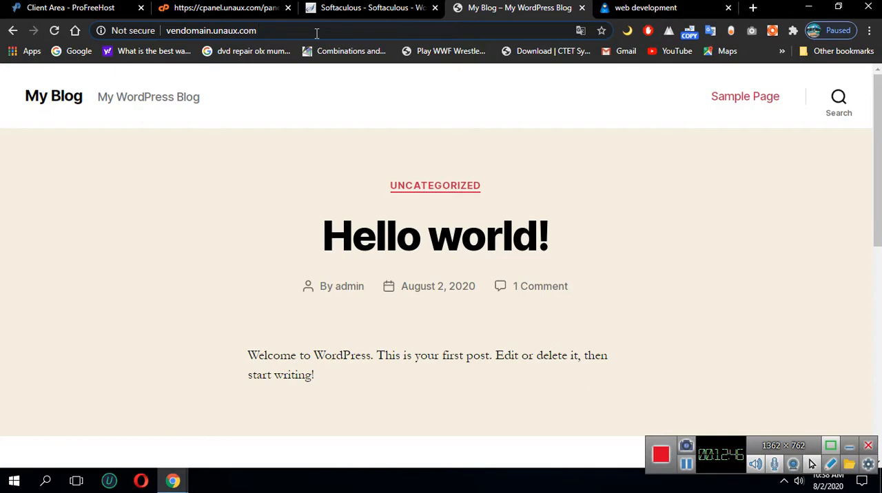
type("/")
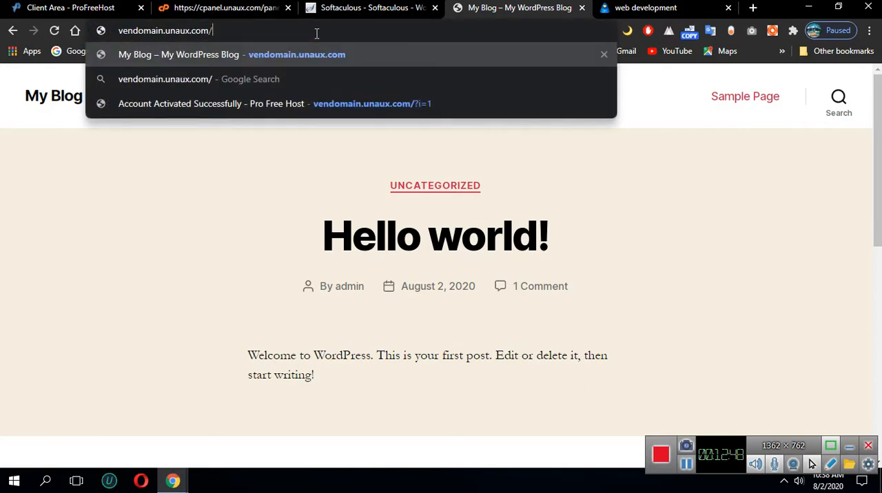
type("wp")
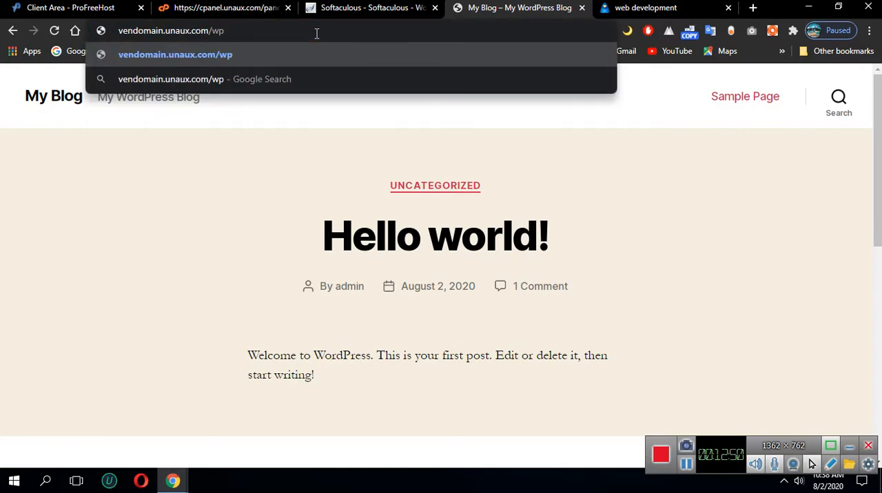
type("-login")
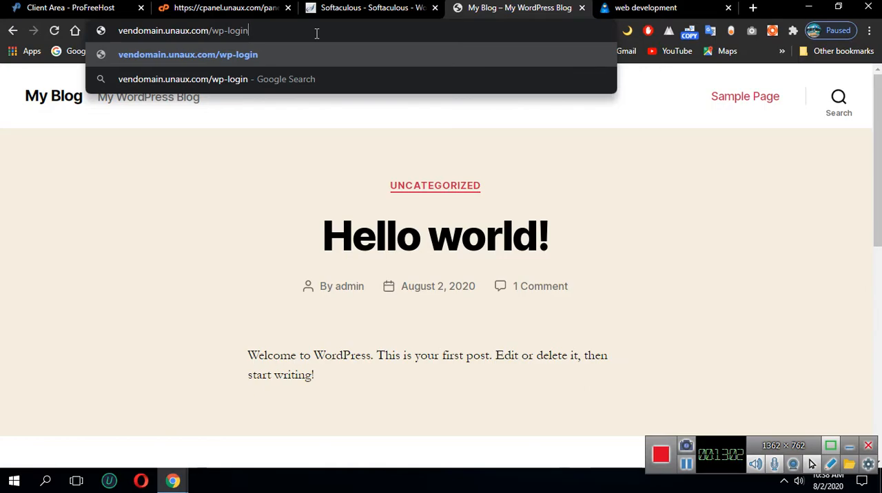
key("Return")
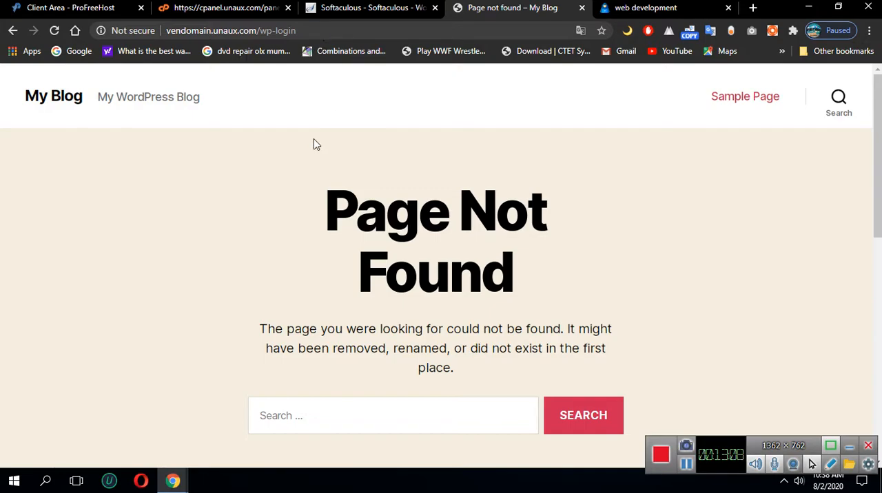
Check the administrative URL in Softaculous and try to open vendomain.unaux.com/wp-admin
left_click(356, 8)
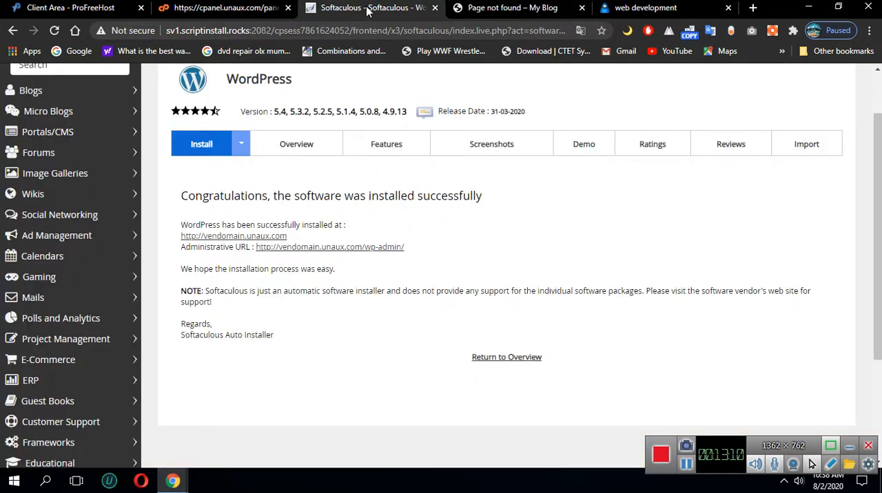
left_click(511, 7)
left_click_drag(275, 31, 312, 30)
type("admin")
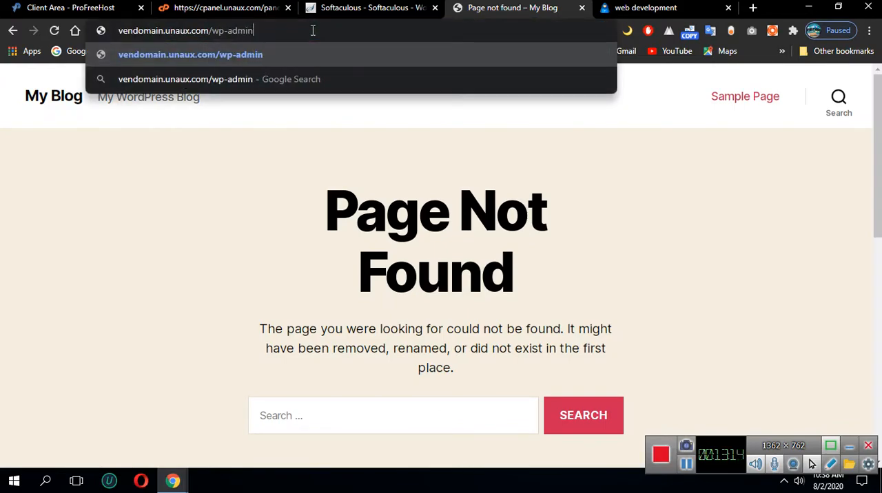
key("Return")
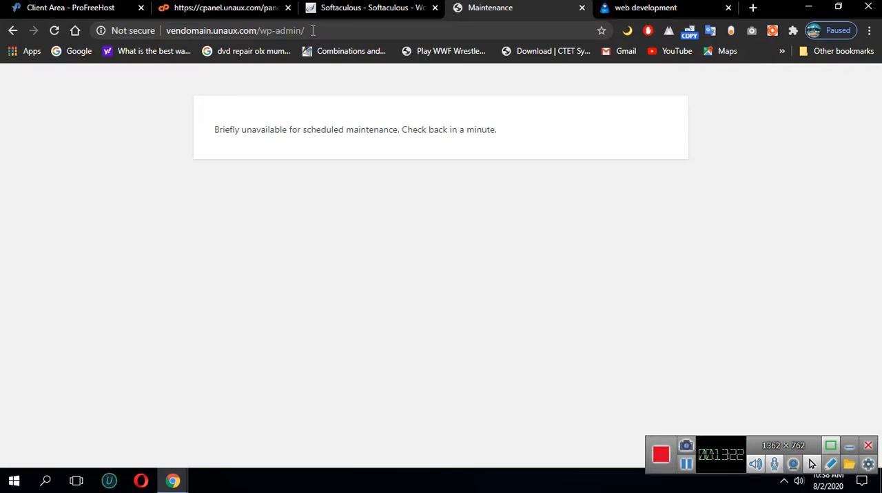
Close the maintenance page, open the WordPress admin dashboard from Softaculous, and review its At a Glance, Activity and Events and News sections
left_click(582, 8)
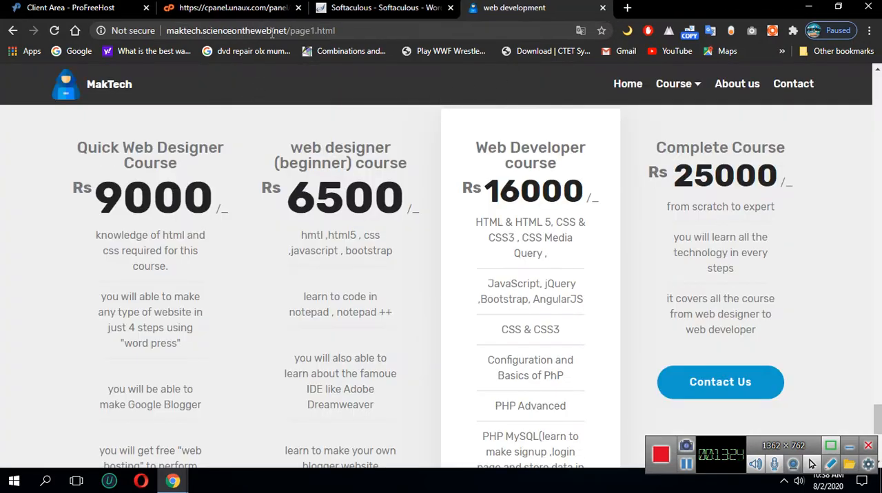
left_click(382, 8)
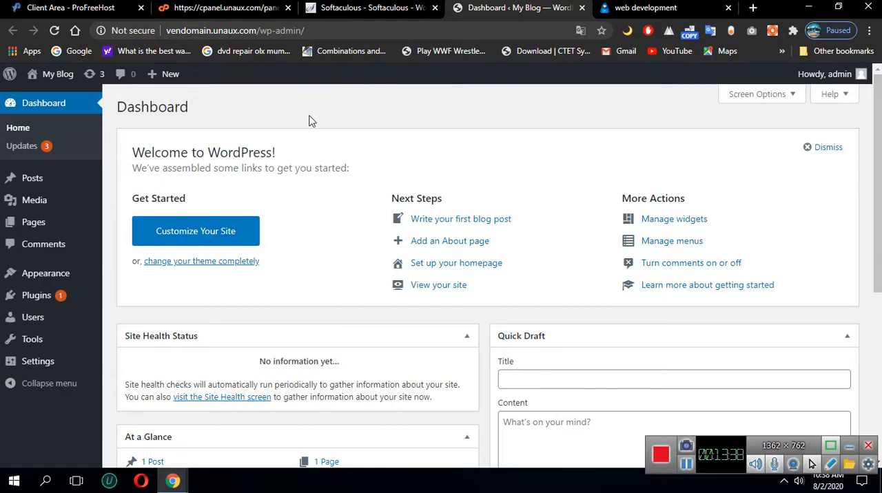
scroll(585, 314, "down", 3)
scroll(582, 320, "up", 3)
scroll(681, 278, "down", 2)
scroll(508, 311, "down", 2)
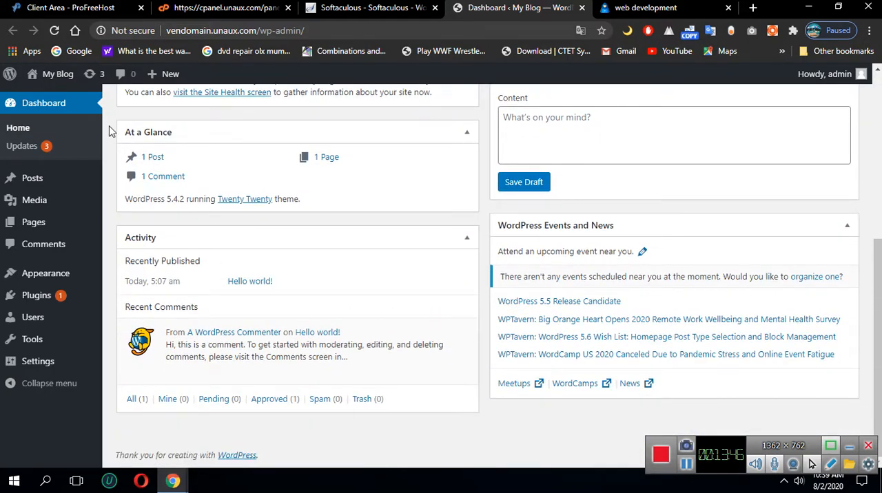
scroll(413, 314, "up", 4)
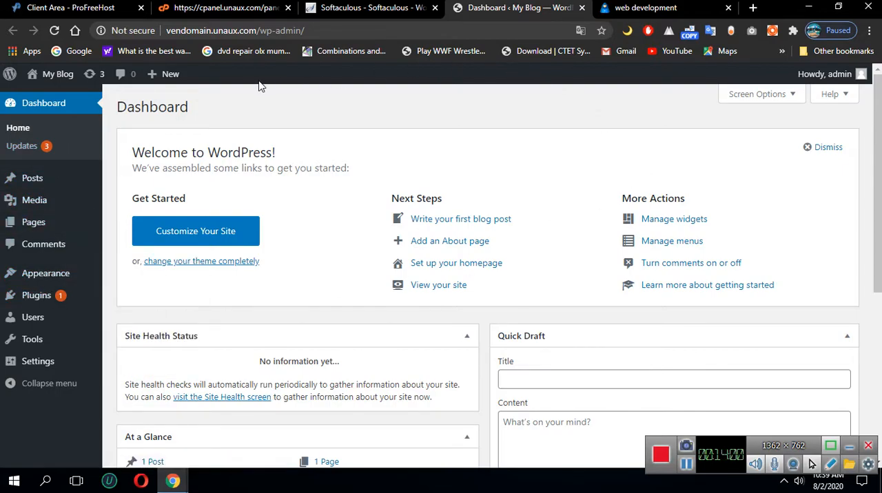
Open the installed themes, go to the page for adding a new theme, and search for "astra"
mouse_move(38, 281)
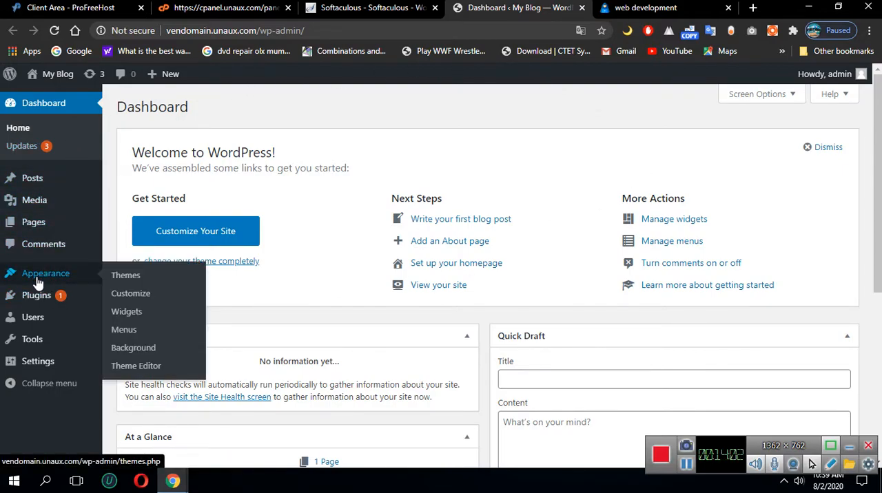
left_click(131, 282)
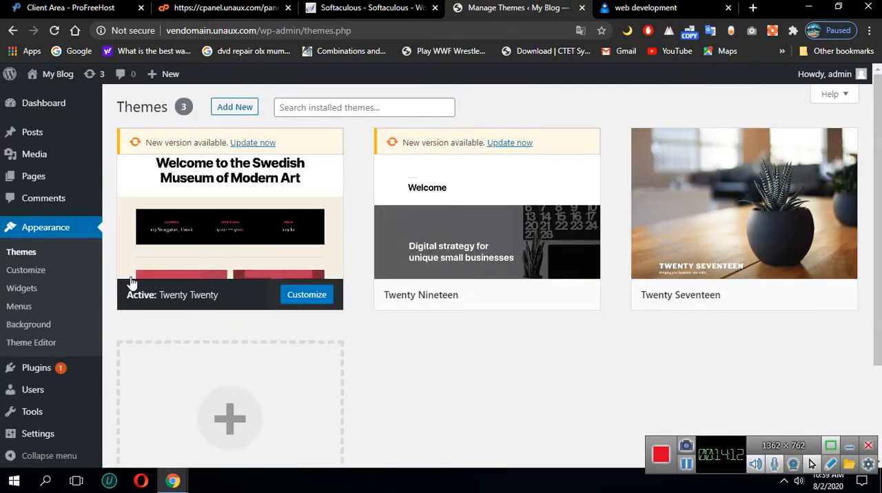
scroll(324, 358, "down", 2)
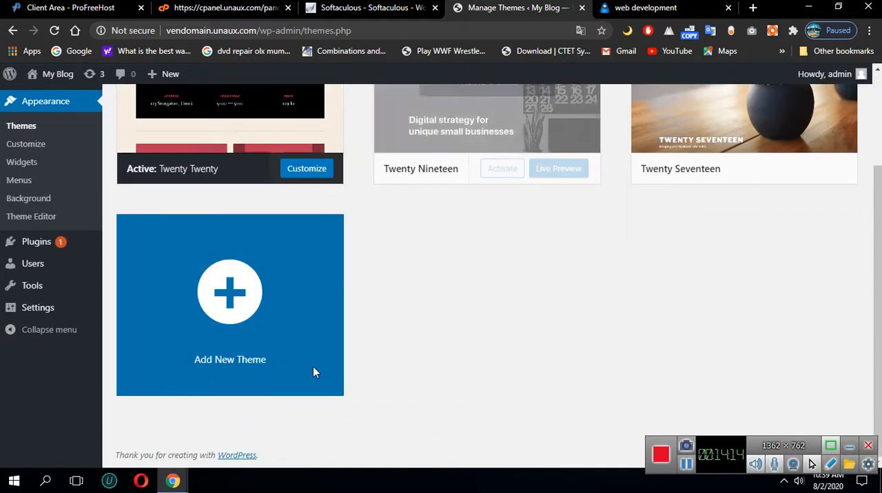
scroll(196, 251, "up", 2)
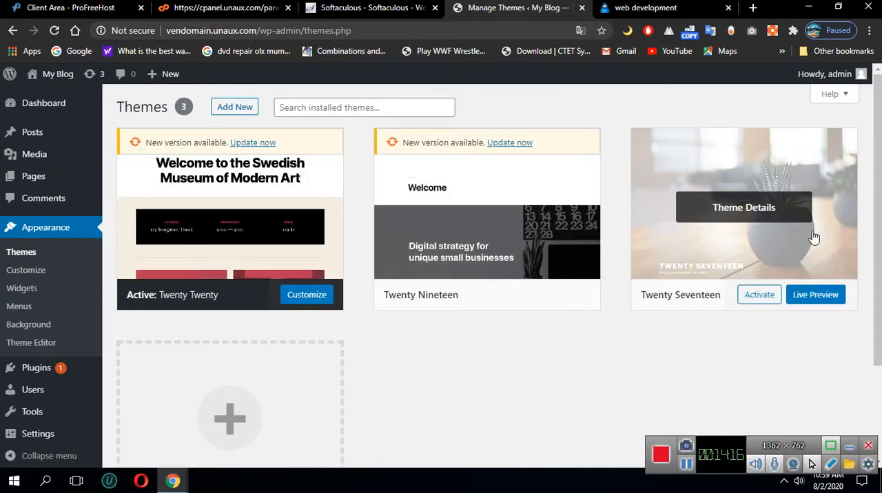
scroll(635, 329, "down", 2)
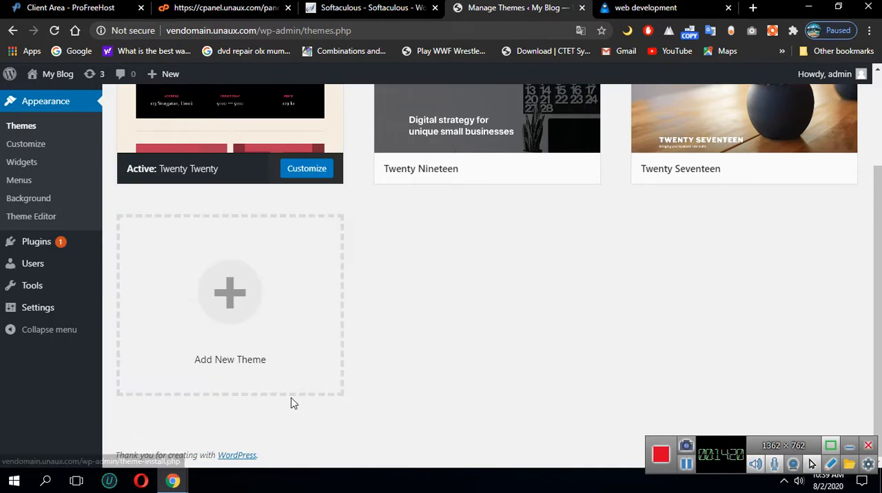
left_click(222, 303)
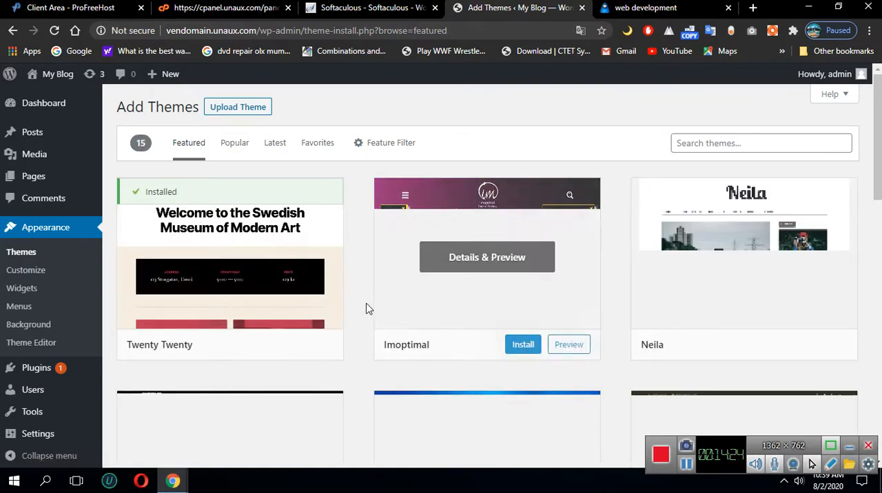
left_click(743, 143)
type("astra")
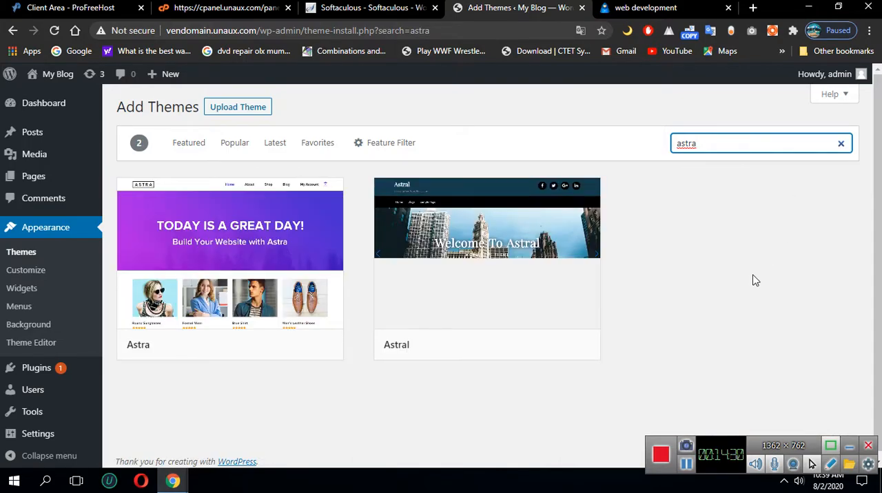
Install the Astra theme and activate it on the site
mouse_move(193, 229)
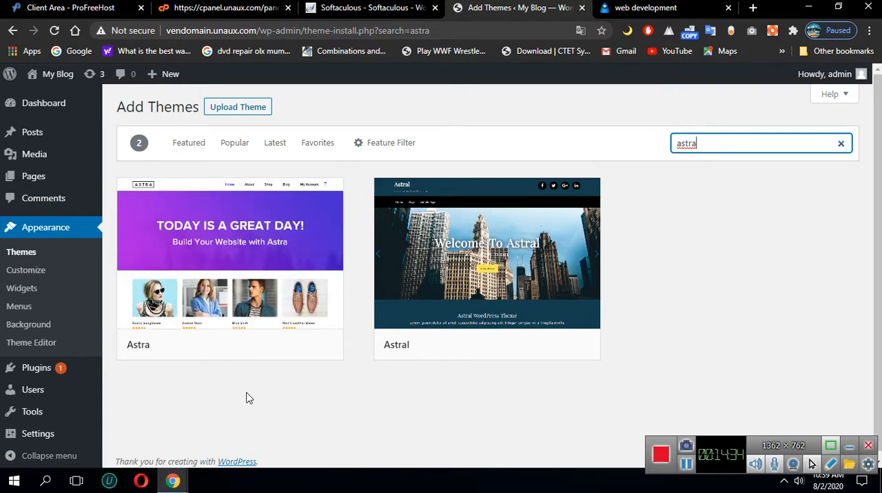
mouse_move(235, 303)
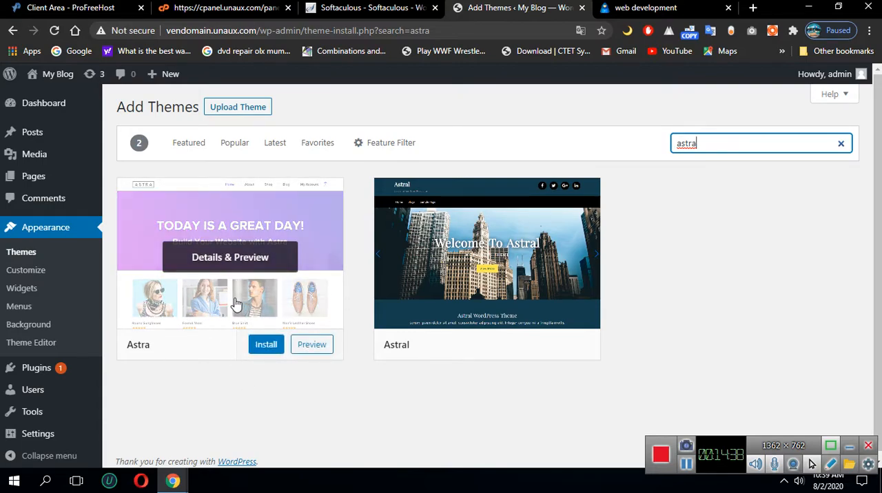
left_click(267, 347)
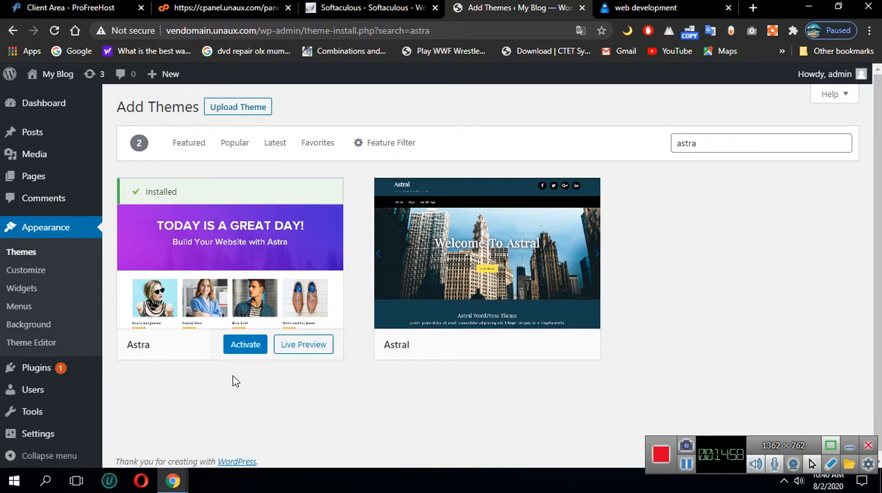
left_click(246, 350)
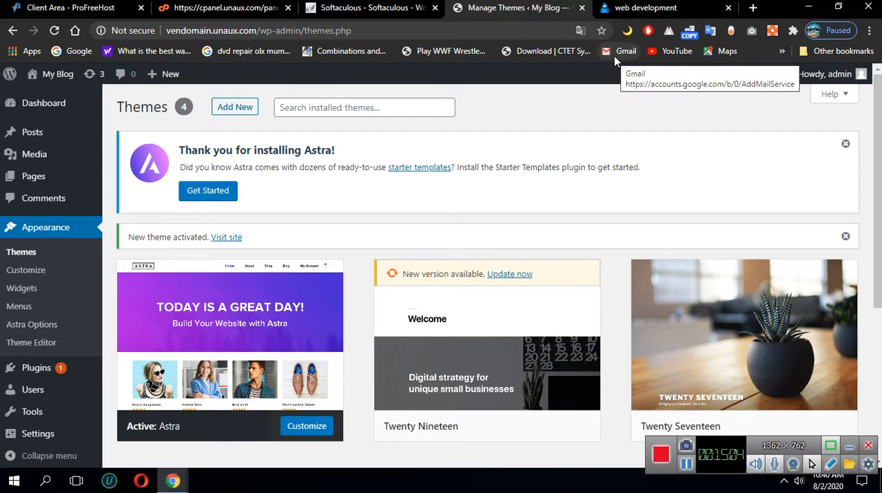
scroll(380, 309, "down", 1)
scroll(380, 305, "up", 1)
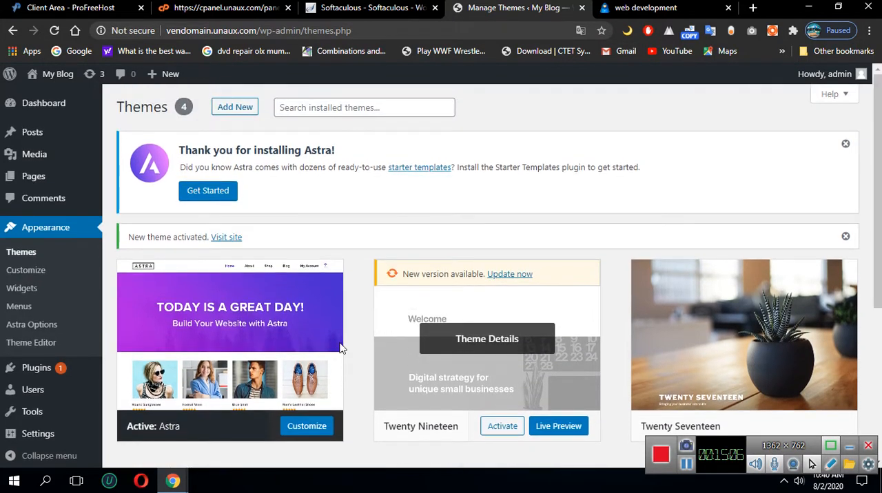
Open vendomain.unaux.com in a new browser tab and review the site's home page with the Astra theme
left_click(752, 8)
left_click_drag(614, 14, 596, 15)
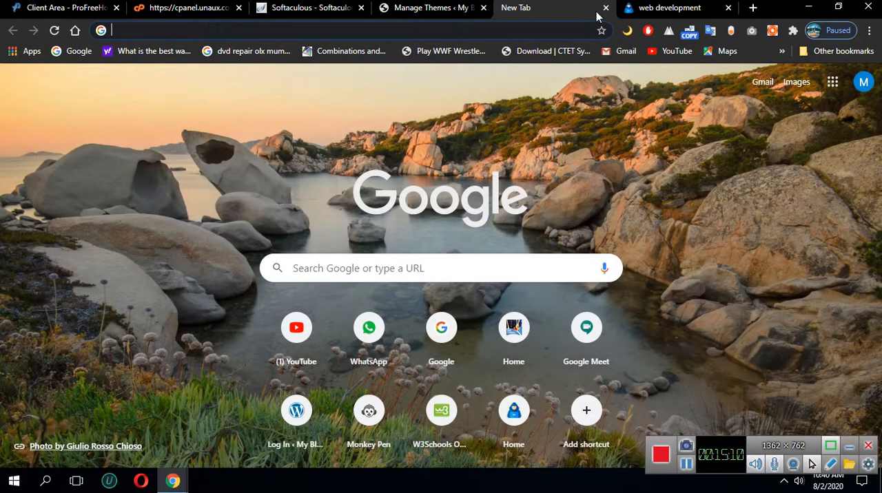
left_click(499, 33)
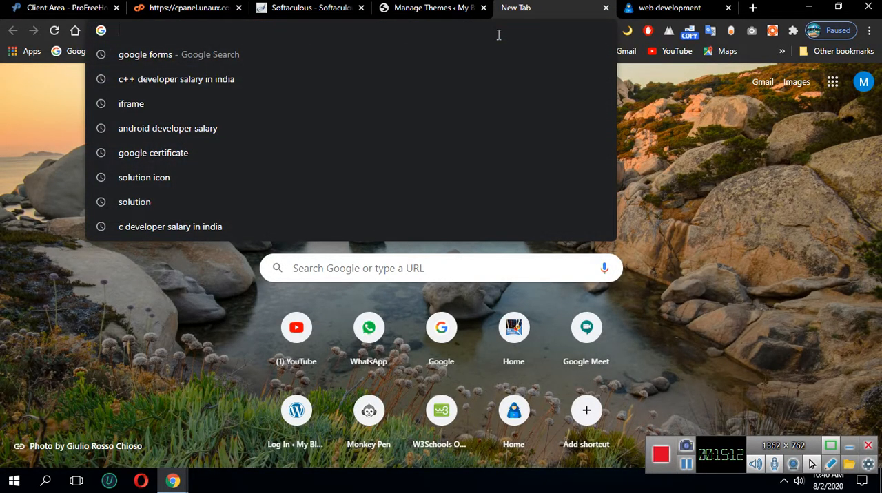
type("ve")
key("Return")
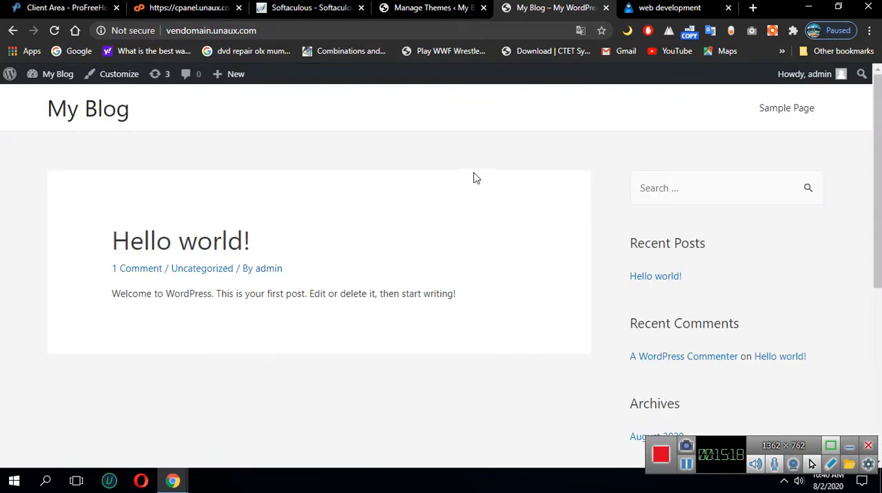
scroll(521, 310, "down", 5)
scroll(523, 313, "up", 5)
Return to the Themes page, get started with Astra's starter templates, and choose Elementor as the page builder
left_click(432, 11)
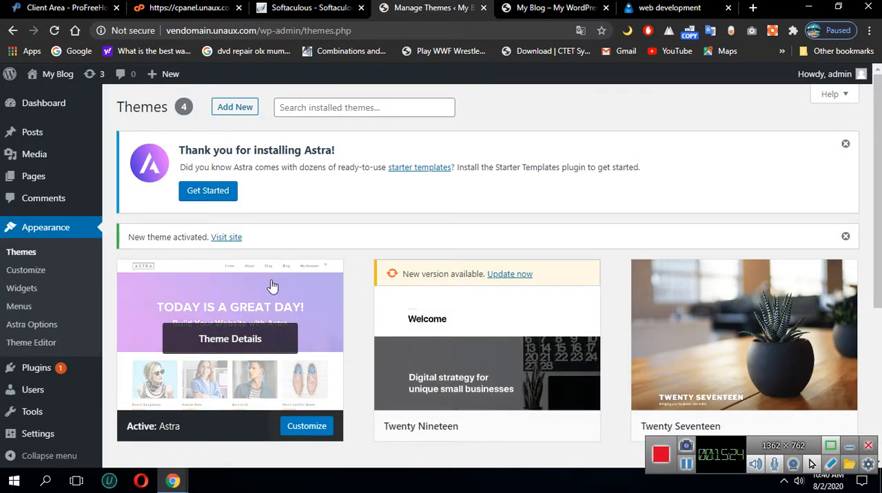
left_click(207, 192)
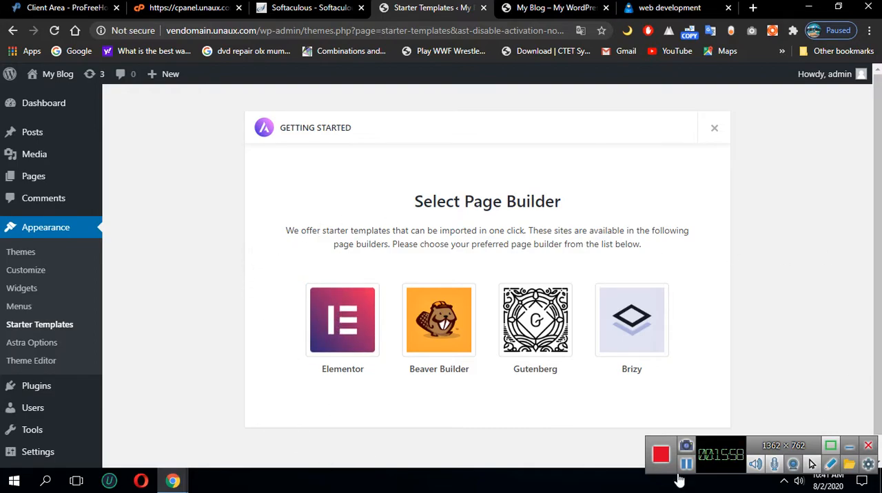
left_click(343, 323)
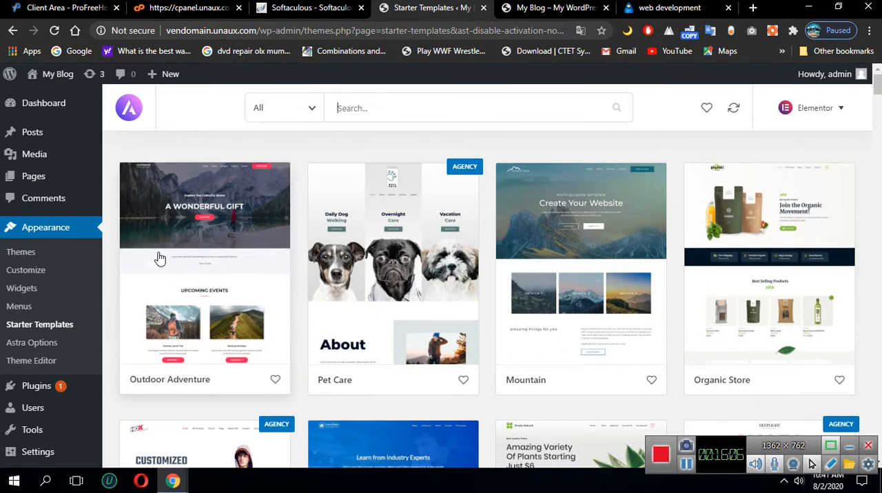
Browse the Elementor starter templates across all categories
scroll(647, 289, "down", 3)
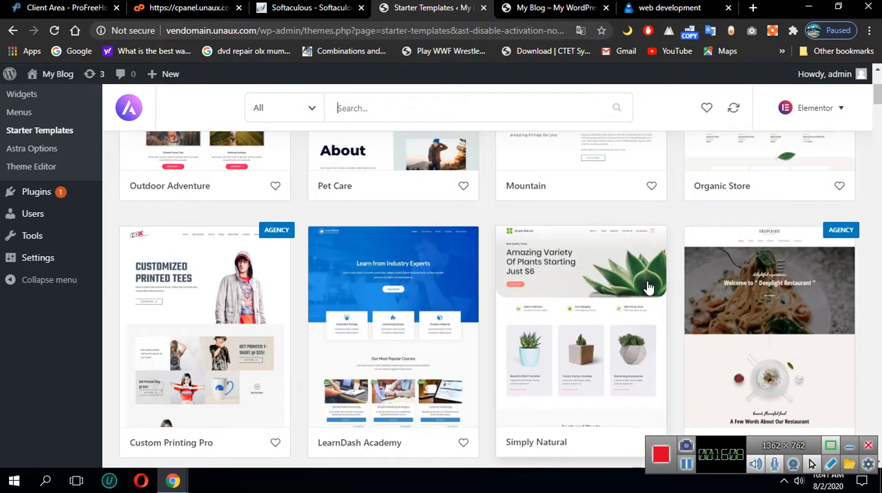
scroll(303, 244, "down", 6)
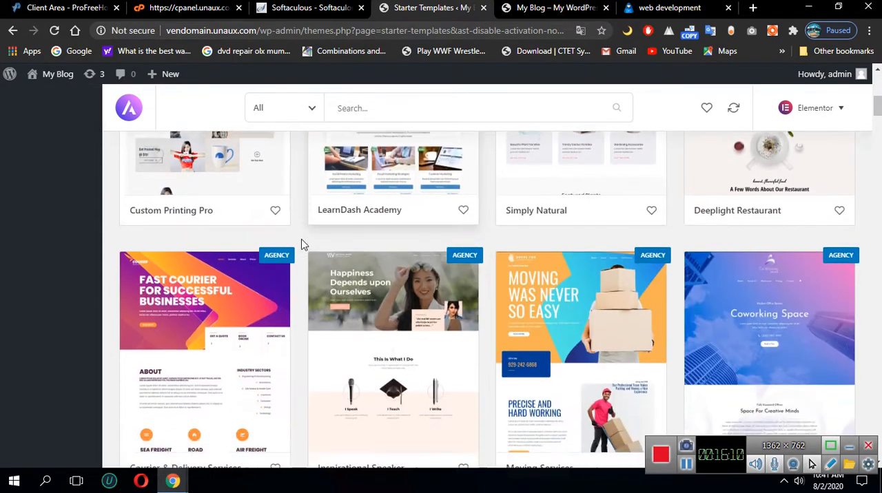
scroll(301, 244, "down", 1)
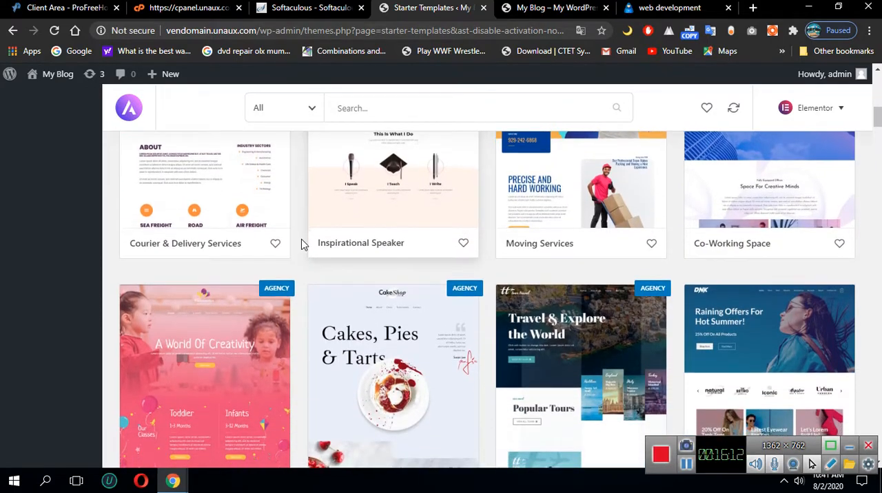
scroll(301, 244, "down", 3)
scroll(301, 244, "up", 5)
scroll(301, 244, "up", 8)
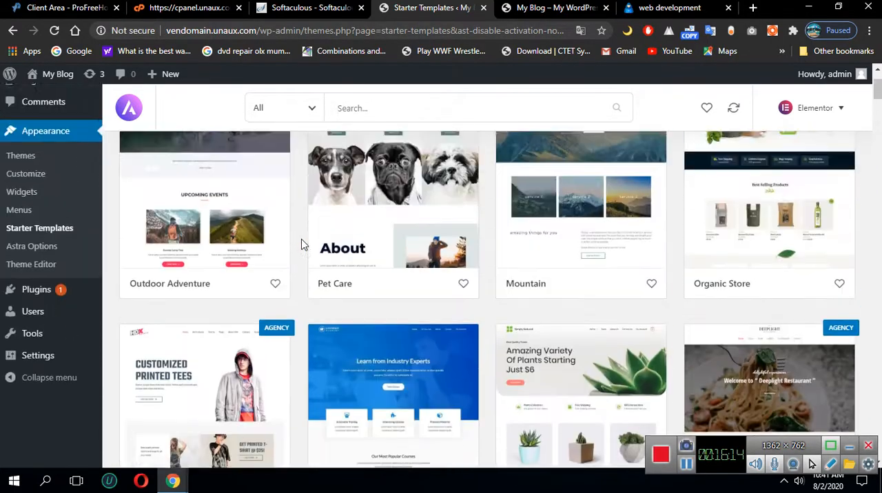
scroll(427, 330, "down", 5)
scroll(458, 337, "down", 7)
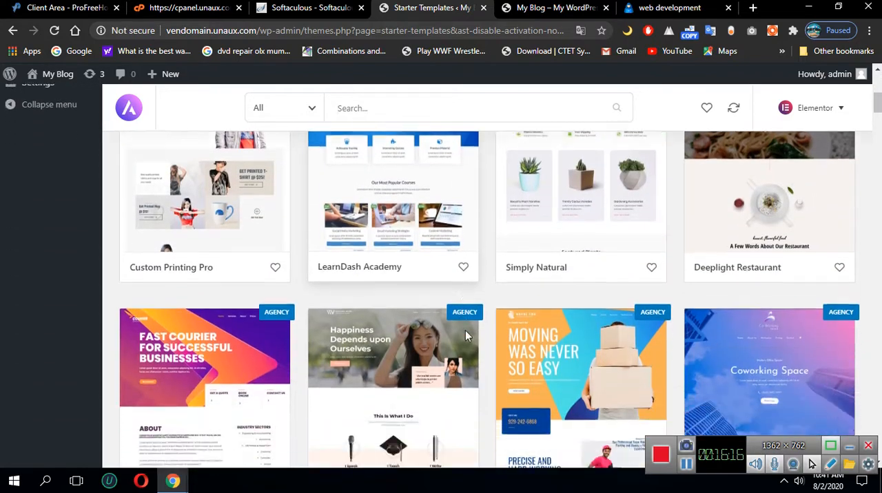
scroll(473, 334, "down", 6)
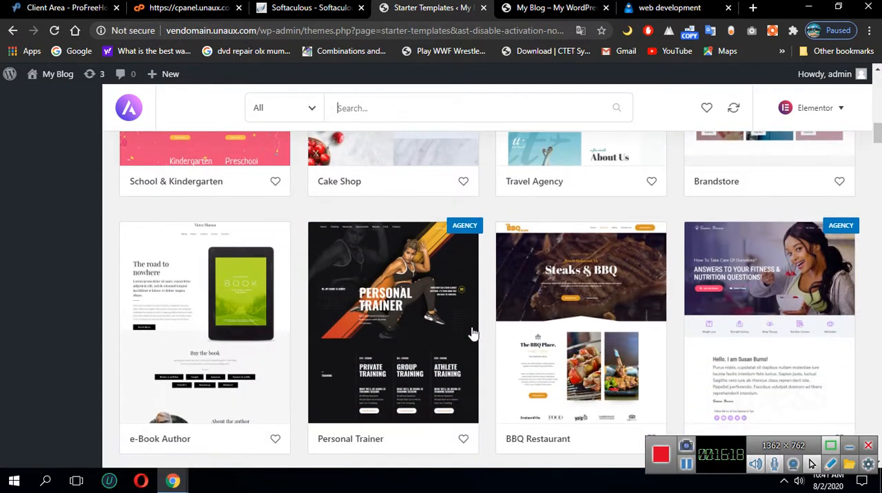
scroll(473, 334, "down", 7)
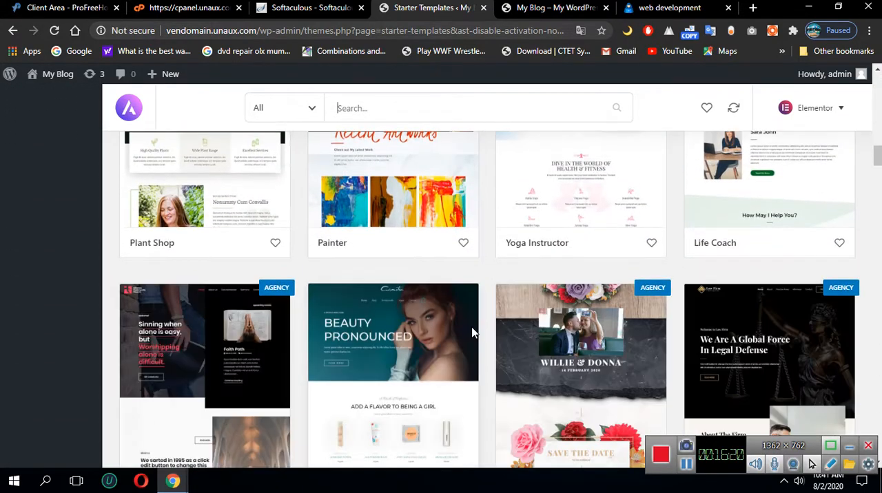
scroll(472, 333, "down", 7)
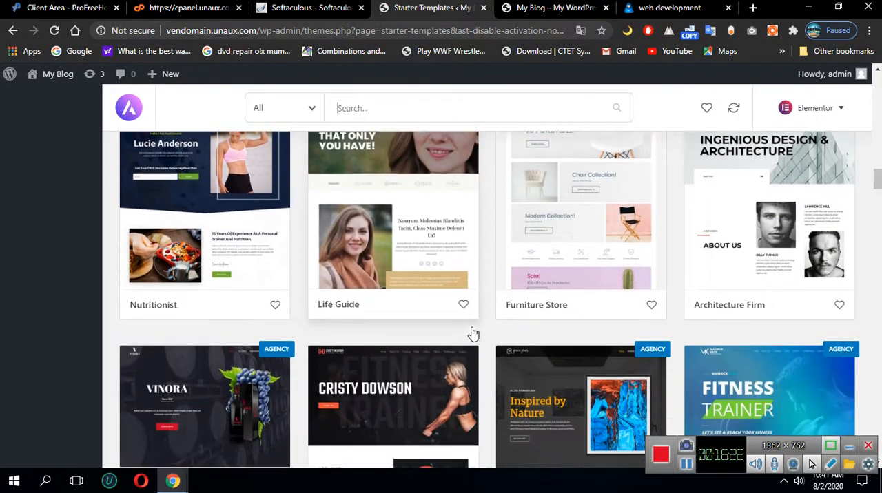
scroll(473, 334, "down", 4)
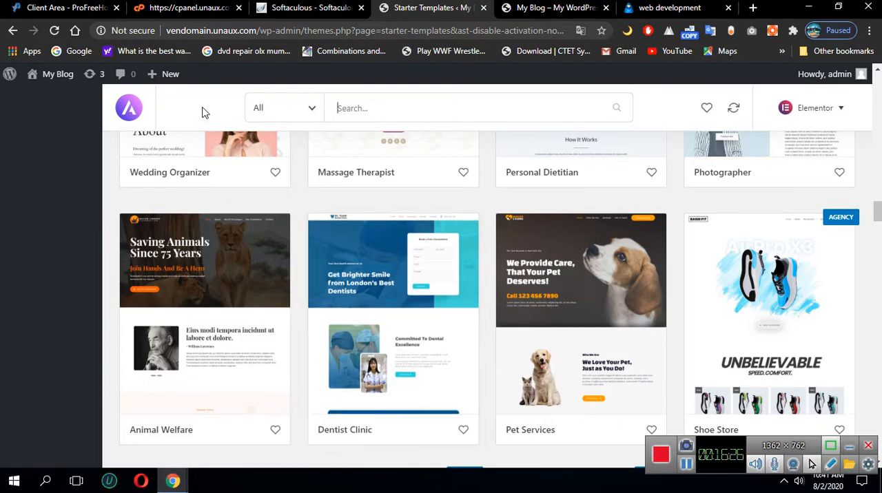
Filter the starter templates to the Business category and look through the designs
left_click(308, 114)
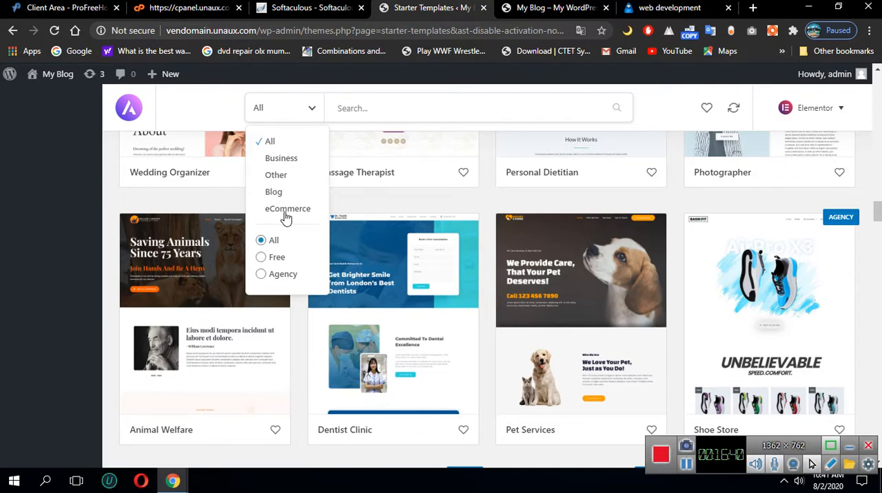
left_click(271, 159)
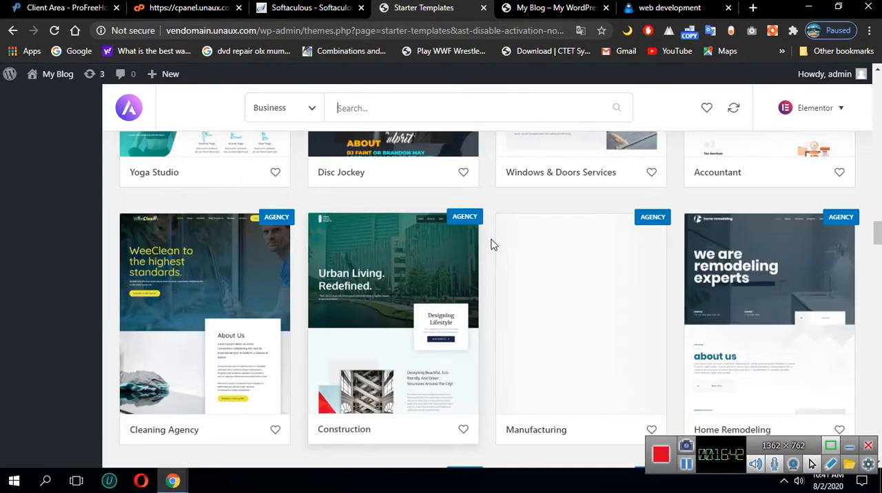
scroll(410, 348, "down", 5)
scroll(413, 348, "down", 7)
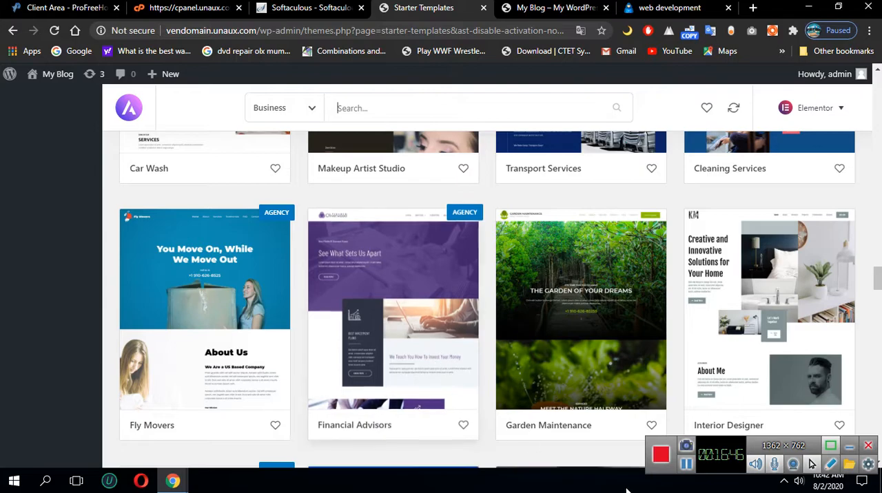
scroll(586, 462, "down", 3)
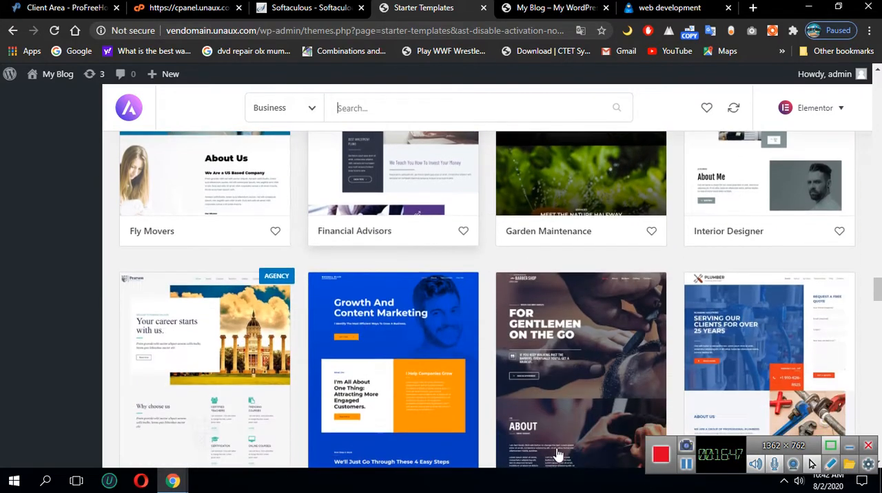
left_click(689, 467)
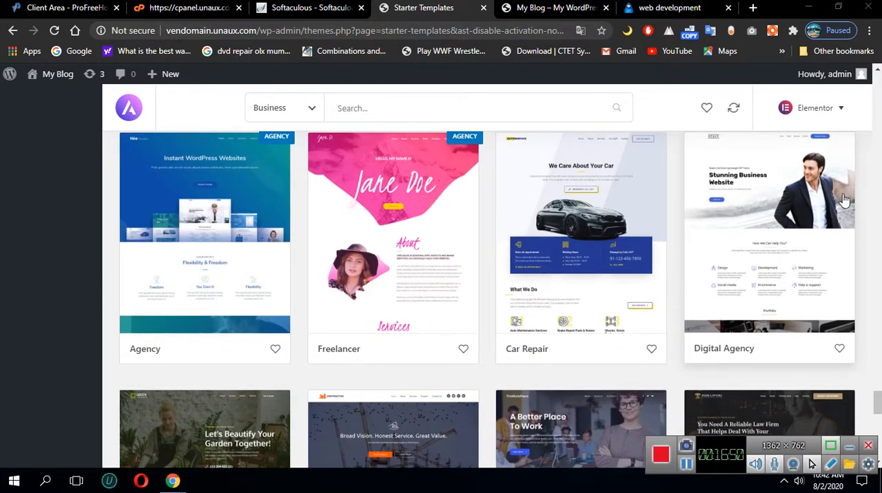
Open the Digital Agency starter template and review its home page preview and page templates
left_click(742, 221)
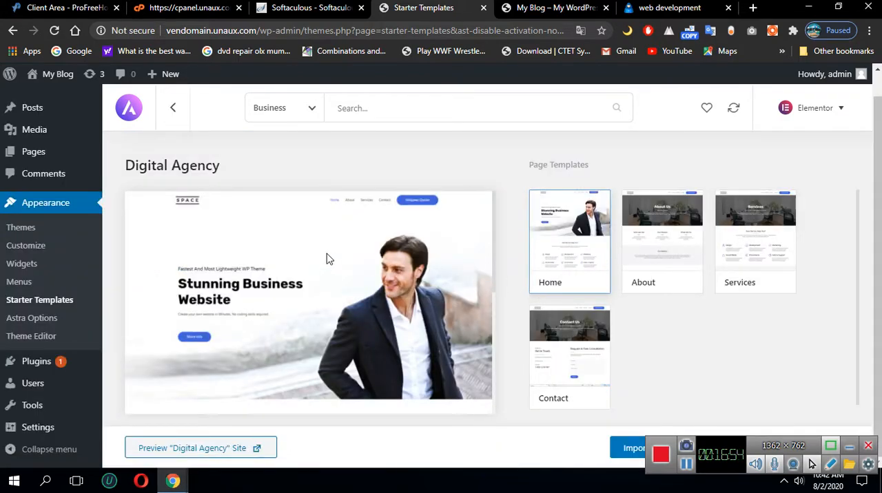
scroll(328, 257, "up", 1)
scroll(695, 310, "down", 1)
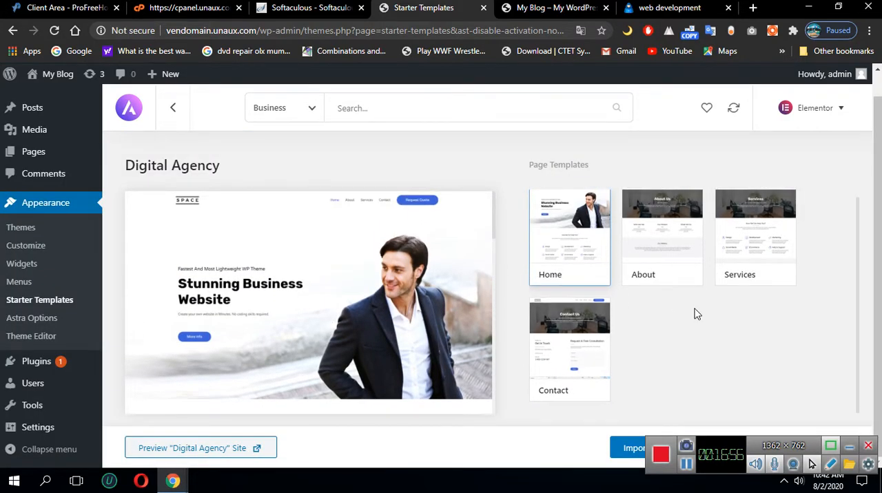
scroll(386, 331, "down", 4)
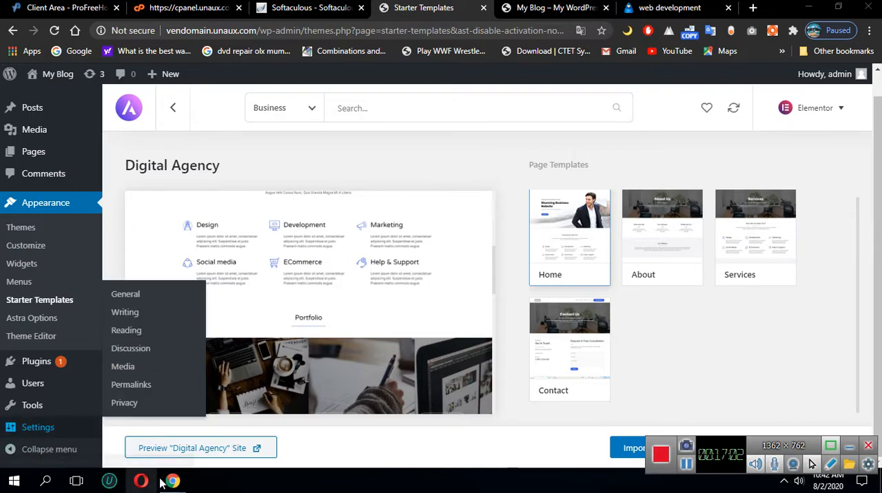
Import the complete Digital Agency site, including customizer settings, widgets, required plugins and content
scroll(314, 349, "down", 4)
scroll(315, 349, "down", 3)
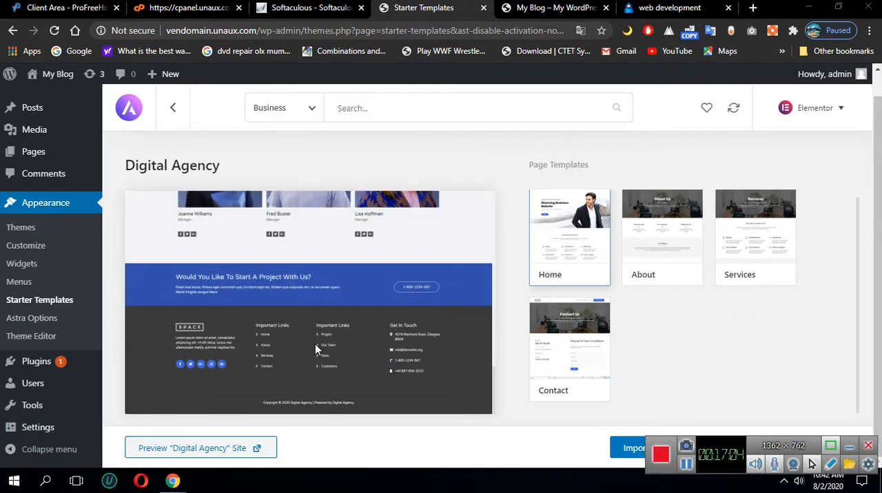
scroll(376, 335, "up", 10)
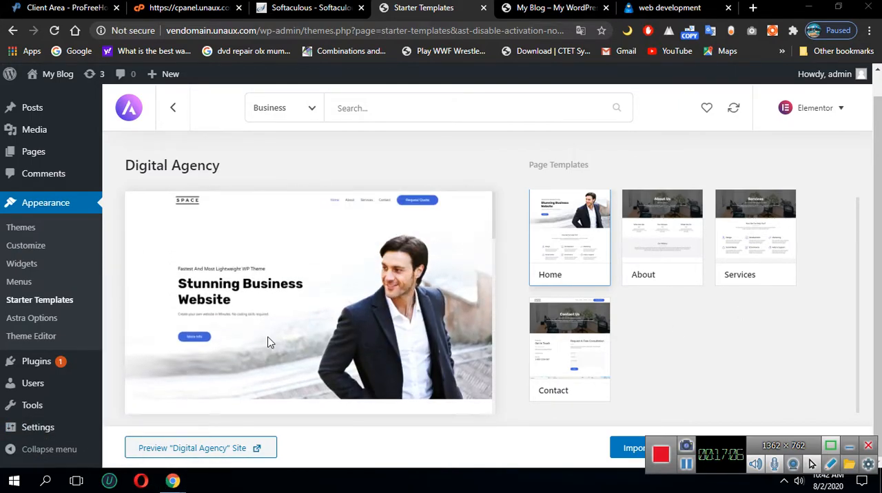
scroll(231, 256, "up", 2)
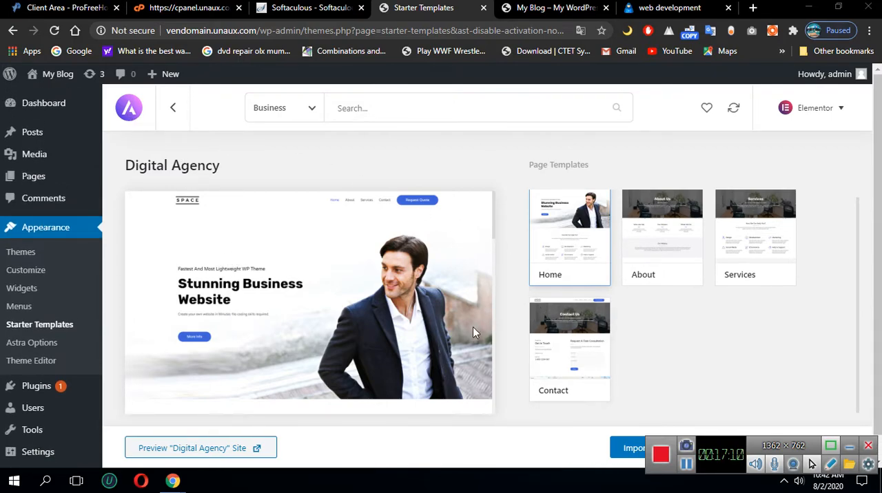
scroll(723, 368, "down", 1)
left_click_drag(713, 451, 355, 451)
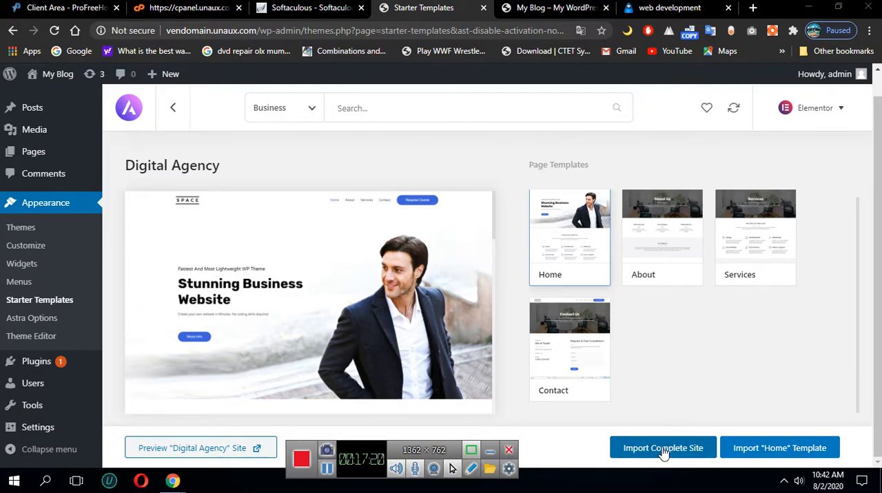
left_click(626, 455)
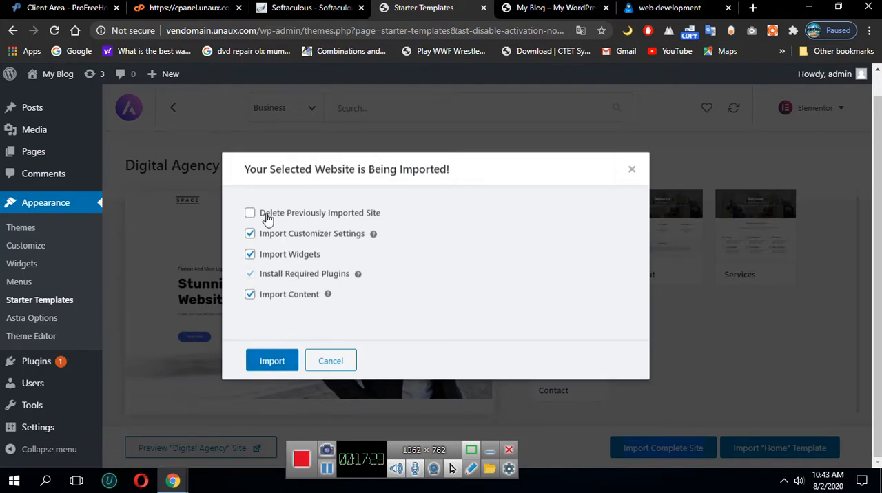
left_click(274, 363)
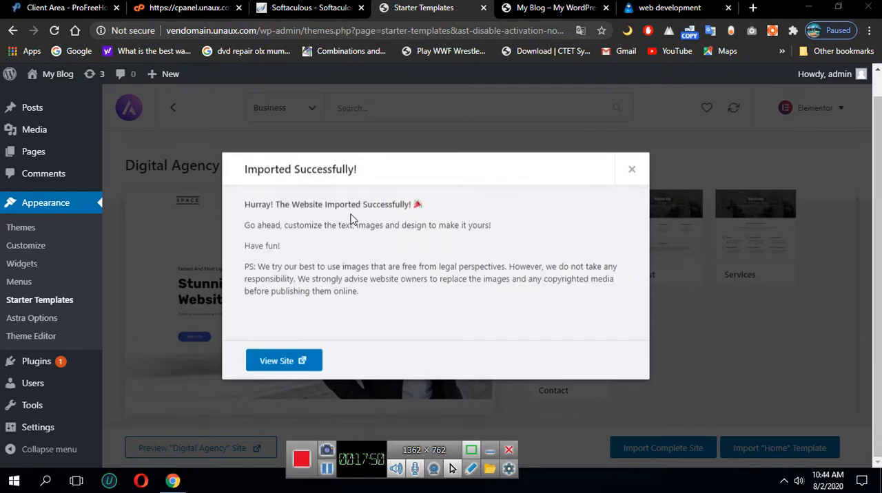
Reload the vendomain.unaux.com site and look through the imported home page from header to footer
left_click(284, 361)
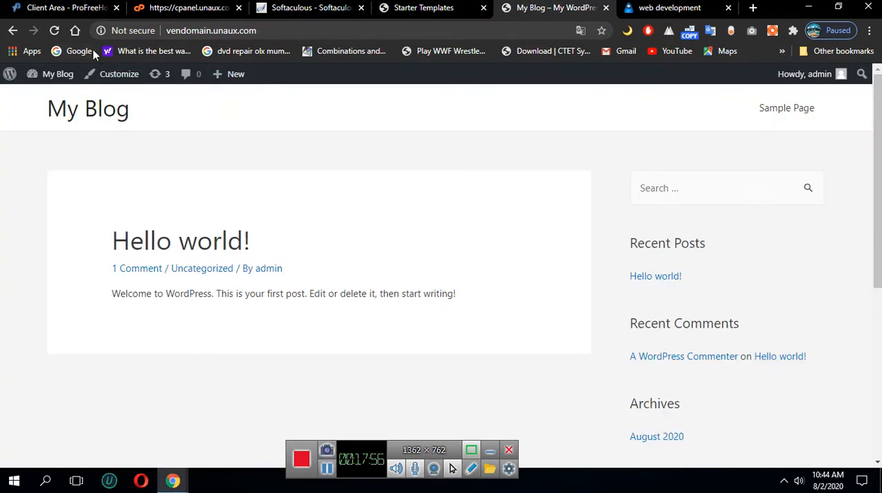
left_click(60, 33)
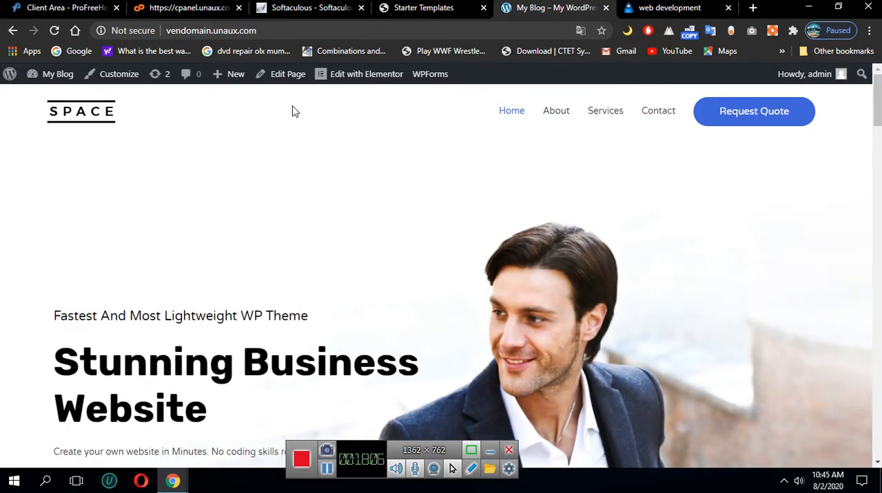
scroll(409, 222, "down", 15)
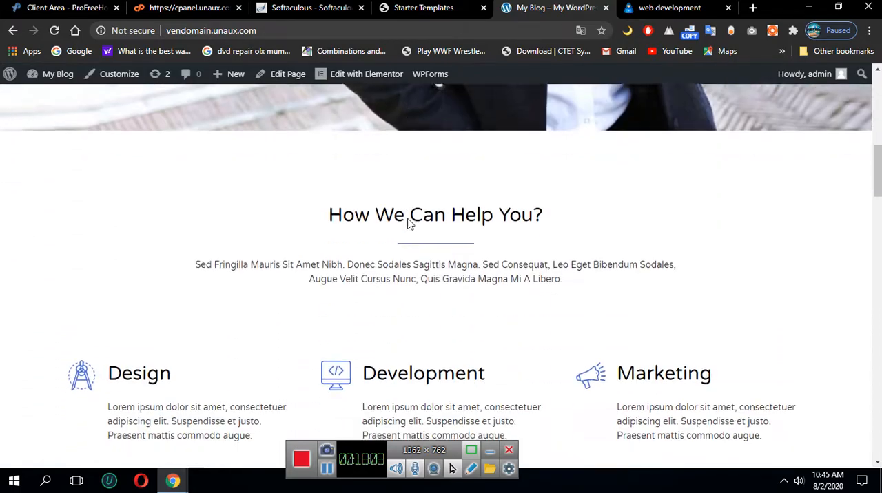
scroll(437, 231, "down", 10)
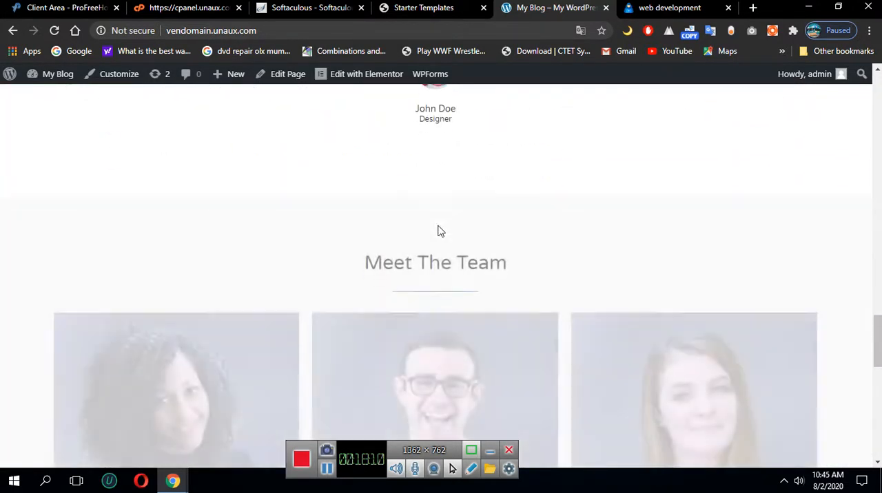
scroll(439, 231, "up", 7)
scroll(437, 230, "down", 9)
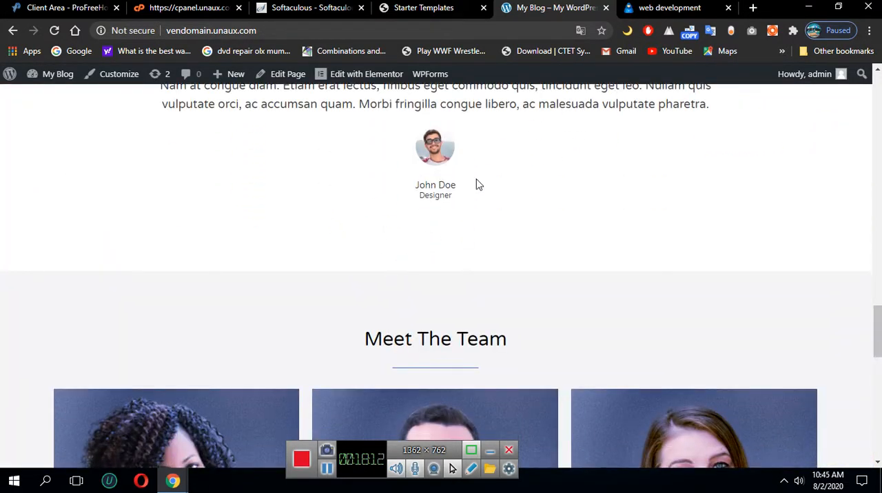
scroll(331, 301, "down", 7)
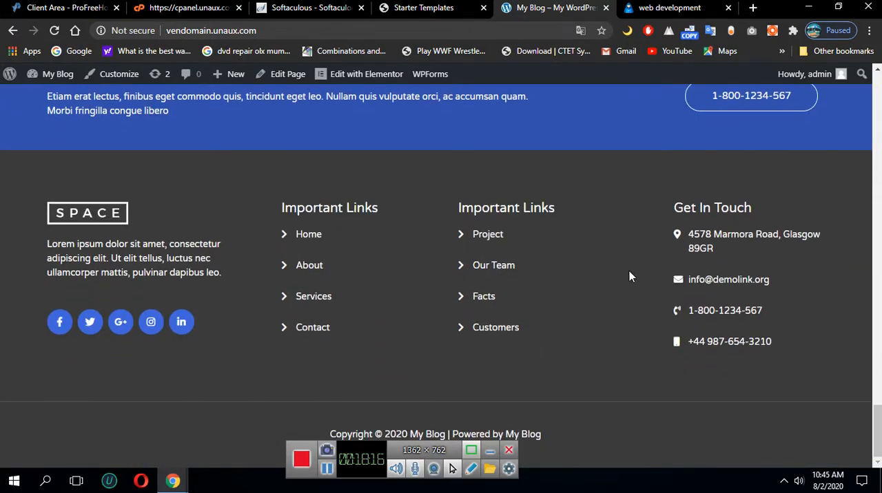
scroll(600, 315, "up", 5)
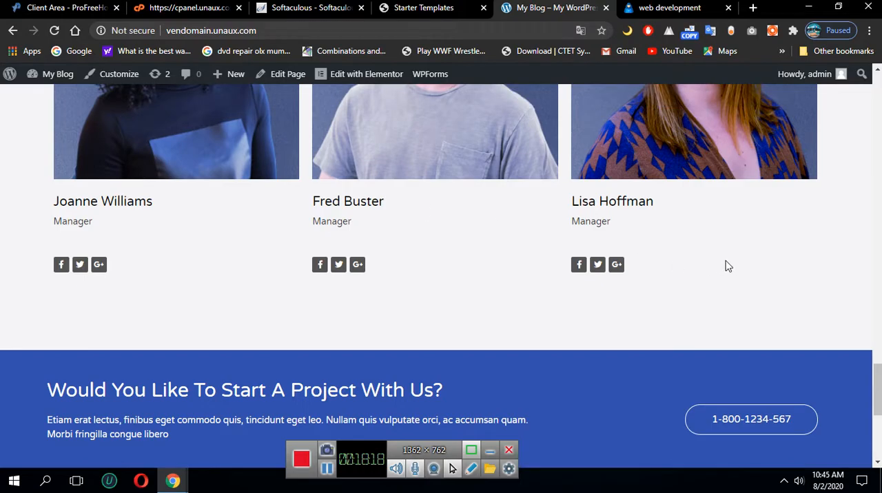
scroll(345, 207, "up", 4)
scroll(450, 192, "up", 15)
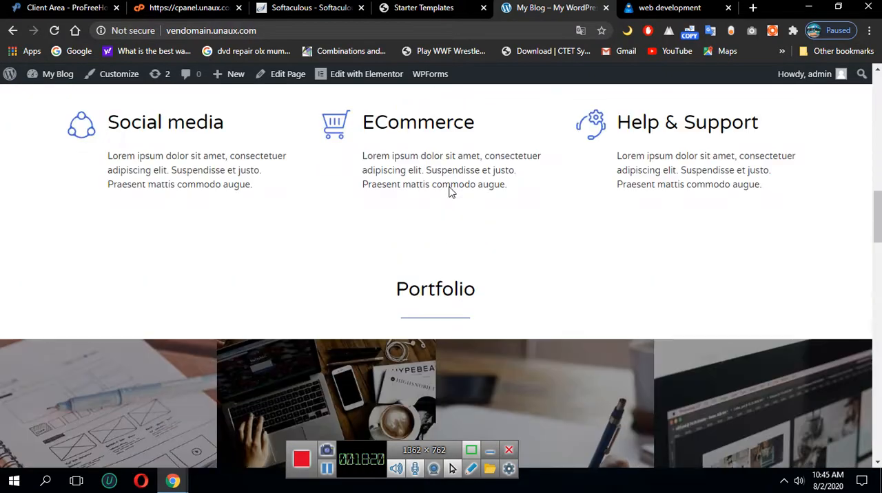
scroll(450, 193, "up", 4)
scroll(144, 295, "down", 3)
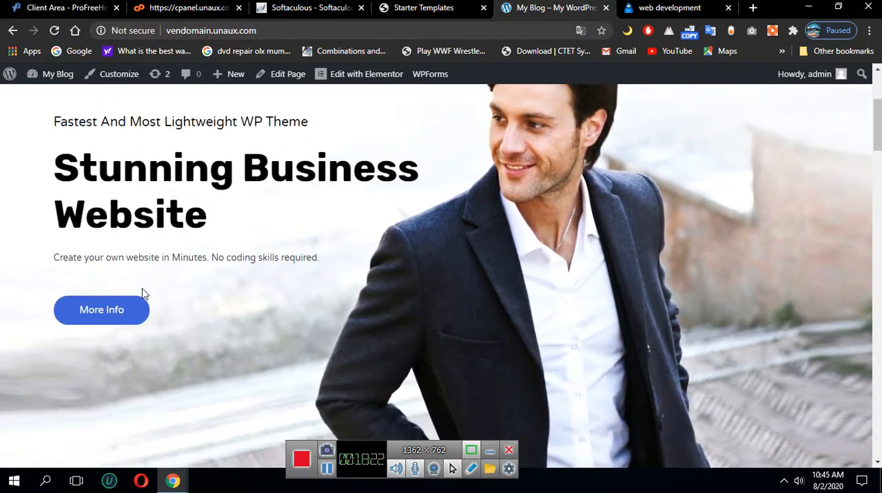
scroll(488, 193, "down", 18)
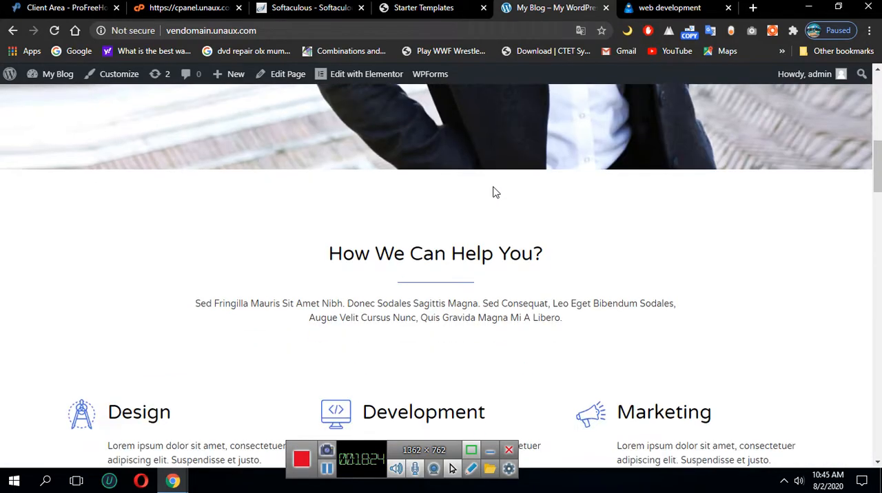
scroll(474, 204, "up", 15)
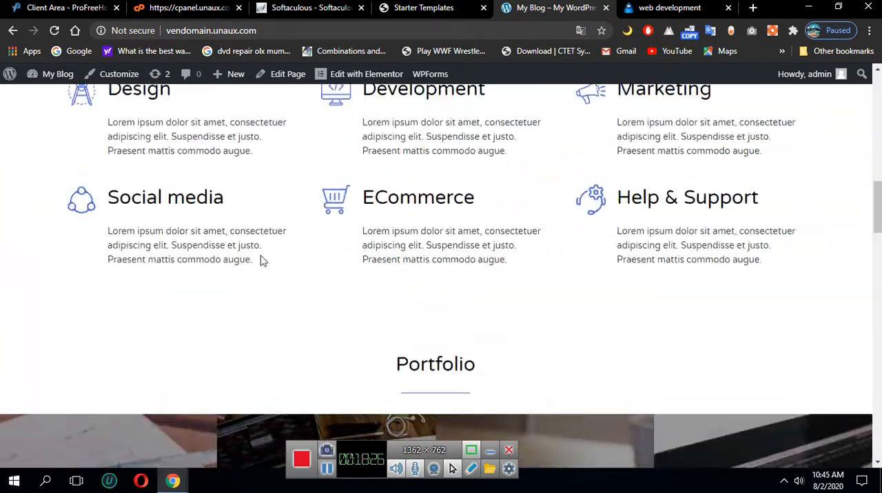
scroll(327, 241, "up", 4)
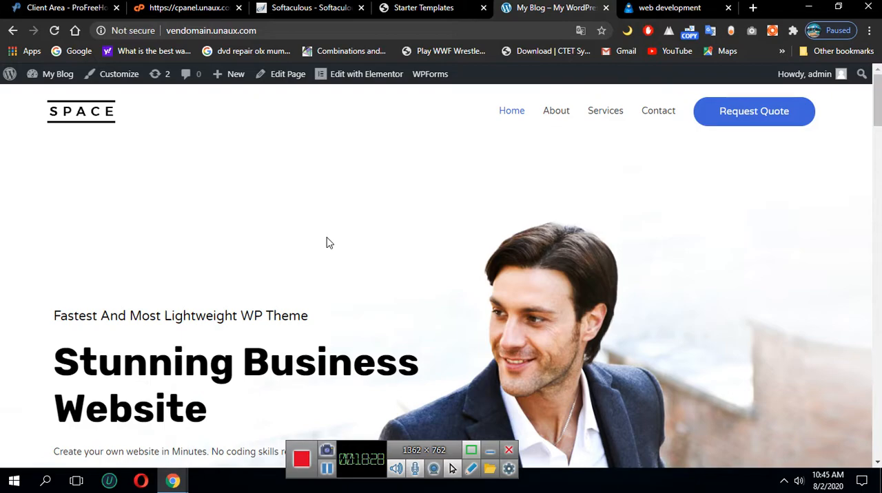
View the site from the finished import dialog, then close that dialog and the older duplicate site tab
left_click(439, 10)
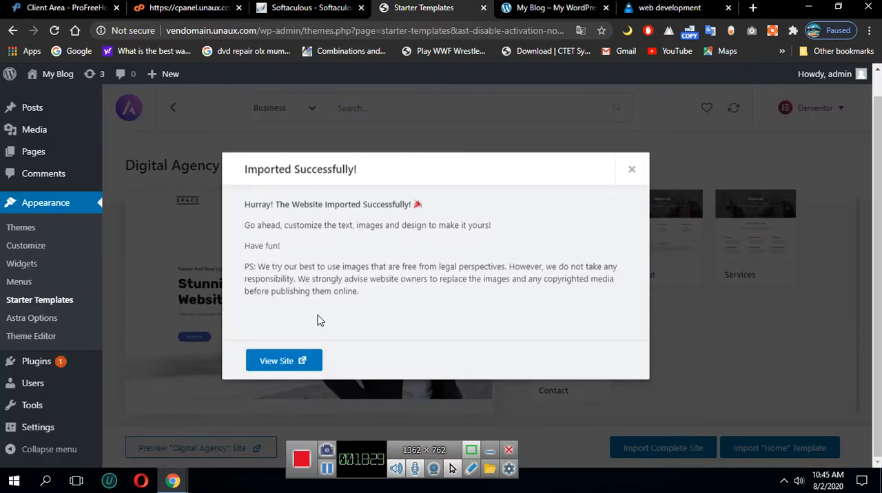
left_click(282, 365)
left_click(398, 10)
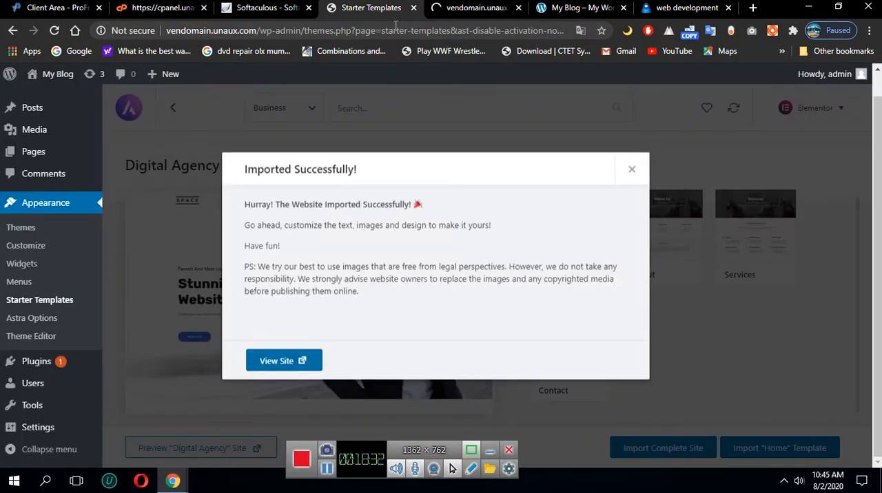
left_click(631, 173)
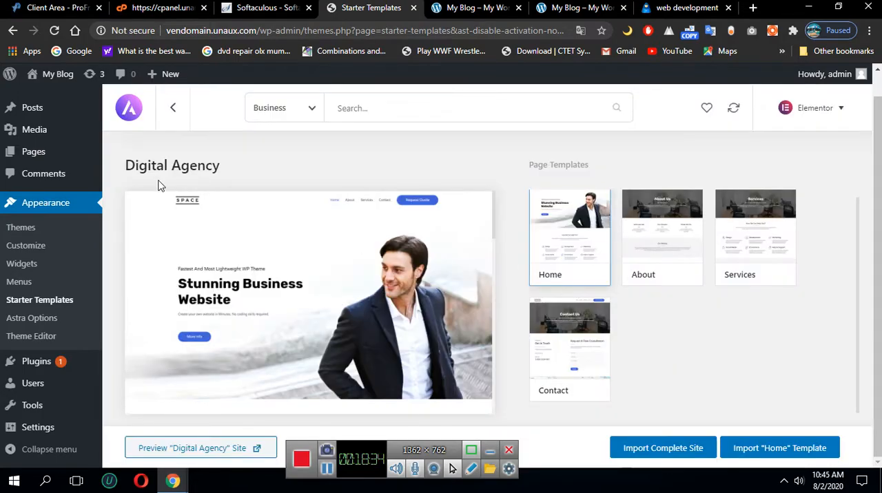
left_click(466, 8)
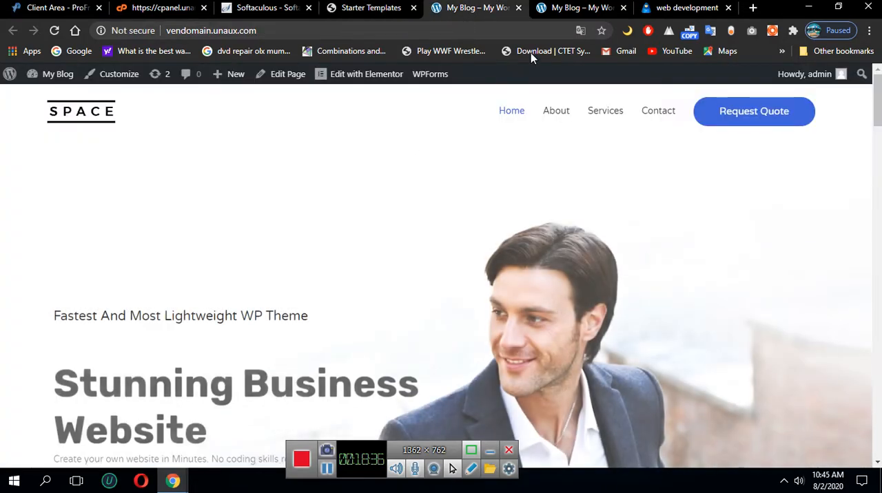
left_click(623, 8)
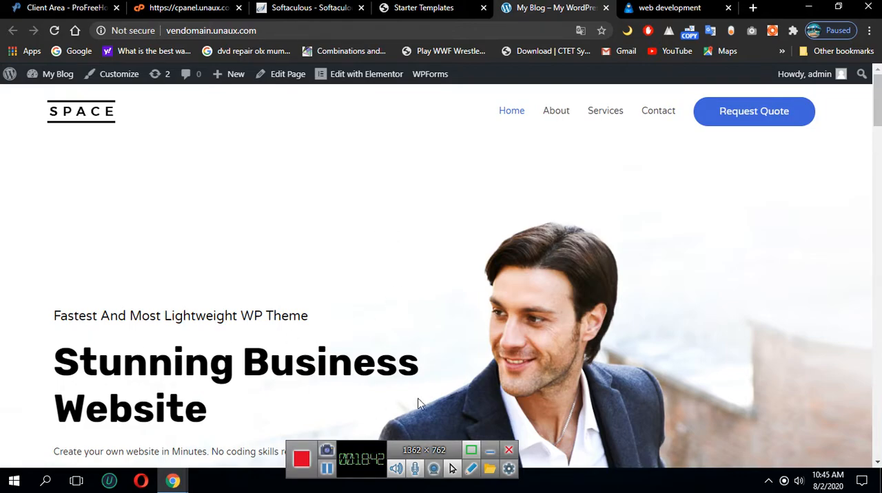
Open the site's home page for editing with Elementor
scroll(418, 403, "down", 2)
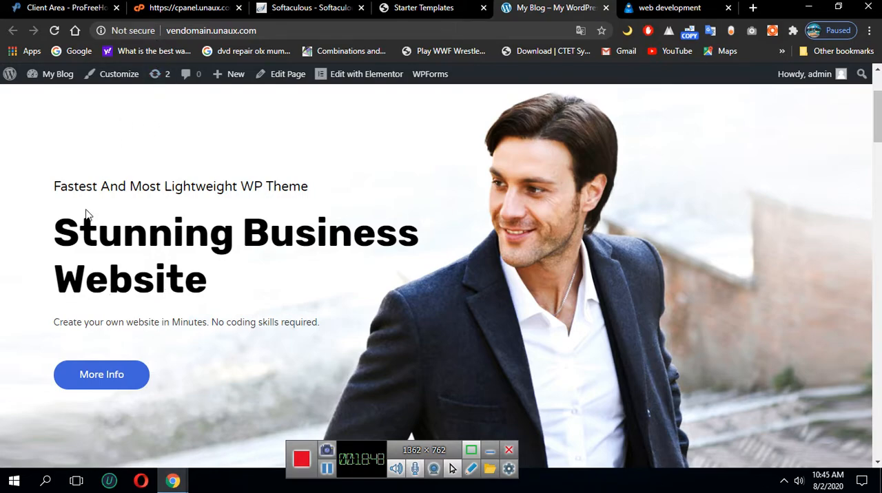
scroll(179, 190, "up", 2)
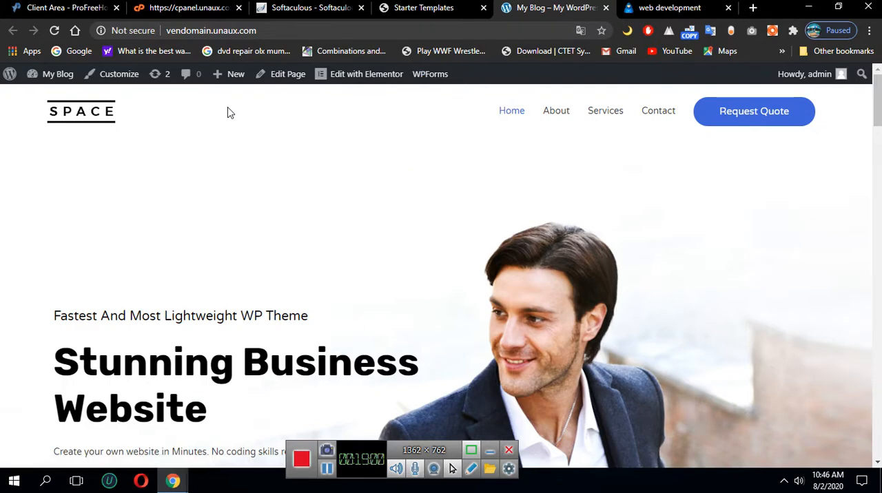
mouse_move(348, 81)
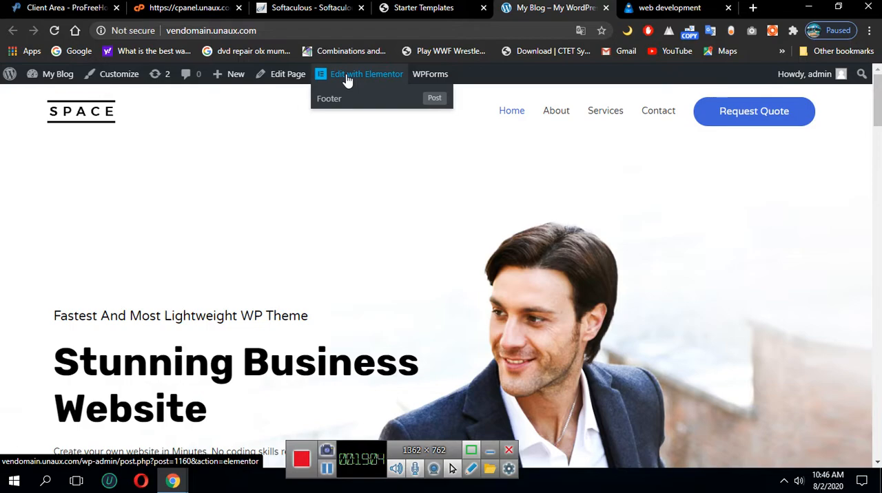
left_click(348, 80)
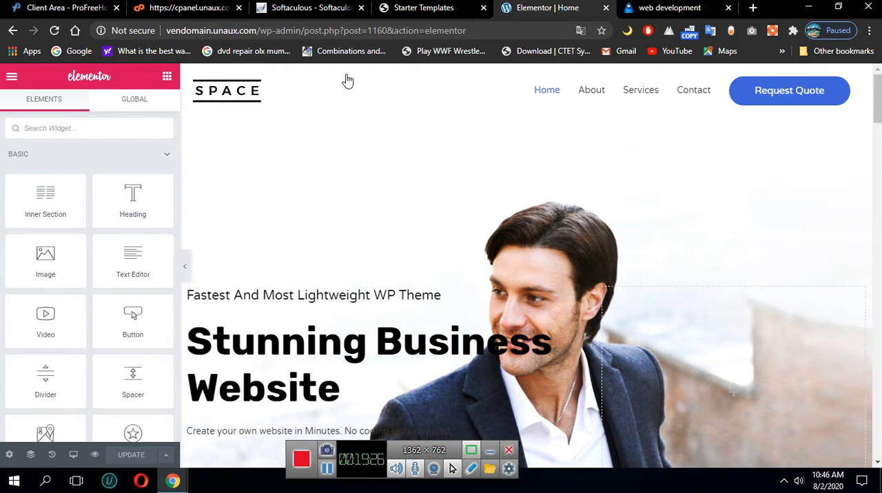
scroll(616, 235, "down", 2)
scroll(661, 234, "up", 2)
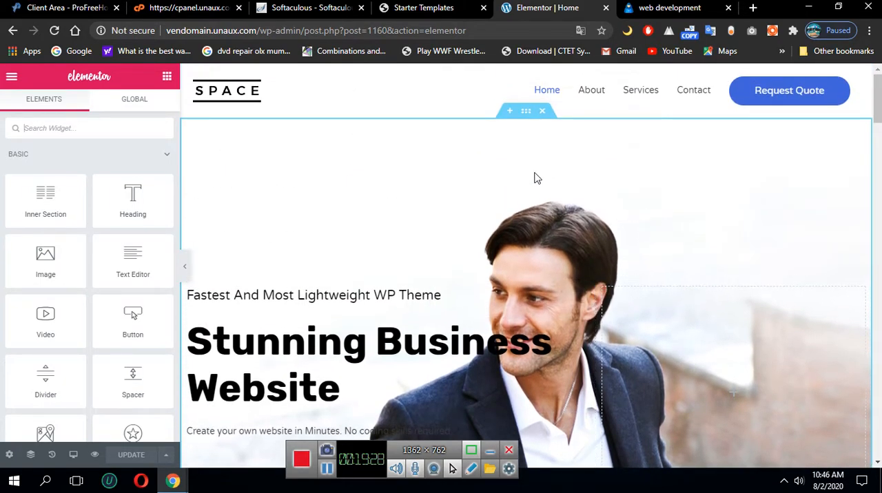
Replace the "Stunning Business Website" heading text with "Want to create A website for your Business"
scroll(537, 178, "down", 1)
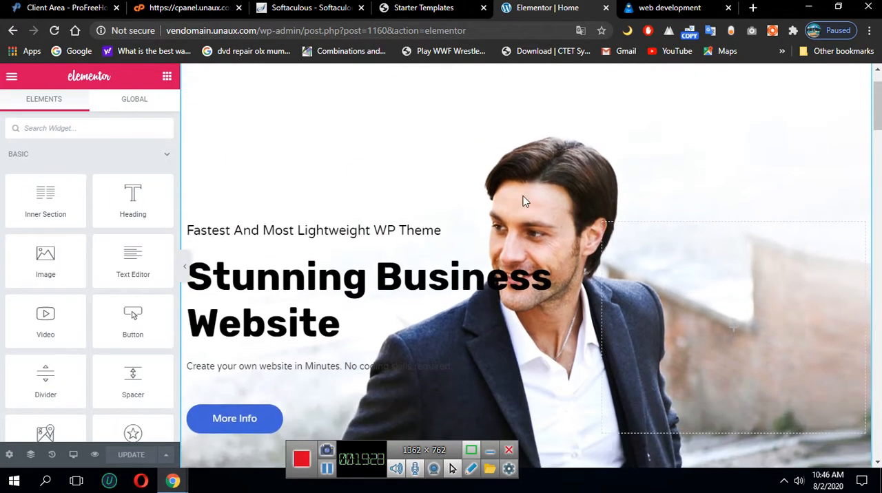
left_click(319, 278)
key("ctrl+a")
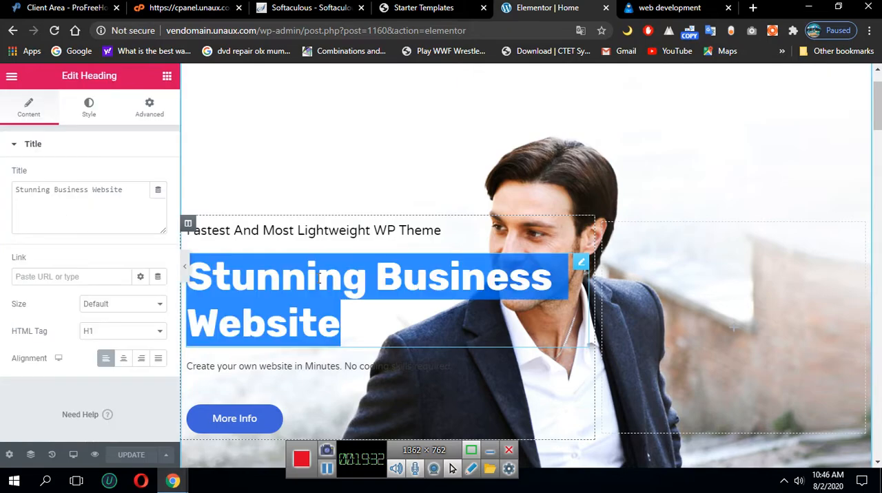
type("Create")
key("BackSpace")
key("BackSpace")
key("BackSpace")
key("BackSpace")
key("BackSpace")
key("BackSpace")
type("Wan")
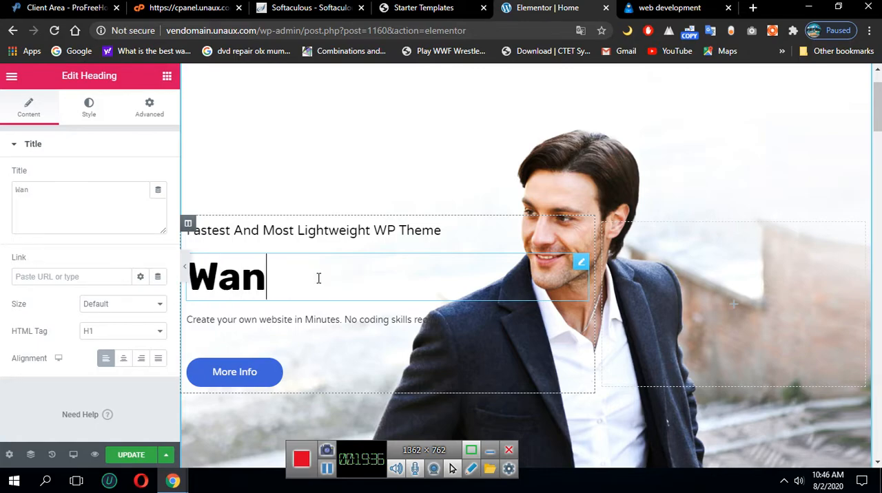
type("t to create")
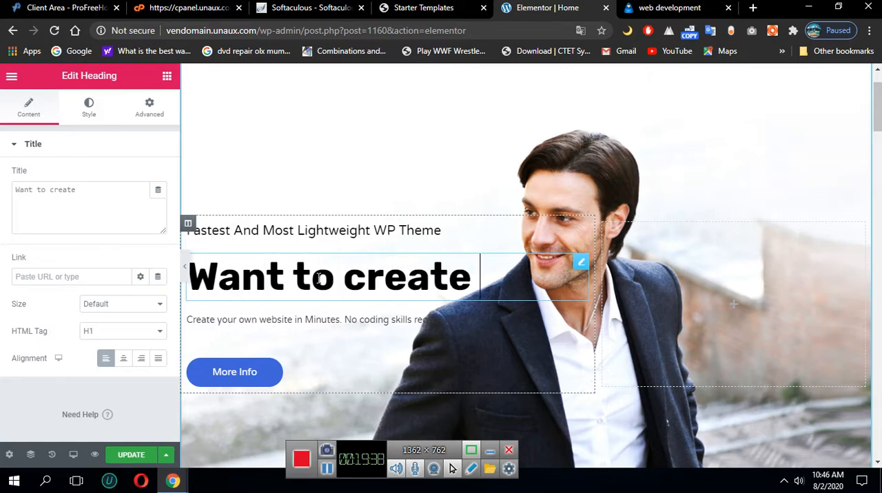
type(" A website ")
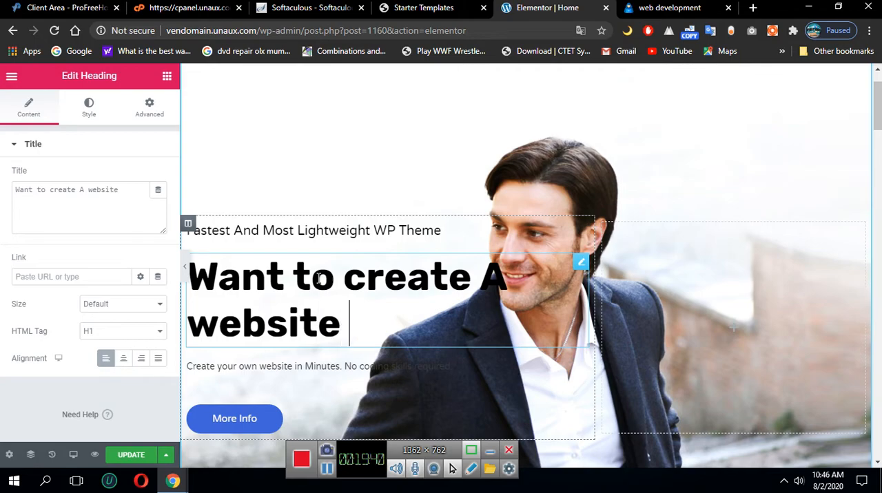
type("for your Busn")
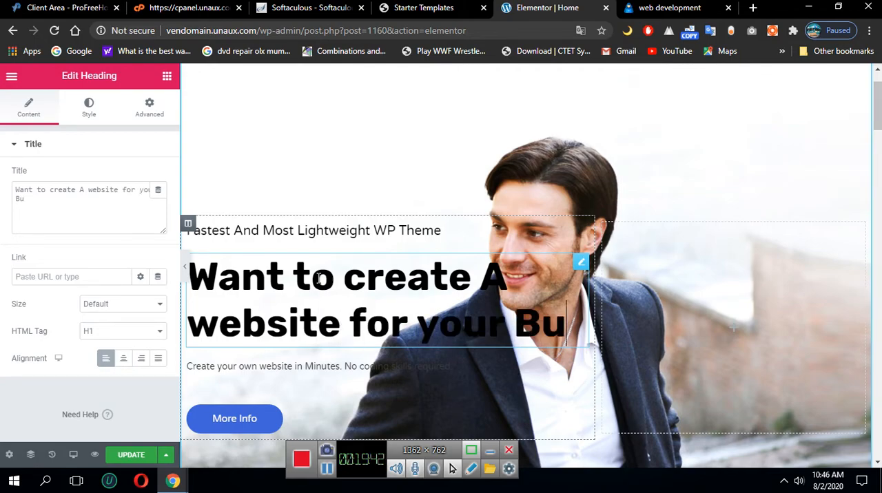
key("BackSpace")
key("BackSpace")
type("siness")
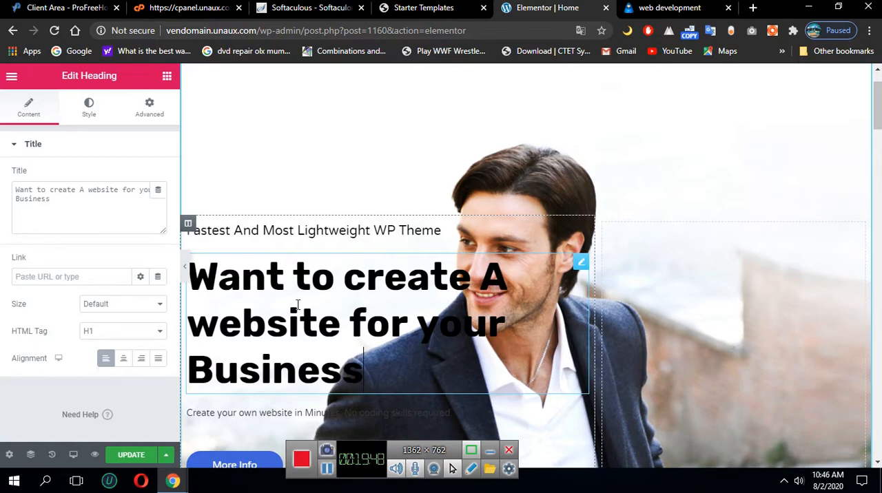
Replace the hero section's main heading text with "VenDomain"
left_click(718, 313)
scroll(481, 218, "down", 2)
scroll(498, 297, "down", 1)
scroll(498, 296, "up", 2)
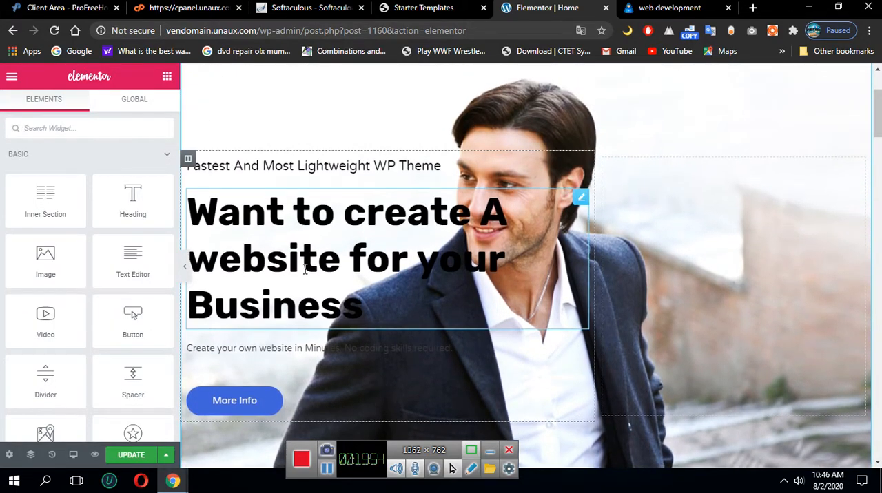
left_click(306, 268)
triple_click(307, 266)
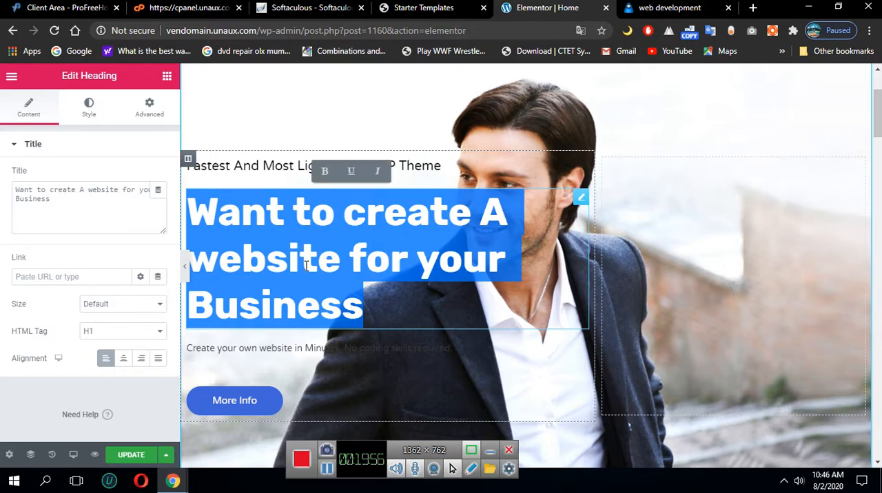
type("VenD")
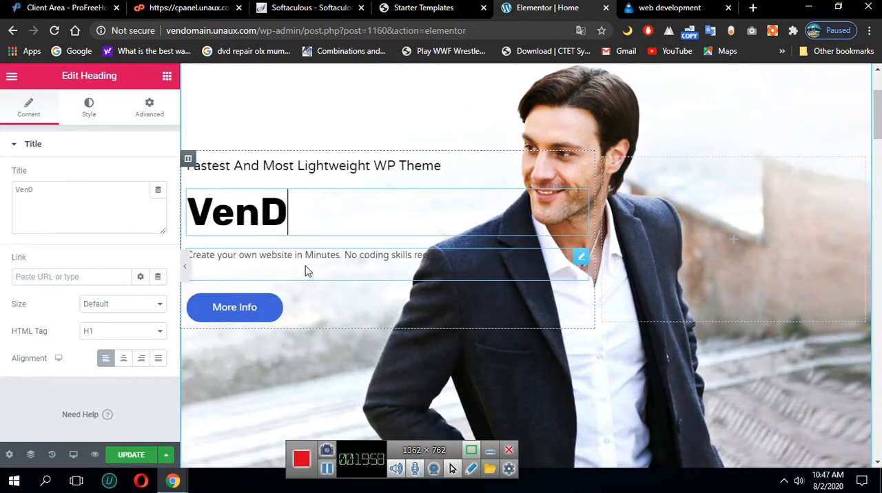
type("omain")
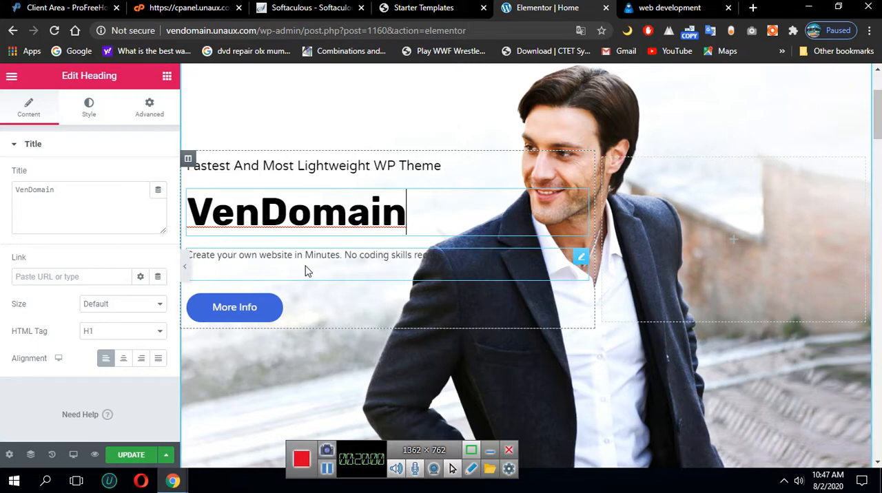
Replace the description below the hero heading with "we will create website for your in very short period"
left_click(253, 261)
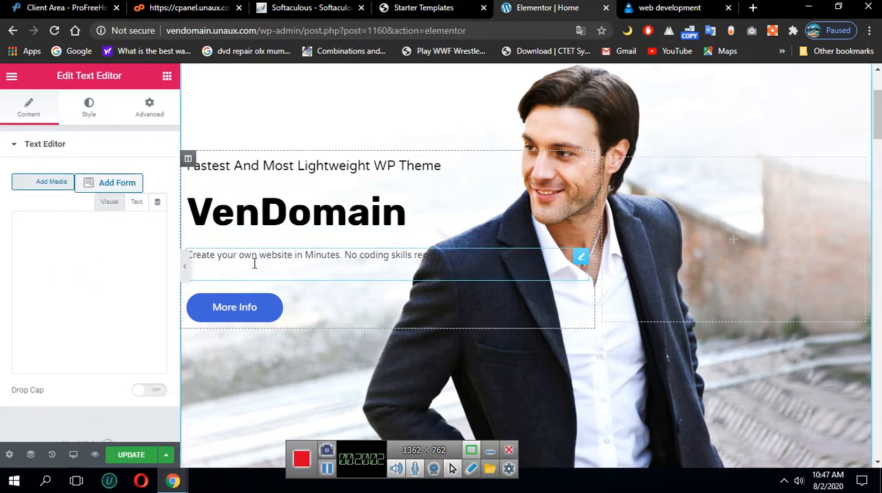
triple_click(260, 259)
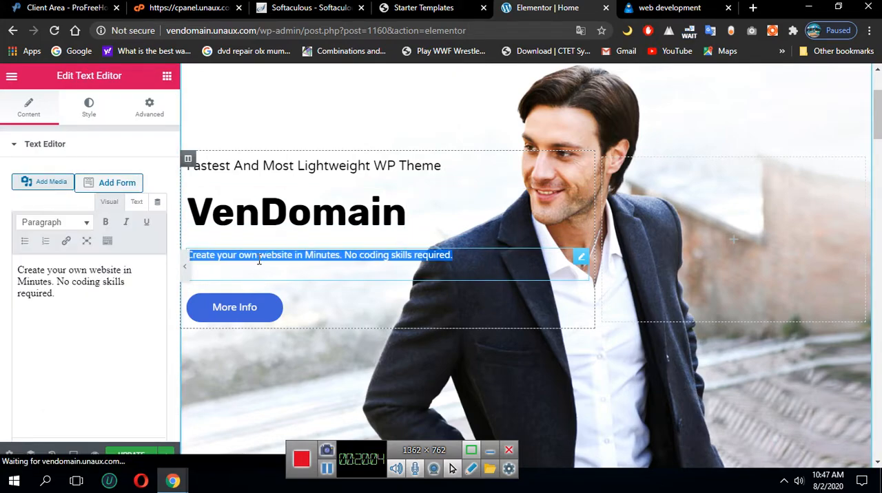
type("Create you")
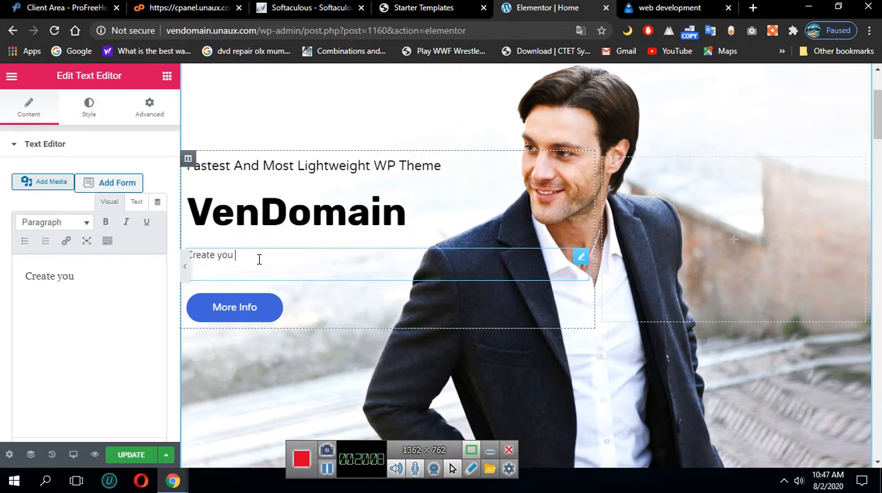
key("BackSpace")
key("BackSpace")
key("BackSpace")
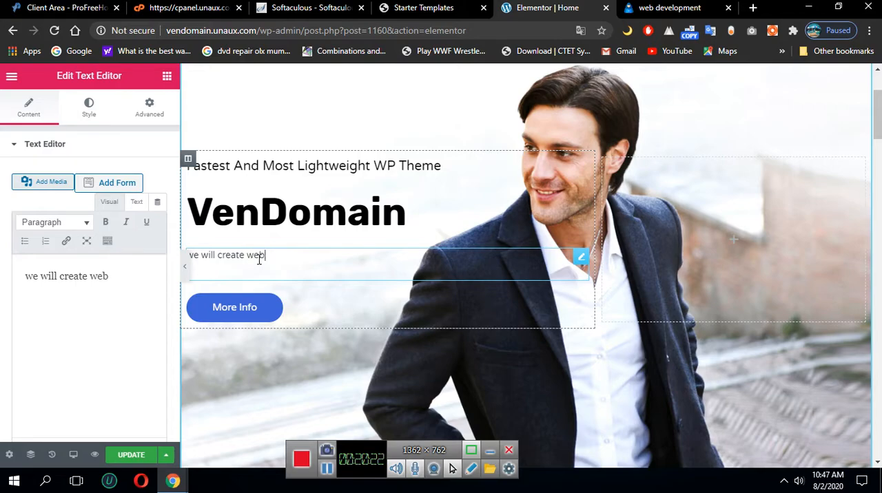
type("your in very short period")
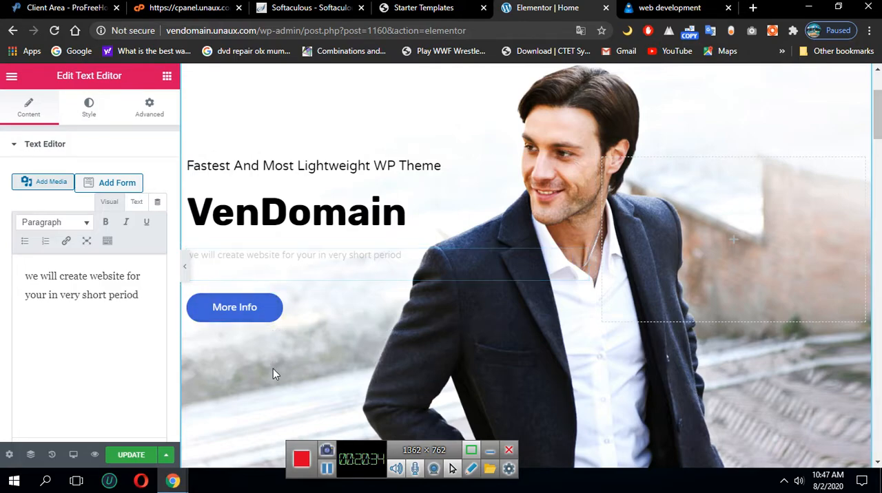
Look through the home page's editable sections, from the "How We Can Help You?" texts and services to the portfolio and client logos
scroll(274, 372, "down", 4)
scroll(325, 328, "up", 5)
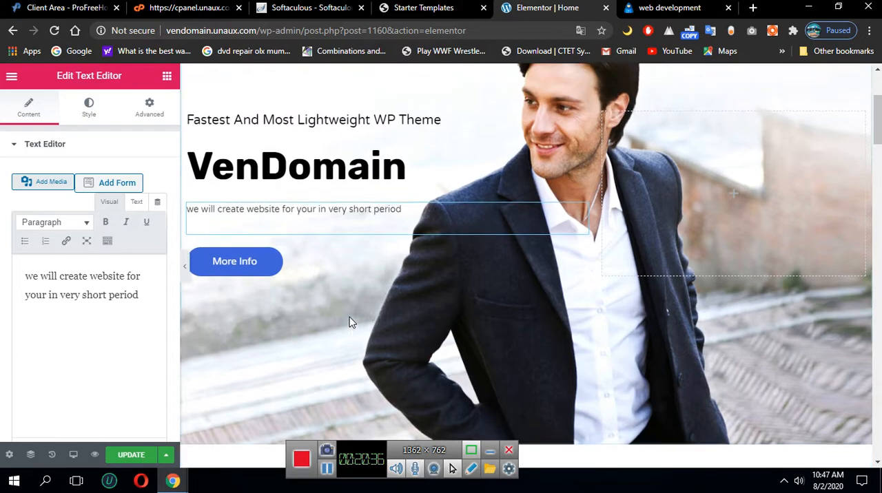
scroll(648, 273, "down", 5)
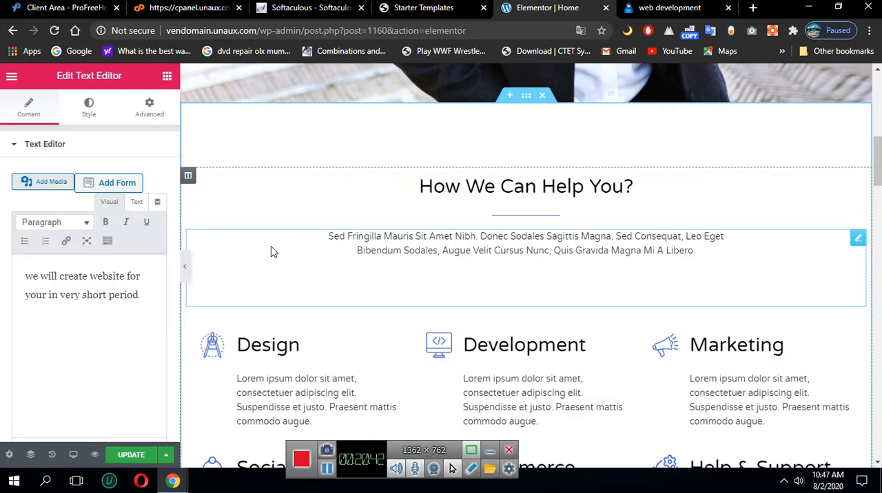
left_click(499, 193)
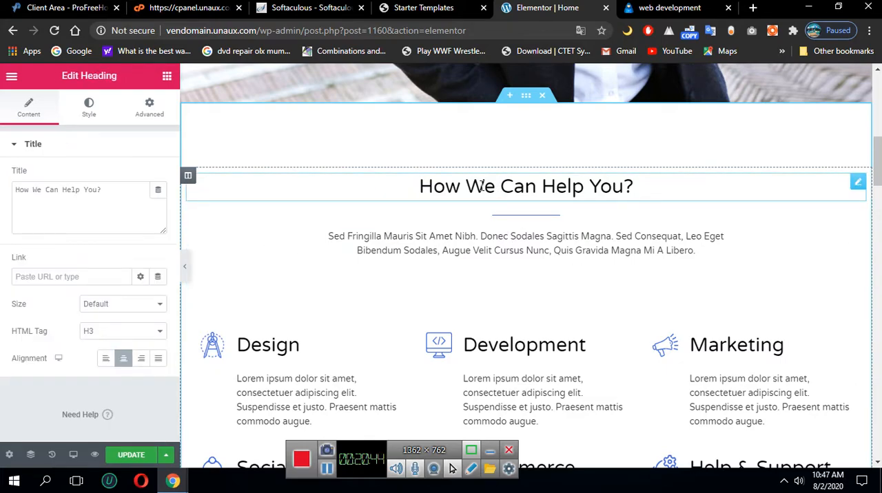
left_click(502, 247)
scroll(503, 310, "down", 5)
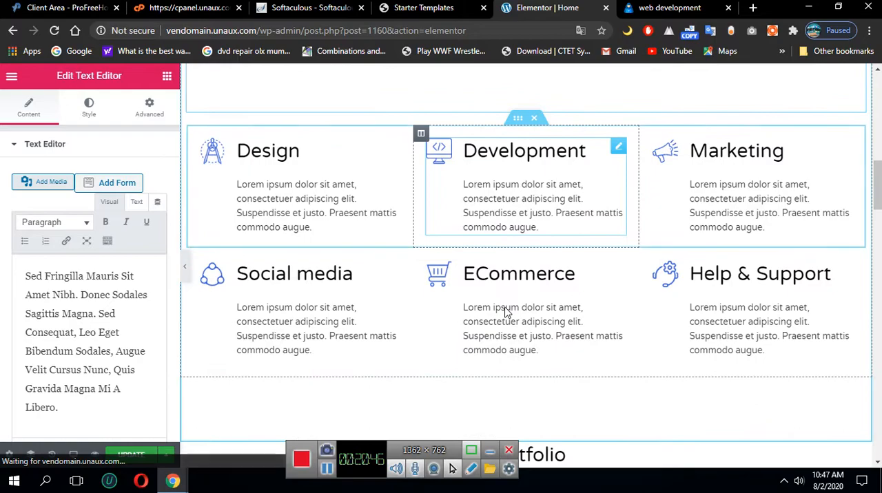
scroll(496, 336, "down", 6)
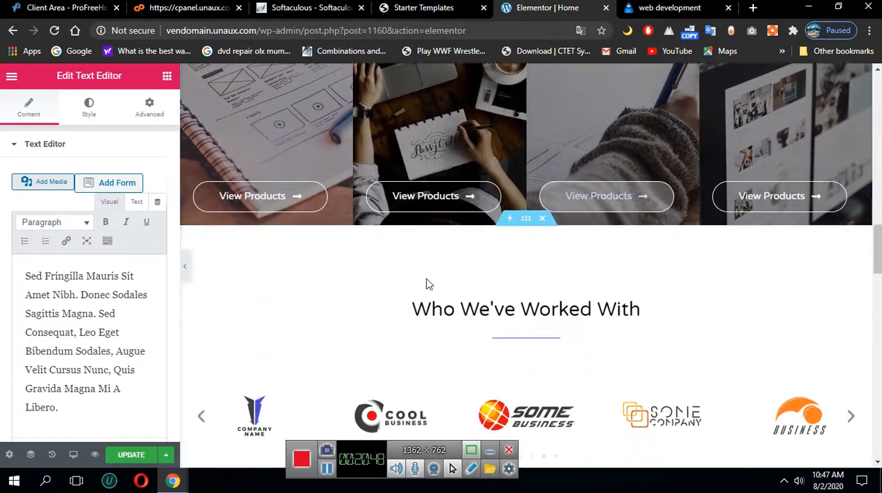
scroll(457, 308, "up", 4)
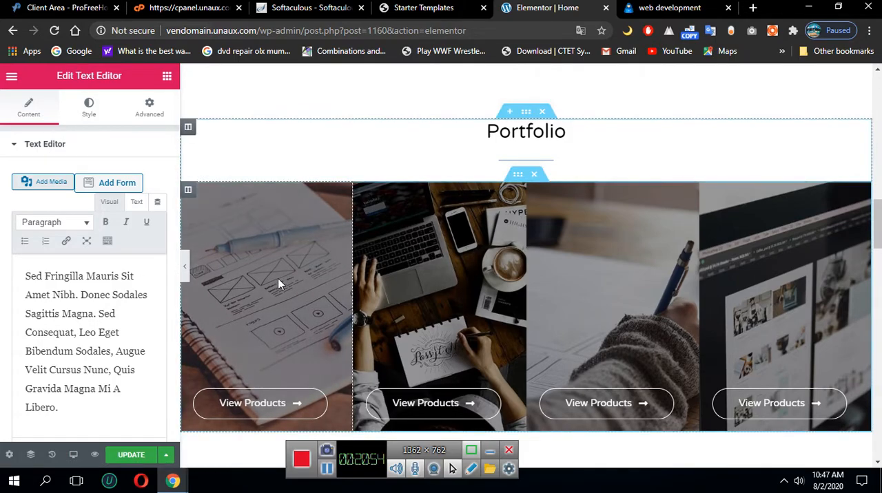
scroll(340, 351, "down", 3)
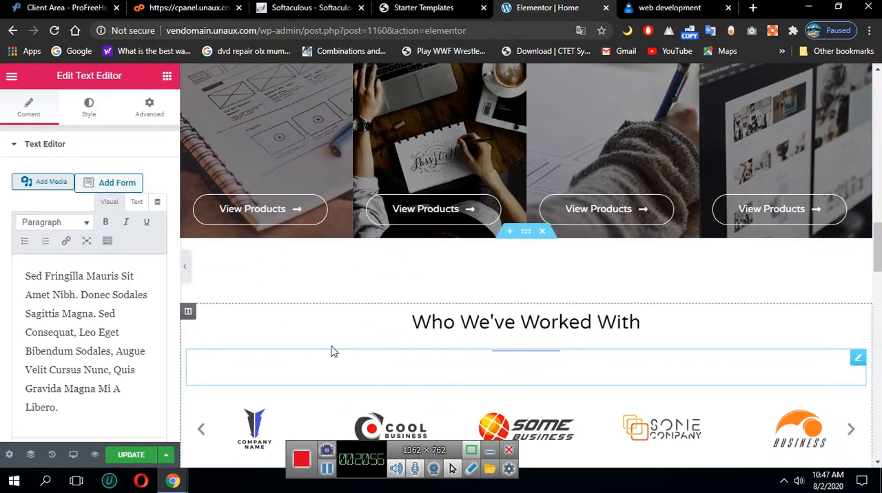
scroll(372, 276, "down", 3)
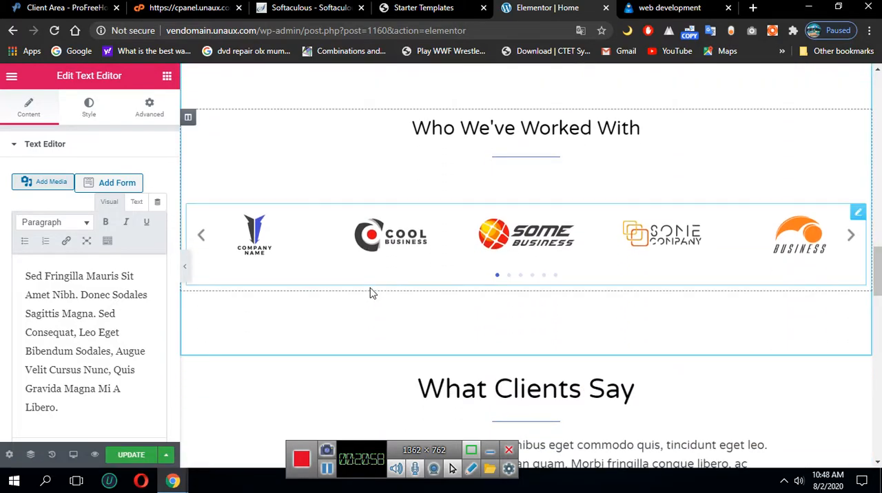
scroll(370, 294, "up", 8)
scroll(344, 210, "down", 4)
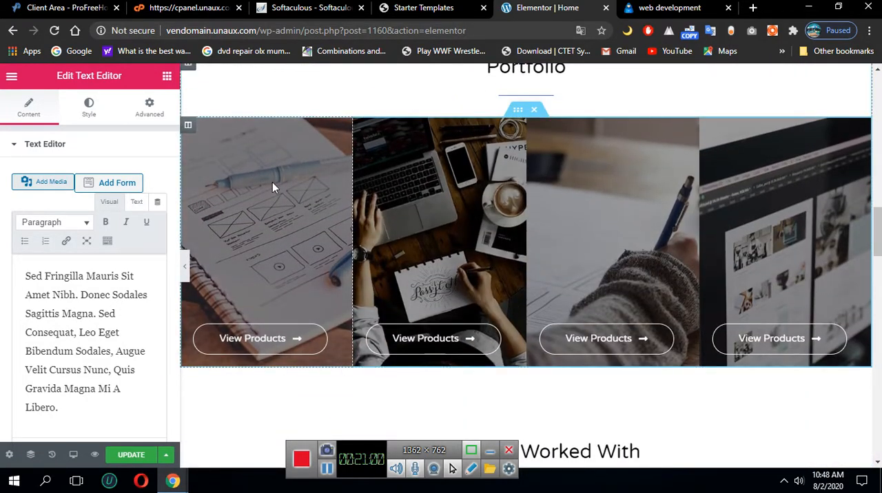
Open the portfolio's second column, with the laptop and coffee picture, for editing
left_click(517, 118)
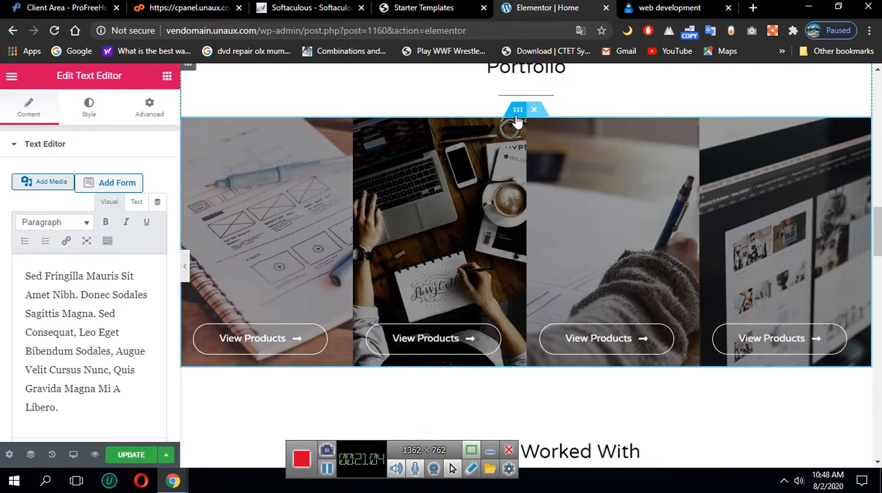
left_click(551, 208)
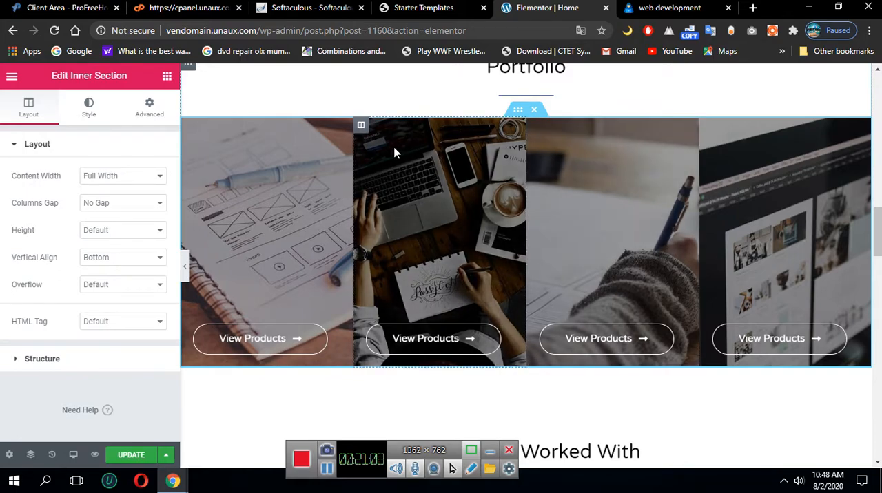
right_click(395, 153)
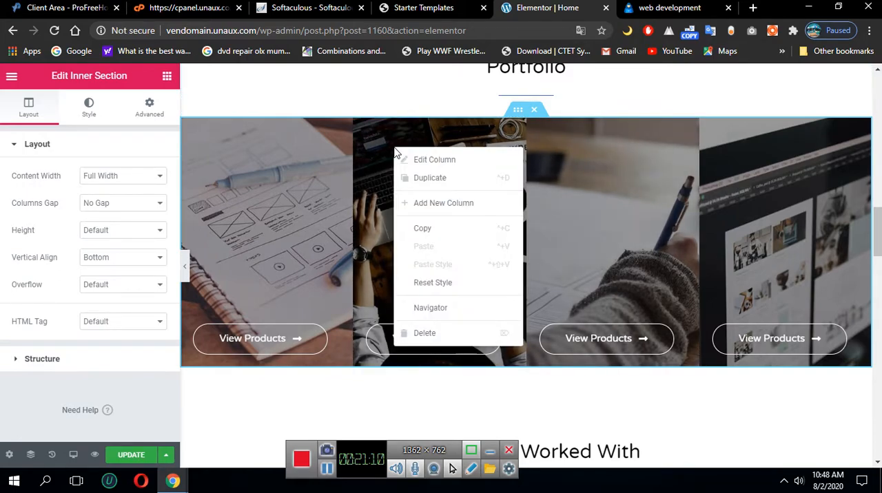
right_click(396, 153)
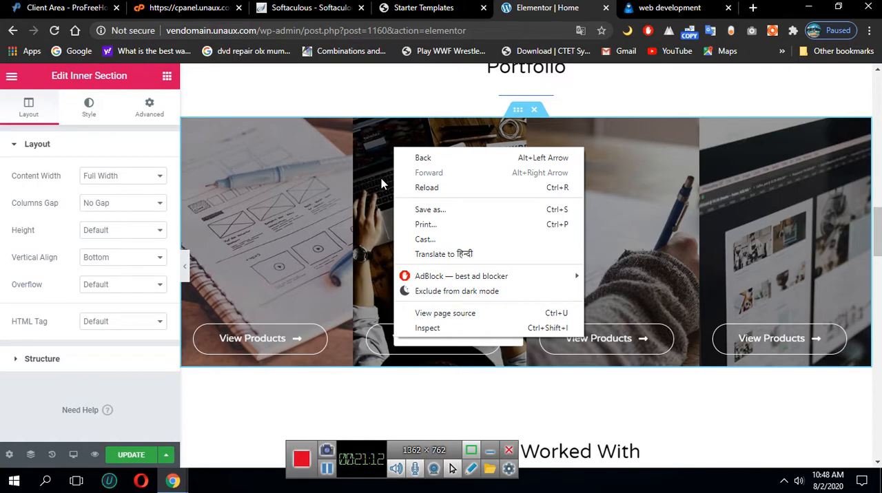
left_click(382, 181)
right_click(396, 233)
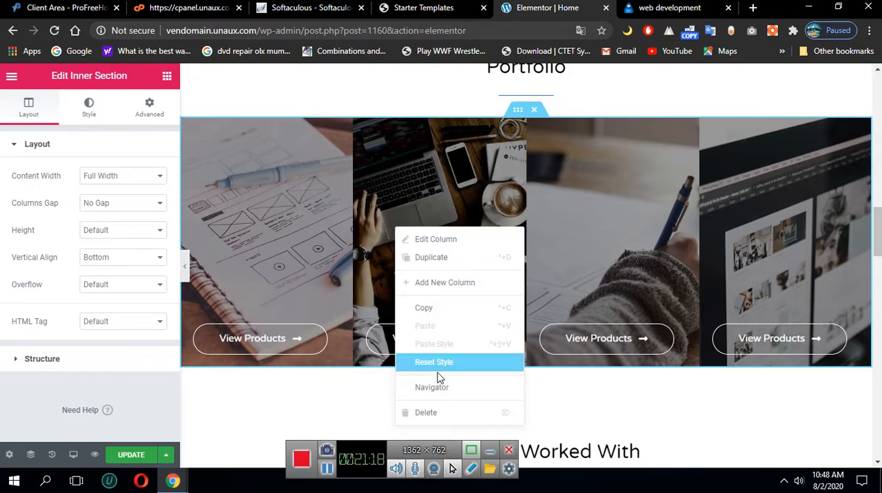
left_click(434, 245)
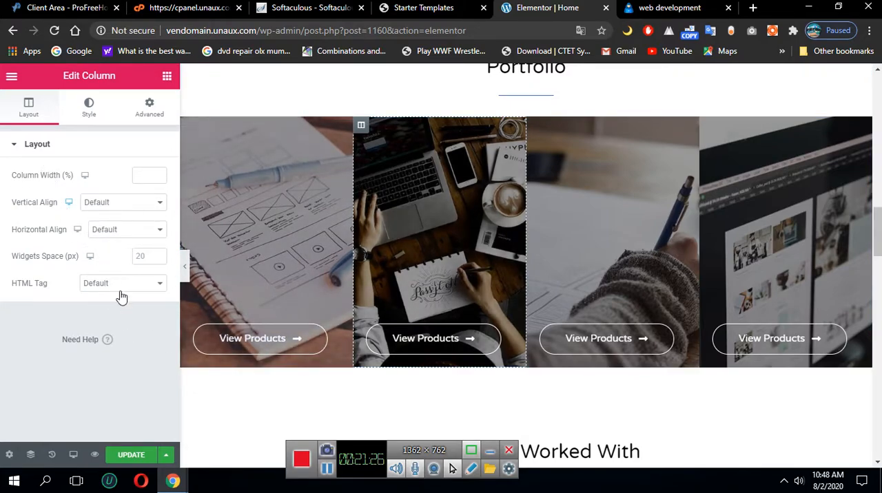
Review the portfolio column's advanced spacing settings and bring up its background style settings
left_click(147, 112)
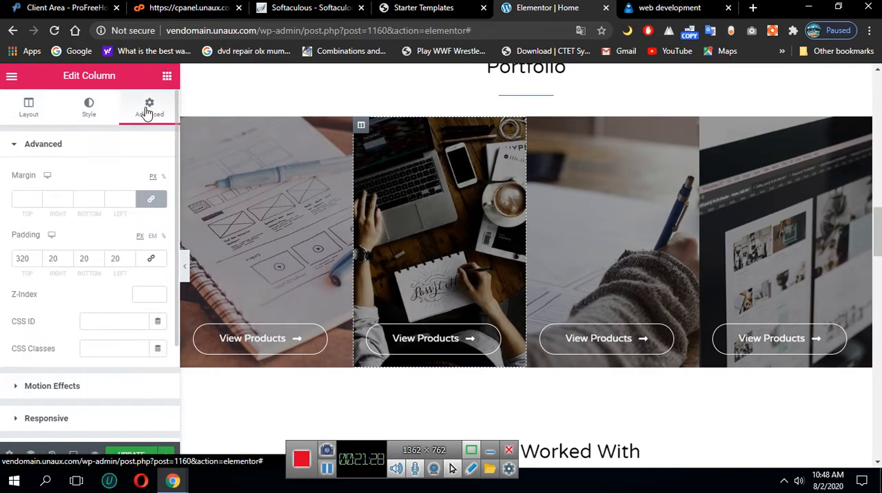
scroll(128, 206, "down", 2)
scroll(128, 290, "up", 2)
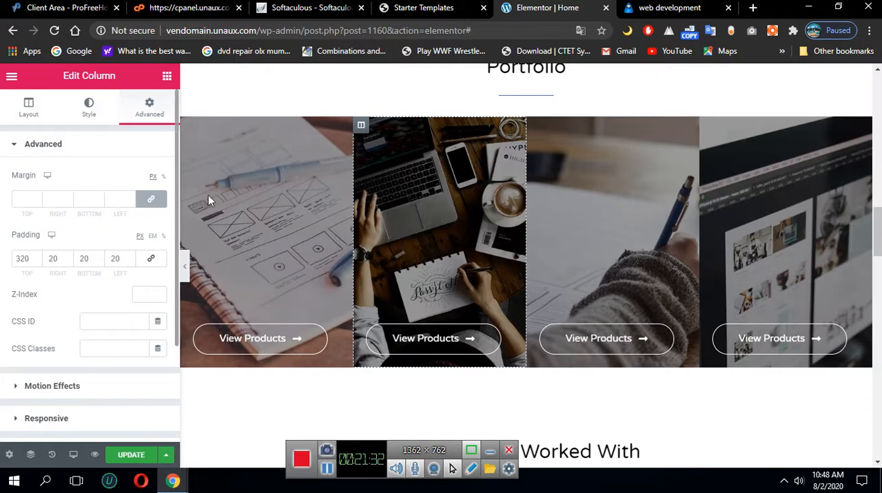
left_click(89, 107)
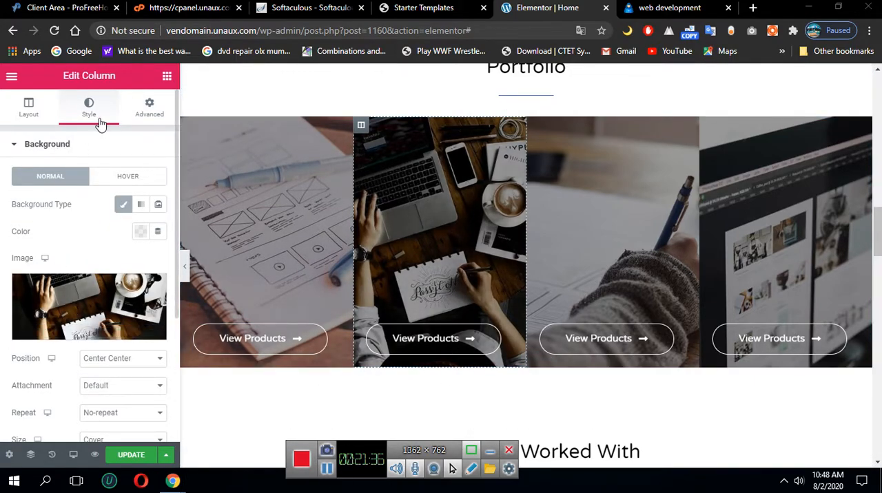
Check the upload, Media Library and Pixabay sources for the column's background image, and close the image picker without inserting anything
mouse_move(107, 312)
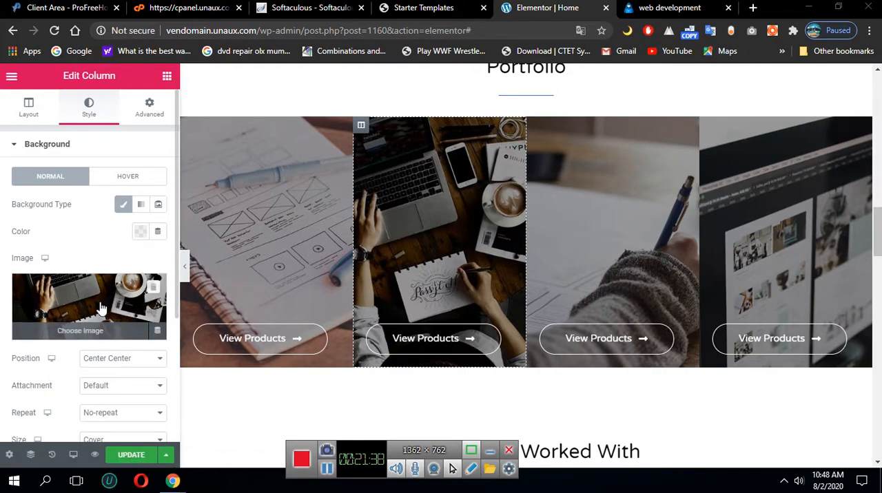
left_click(81, 335)
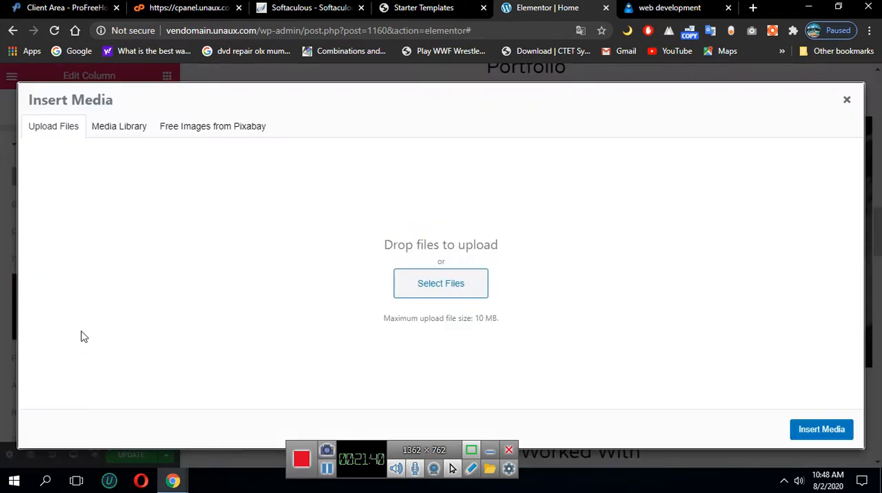
left_click(114, 128)
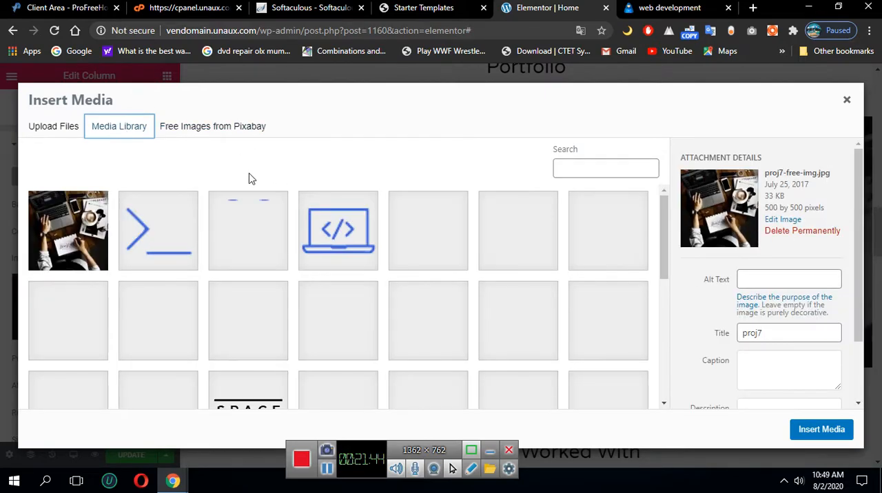
scroll(321, 179, "down", 5)
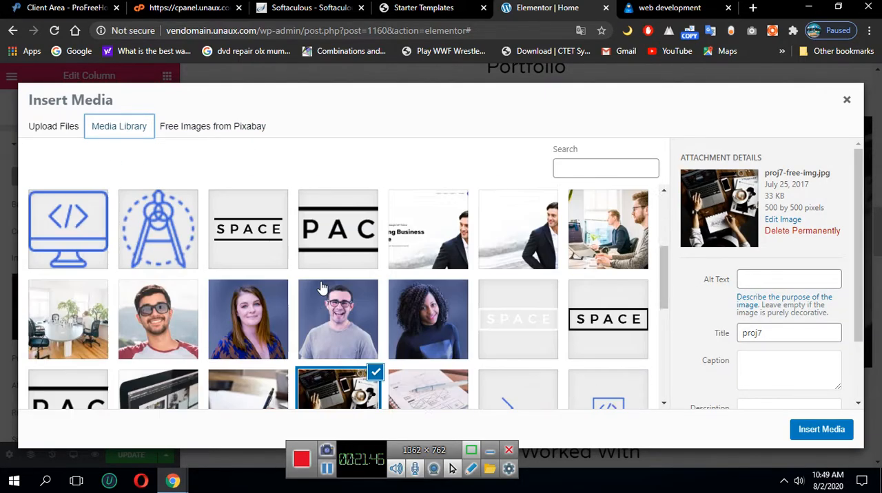
left_click(186, 127)
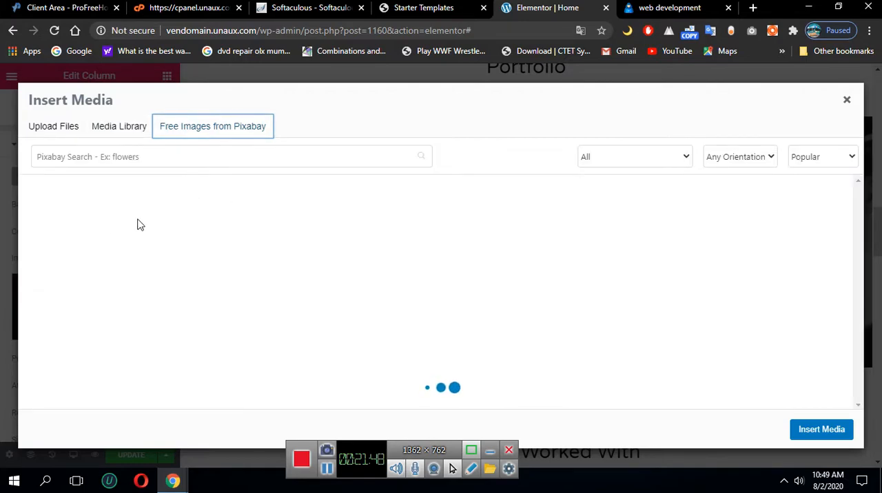
left_click(48, 126)
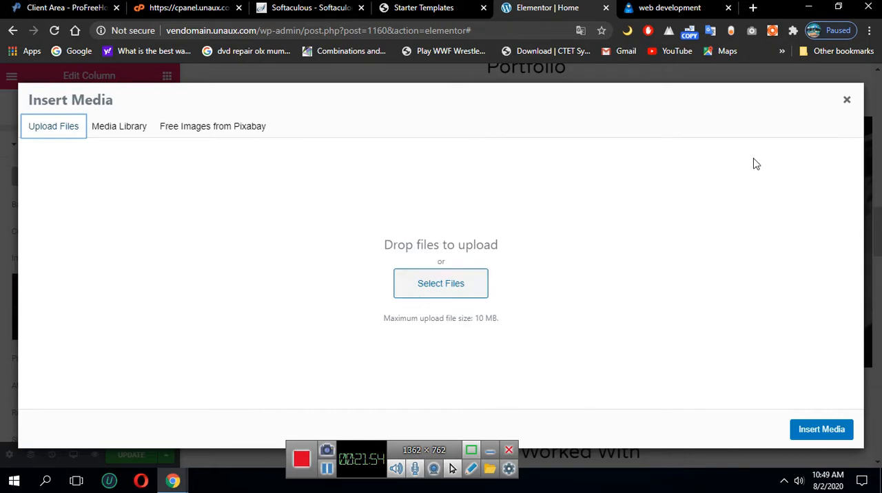
left_click(848, 101)
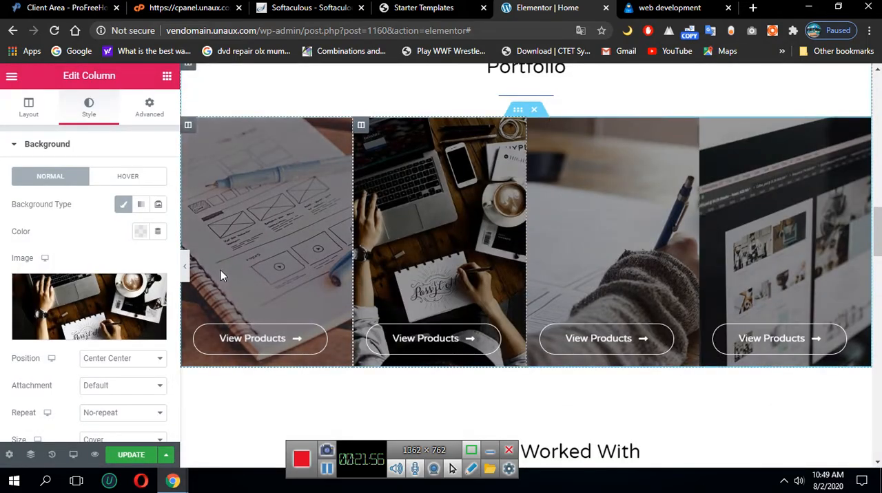
mouse_move(109, 304)
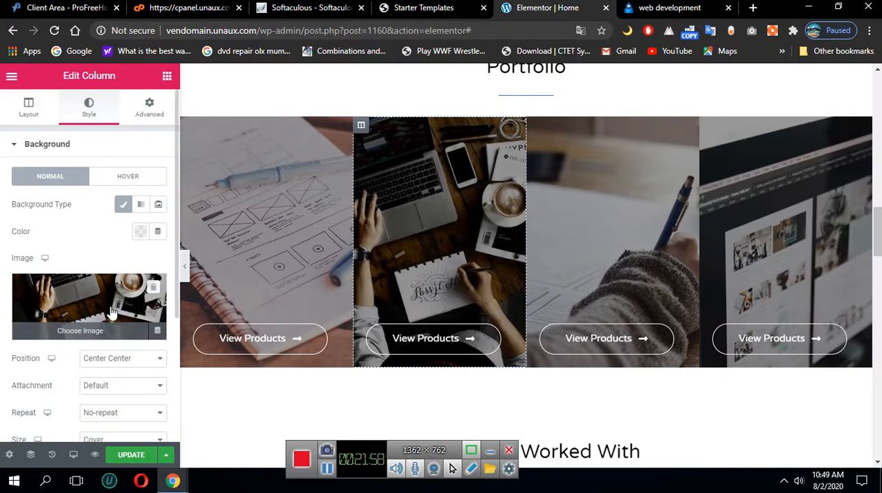
Upload profile.png from the Dashboard Icons folder in Pictures and insert it as the second portfolio column's background image
left_click(94, 307)
left_click(441, 285)
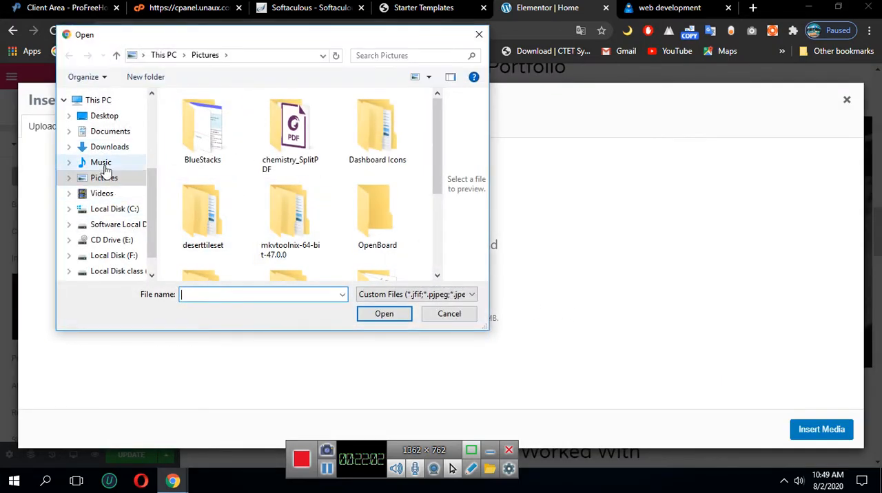
scroll(269, 190, "down", 1)
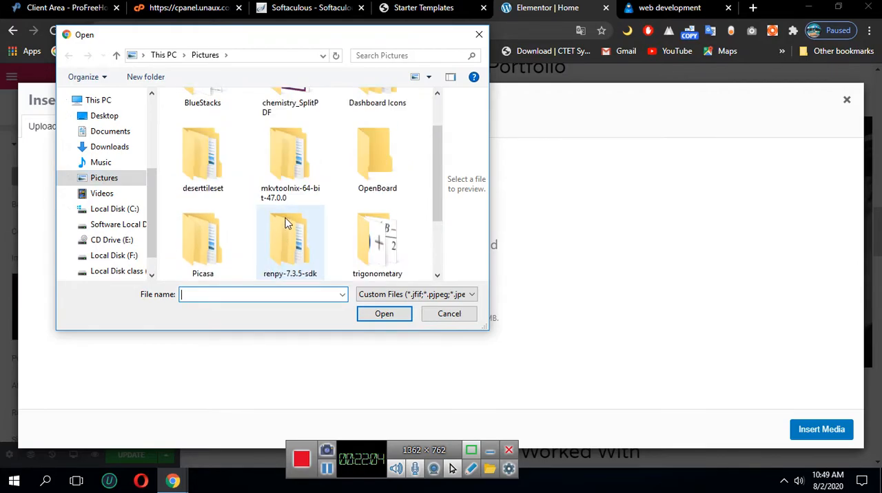
scroll(365, 234, "up", 1)
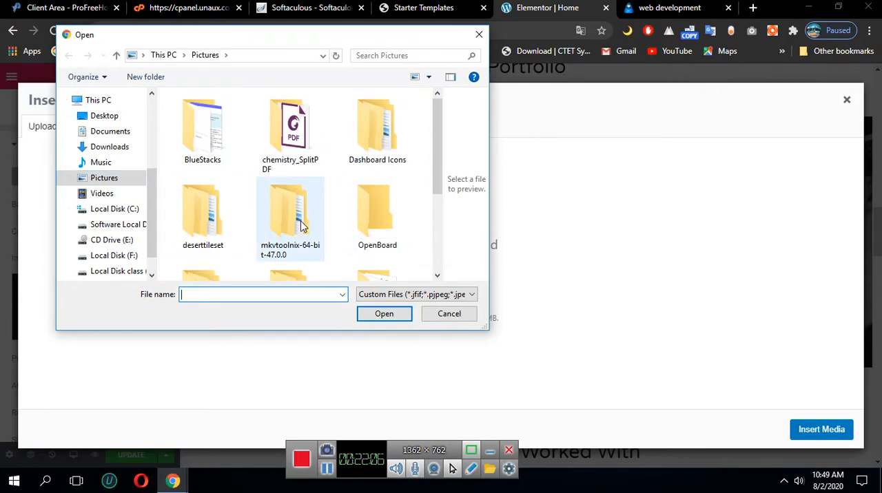
double_click(379, 148)
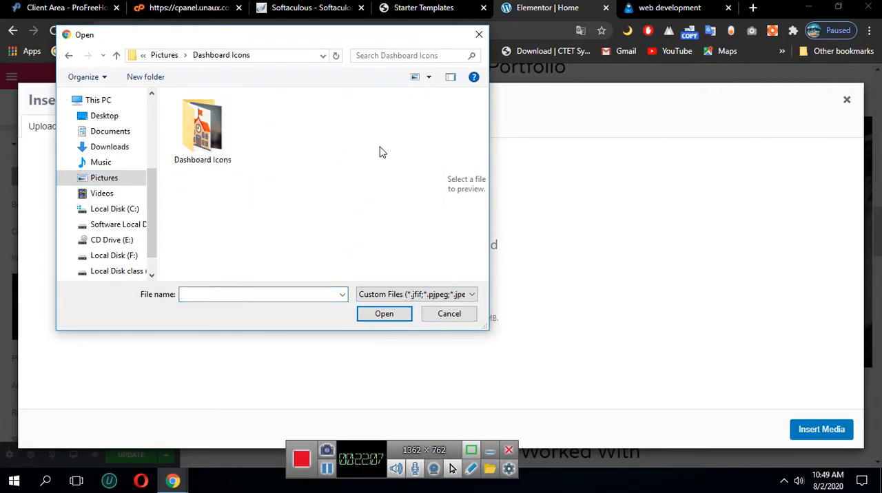
double_click(232, 160)
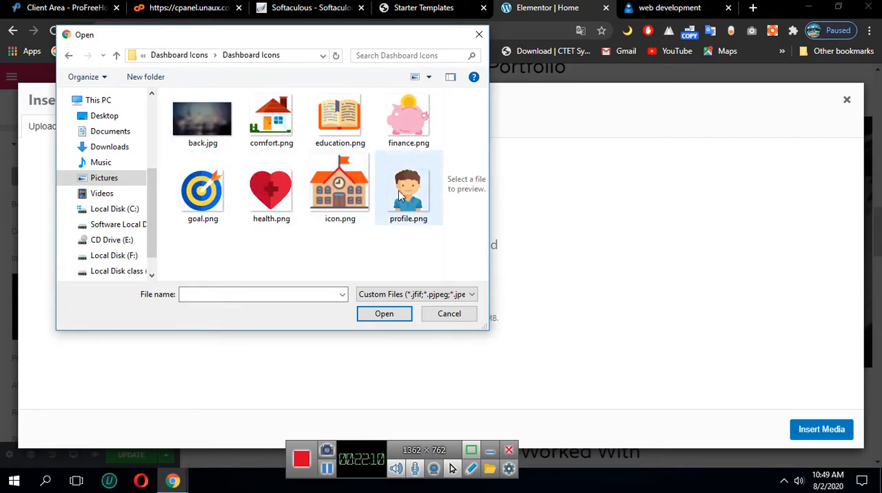
left_click(401, 196)
left_click(387, 316)
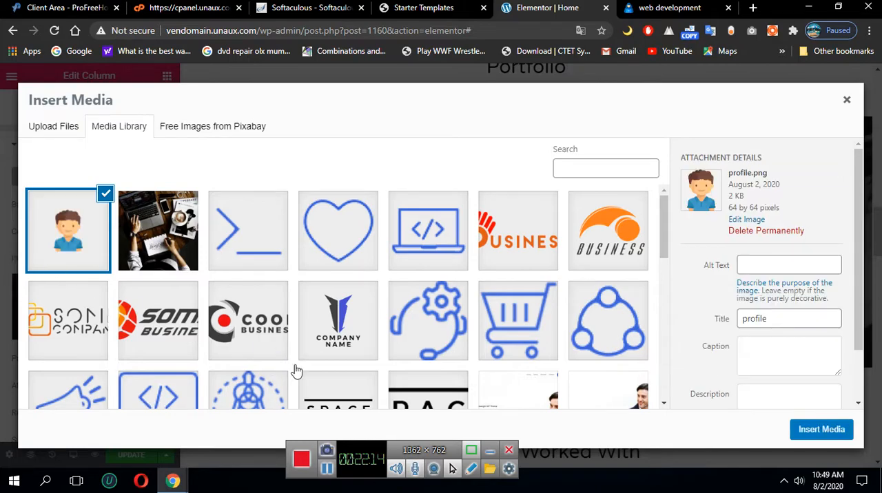
left_click(833, 434)
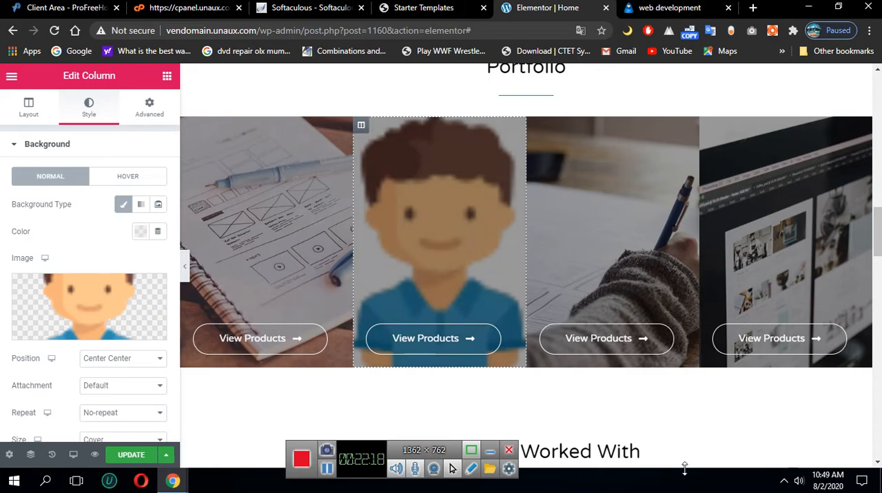
Examine the updated portfolio section and the neighbouring client logos, "How We Can Help You?" text and service blocks
scroll(686, 472, "up", 2)
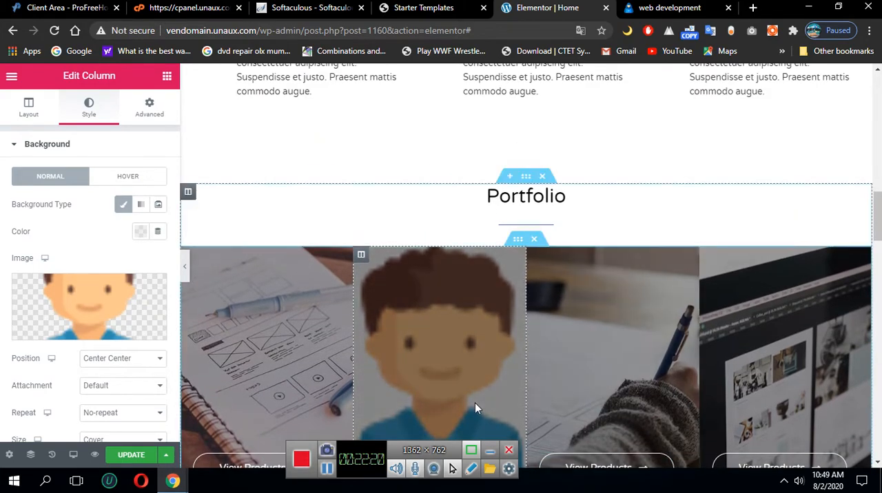
scroll(475, 407, "down", 3)
scroll(526, 348, "down", 4)
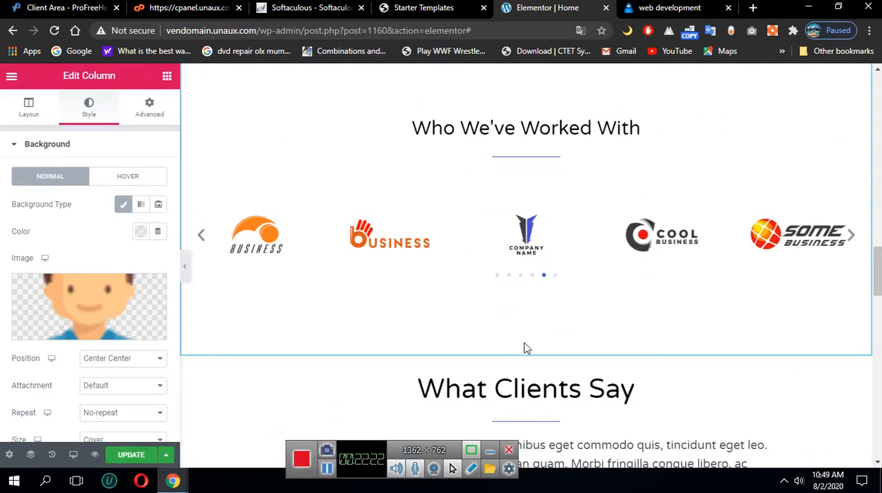
scroll(525, 349, "up", 3)
scroll(524, 348, "down", 3)
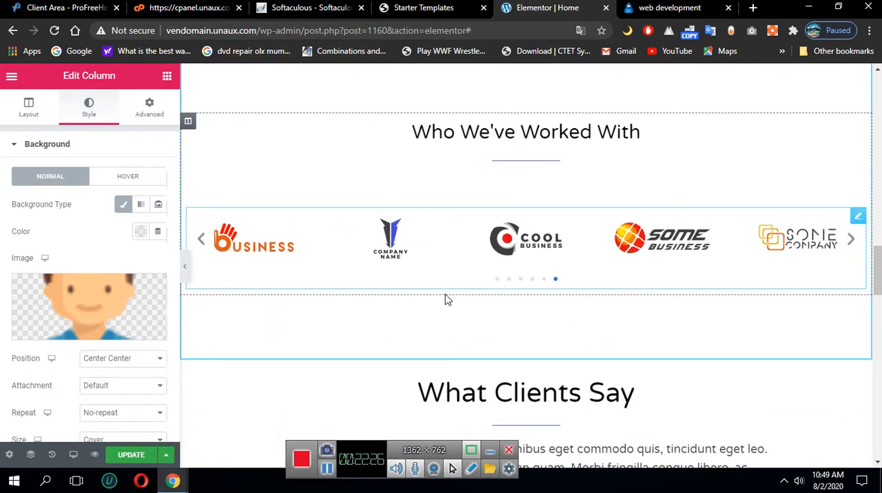
scroll(449, 296, "up", 4)
scroll(443, 304, "up", 12)
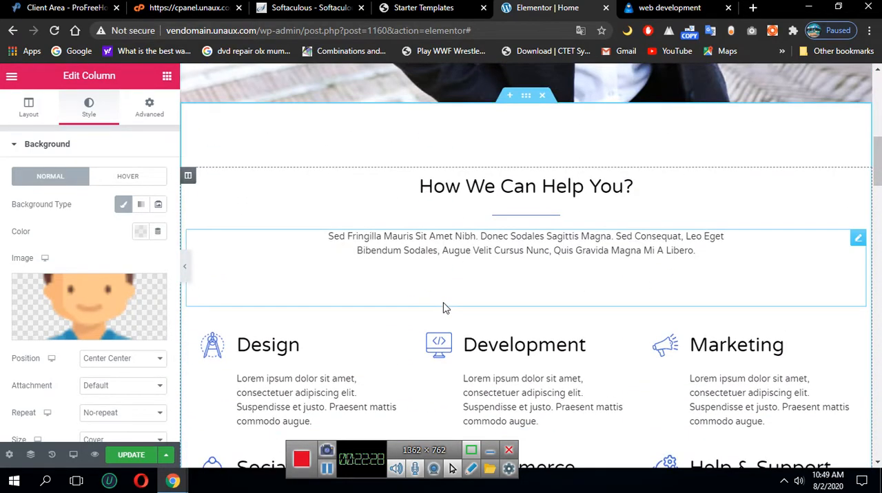
scroll(444, 308, "up", 1)
scroll(444, 307, "down", 8)
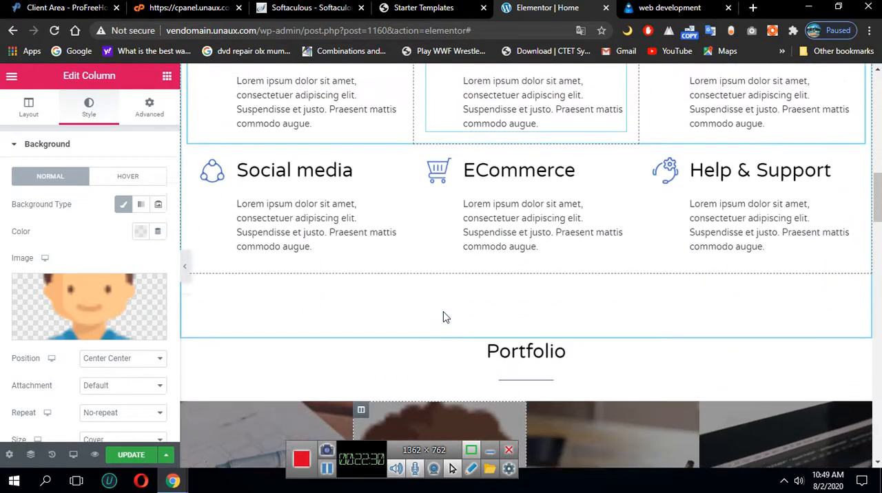
scroll(444, 313, "up", 4)
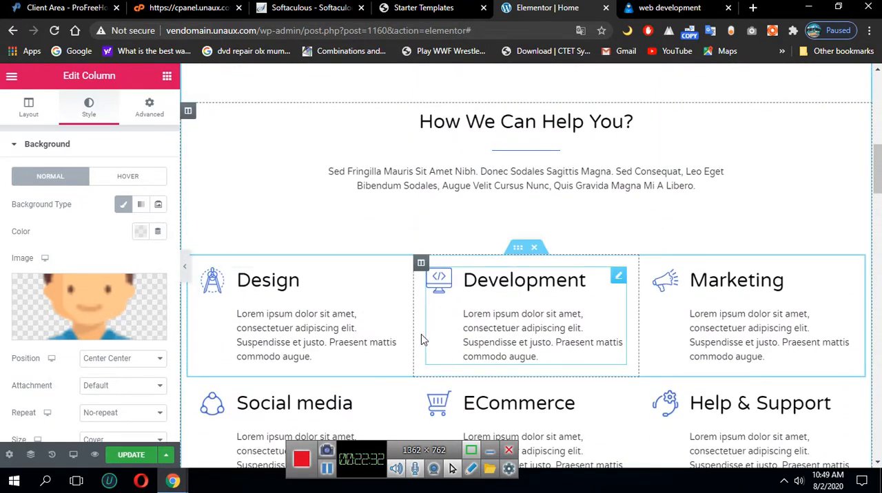
Look through the client logos, testimonial, team, project call-to-action and footer sections, ending at the home page's hero area
scroll(294, 347, "down", 4)
scroll(293, 346, "down", 9)
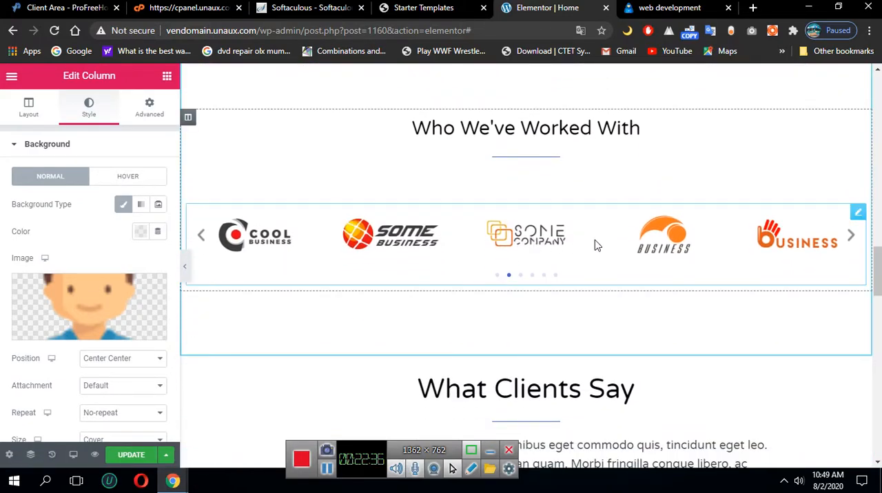
scroll(435, 262, "down", 2)
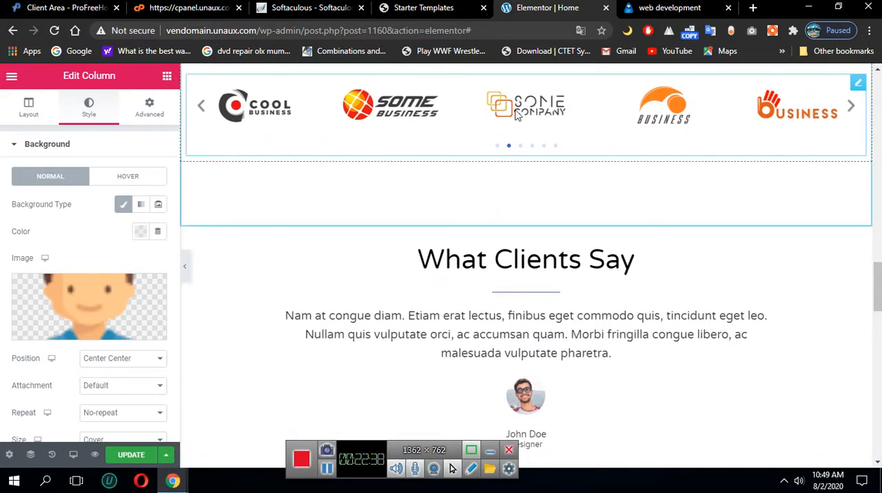
scroll(372, 169, "down", 3)
scroll(677, 258, "down", 3)
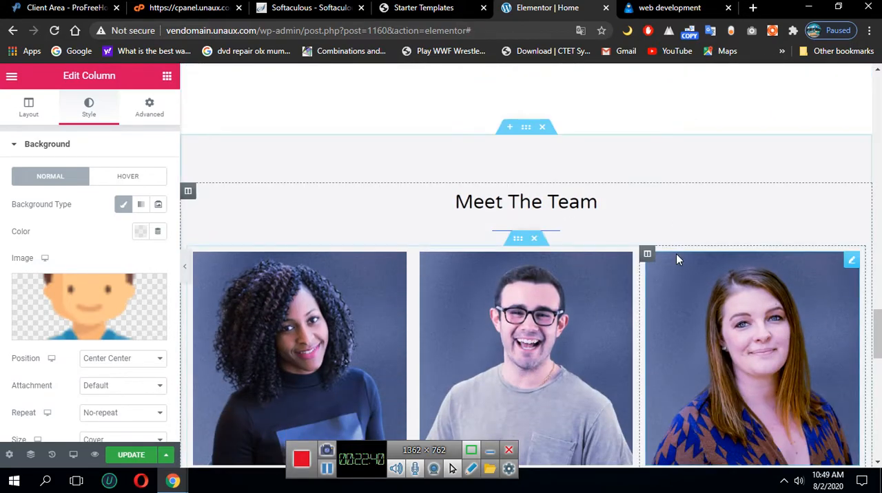
scroll(676, 258, "down", 5)
scroll(505, 324, "down", 5)
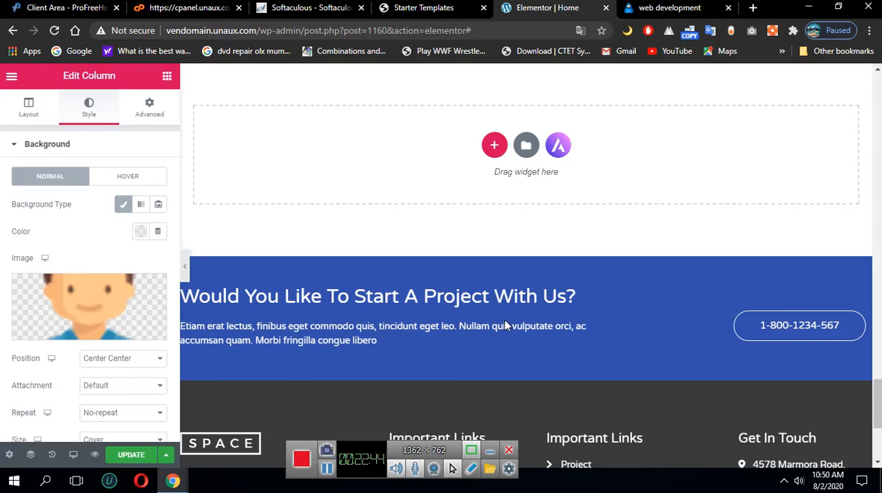
scroll(505, 320, "down", 2)
scroll(427, 306, "up", 10)
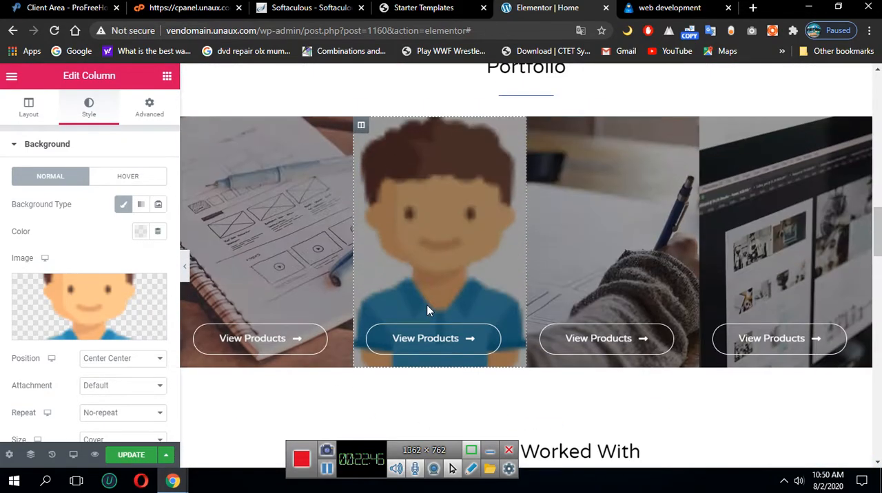
scroll(427, 308, "up", 15)
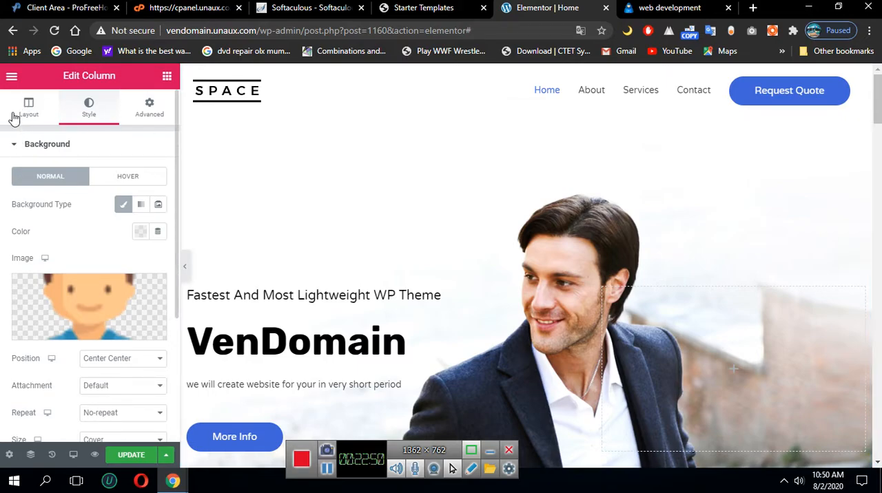
Bring up the editor's widget library and browse the available Basic and Pro elements
left_click(10, 82)
left_click(10, 82)
left_click(10, 82)
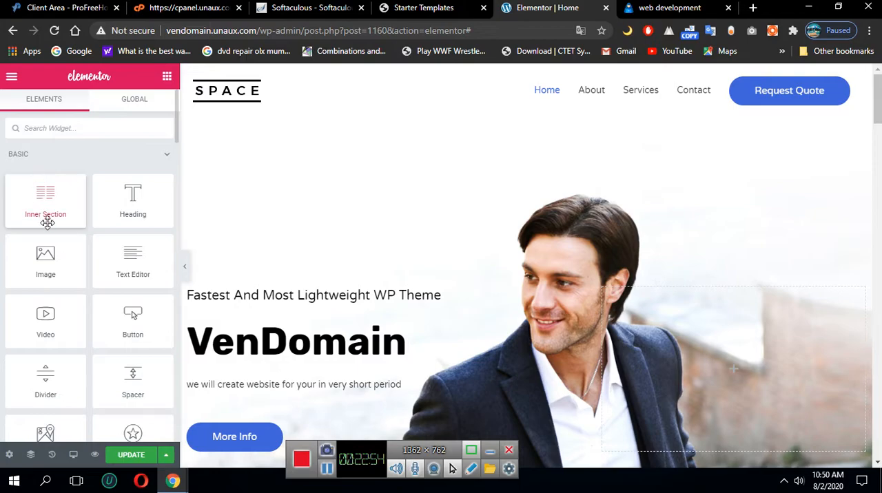
scroll(24, 150, "down", 6)
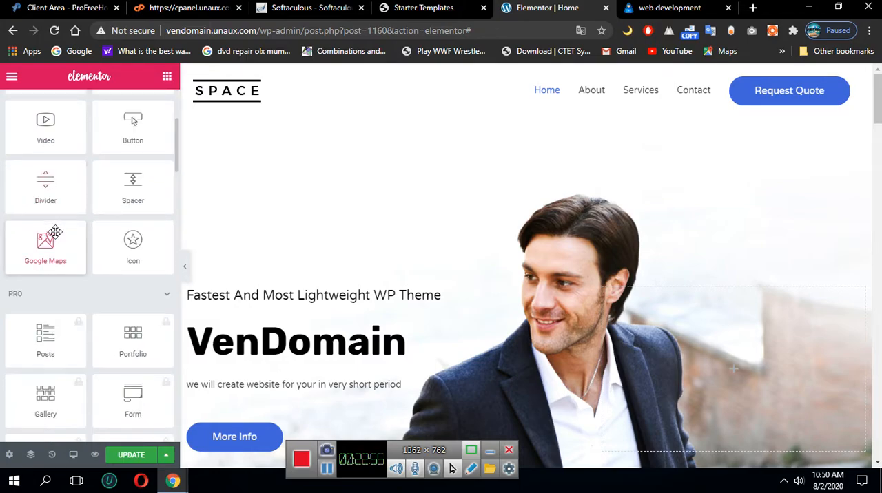
scroll(140, 258, "down", 2)
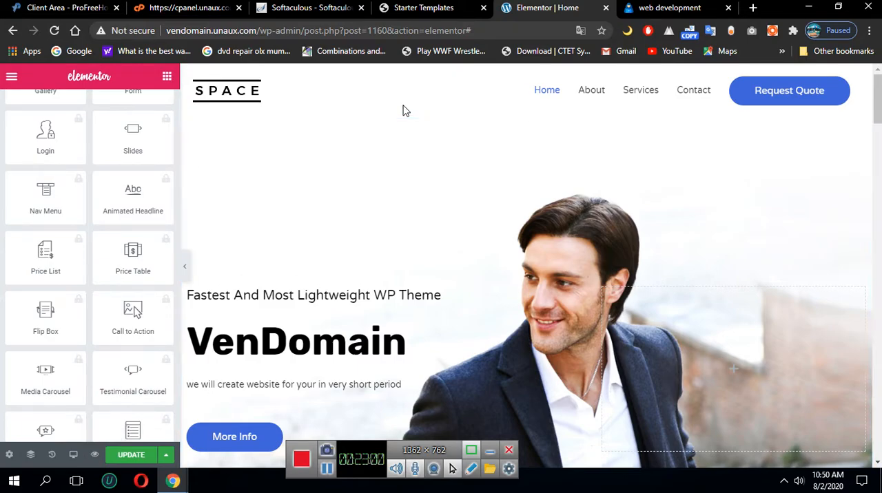
scroll(159, 190, "up", 10)
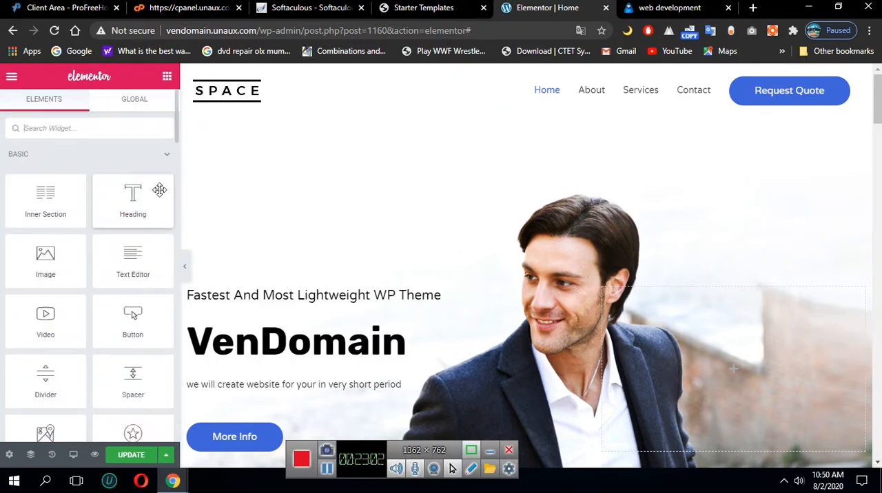
left_click(10, 37)
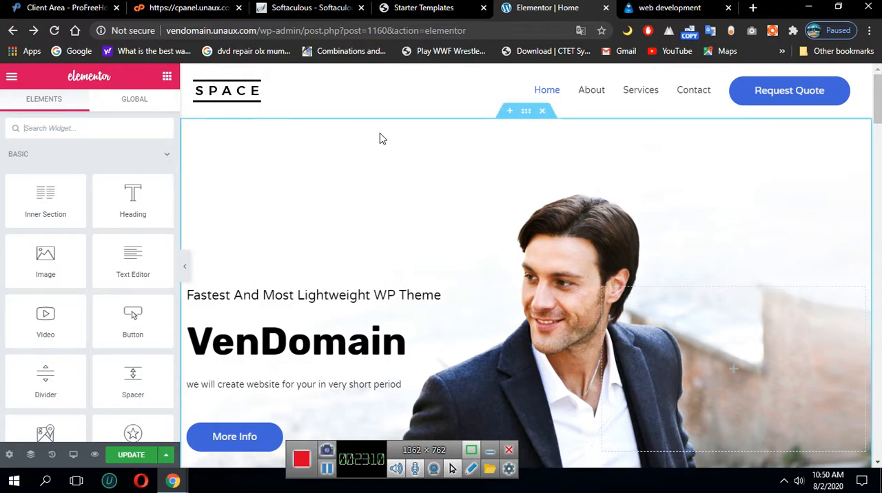
left_click(15, 30)
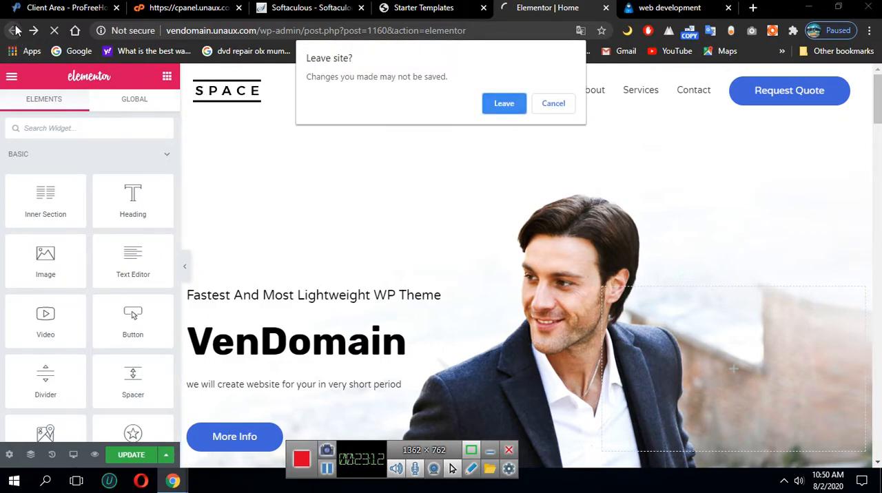
left_click(552, 105)
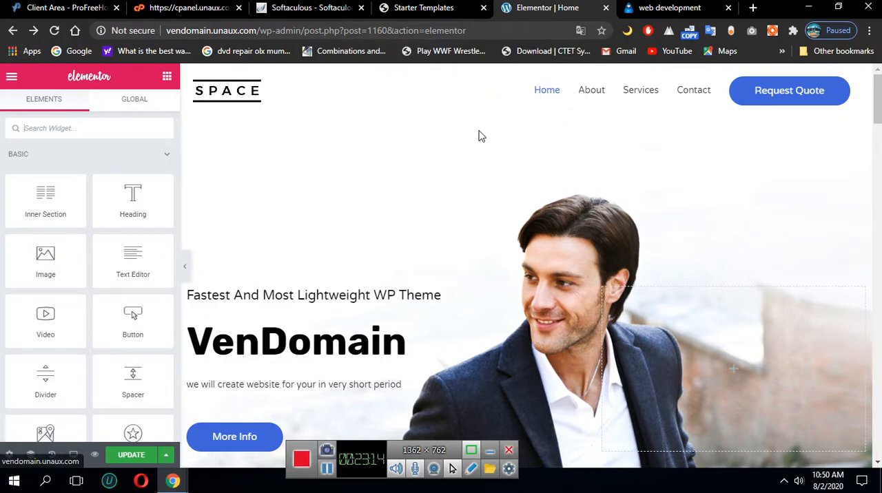
Bring up the editor's main menu with the dashboard exit option and save the home page changes
left_click(11, 79)
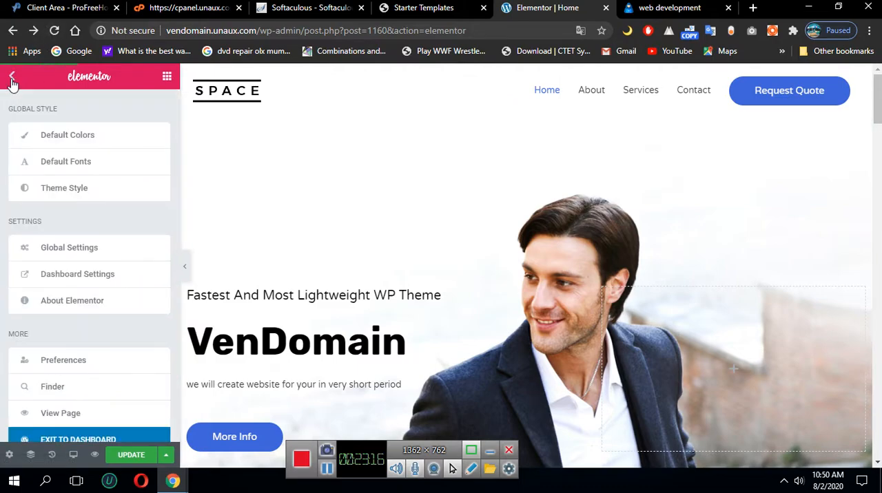
scroll(138, 413, "down", 1)
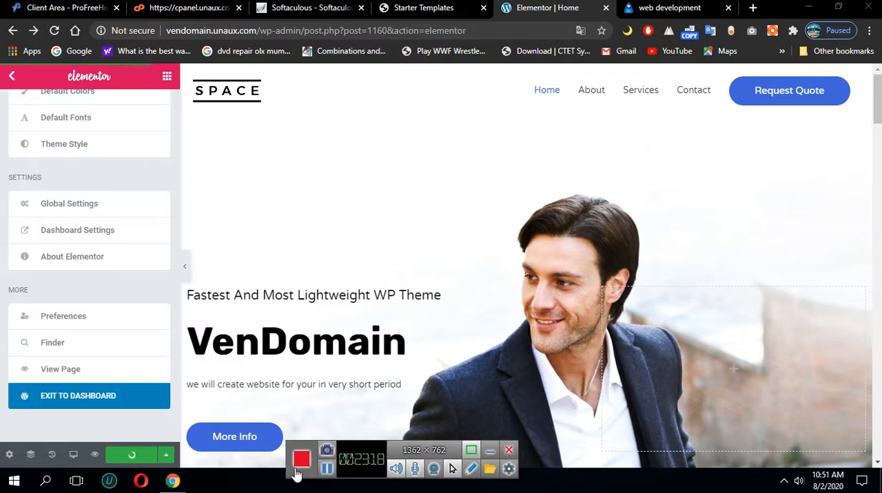
left_click(133, 458)
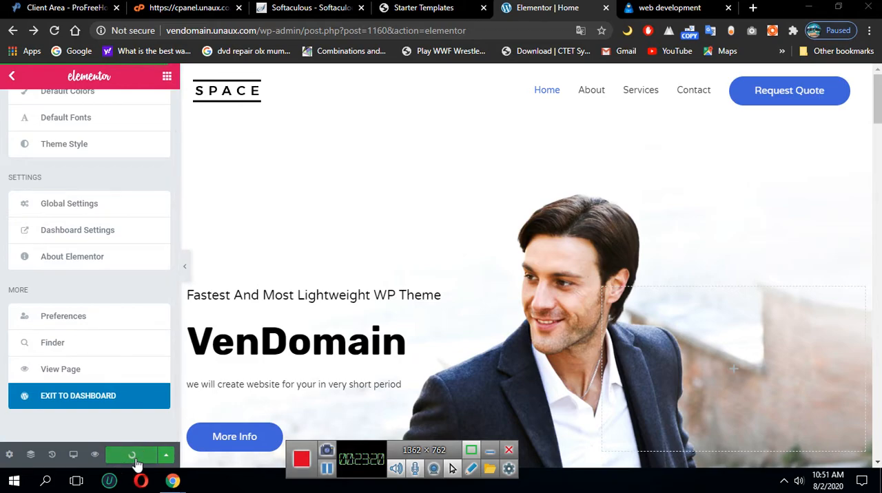
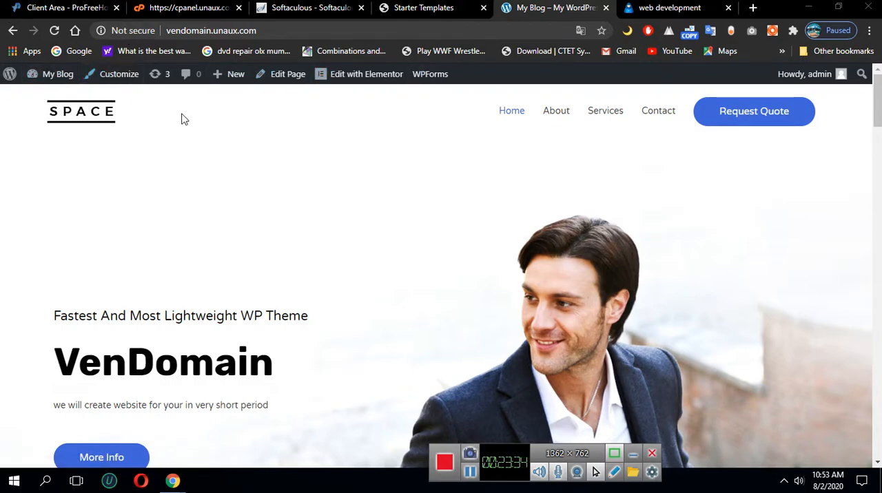
Look over the live home page's hero area, then open the Services page and view its banner and introduction
mouse_move(348, 78)
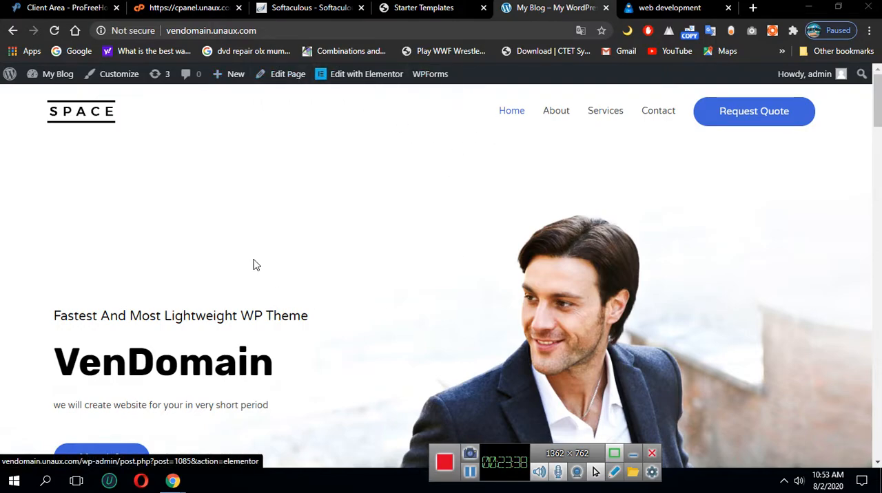
scroll(219, 238, "down", 3)
scroll(510, 319, "down", 4)
scroll(510, 317, "up", 7)
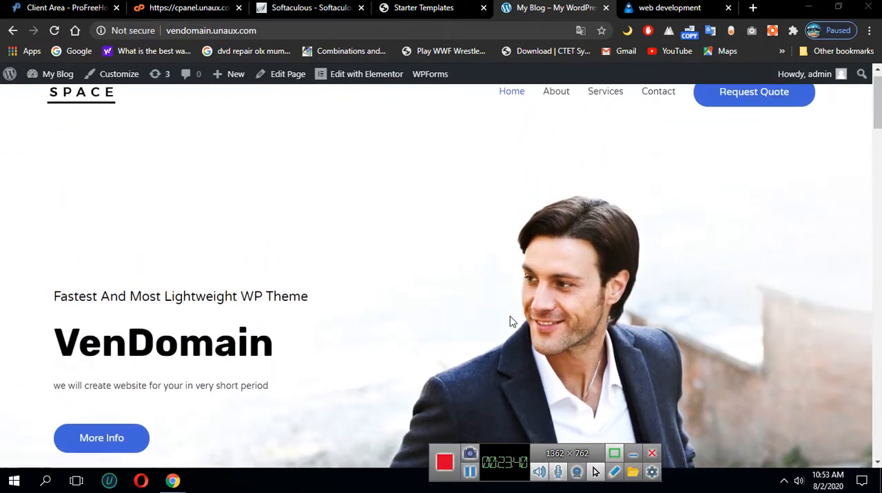
left_click(605, 113)
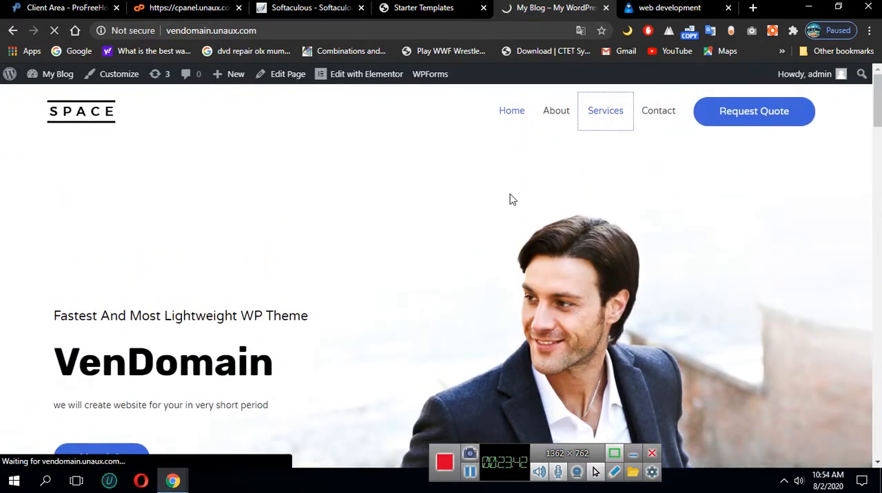
scroll(436, 292, "down", 10)
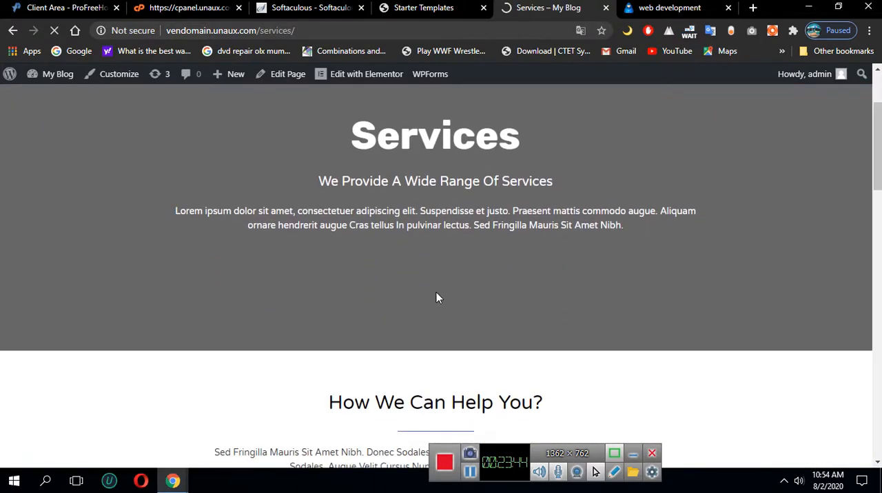
scroll(435, 296, "down", 6)
scroll(433, 321, "up", 14)
scroll(596, 221, "up", 3)
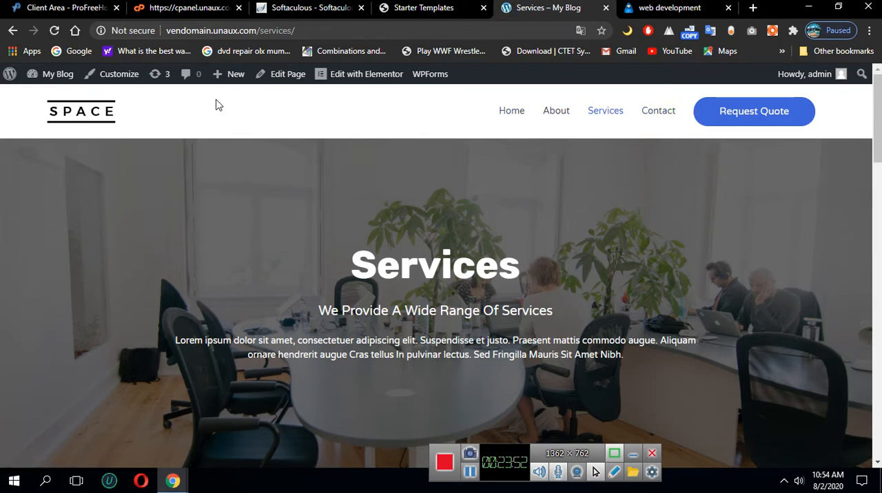
Create a new WordPress page and go through the Block Editor welcome guide until it closes
mouse_move(231, 78)
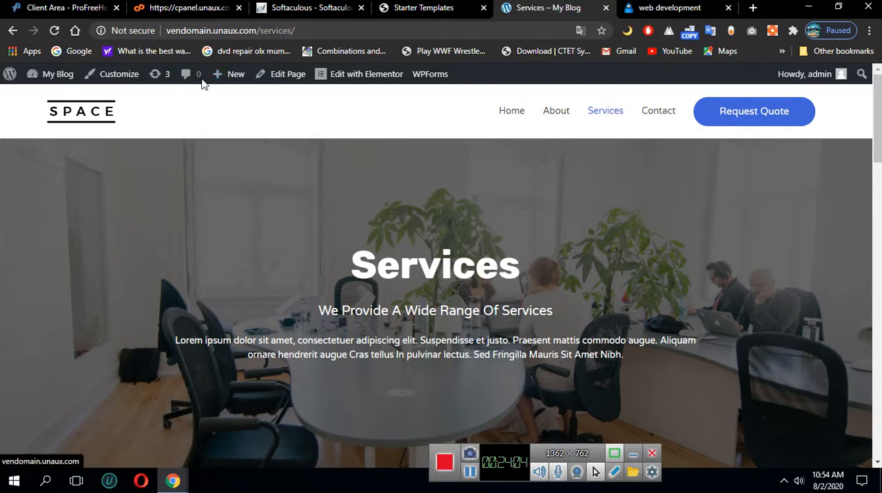
double_click(228, 133)
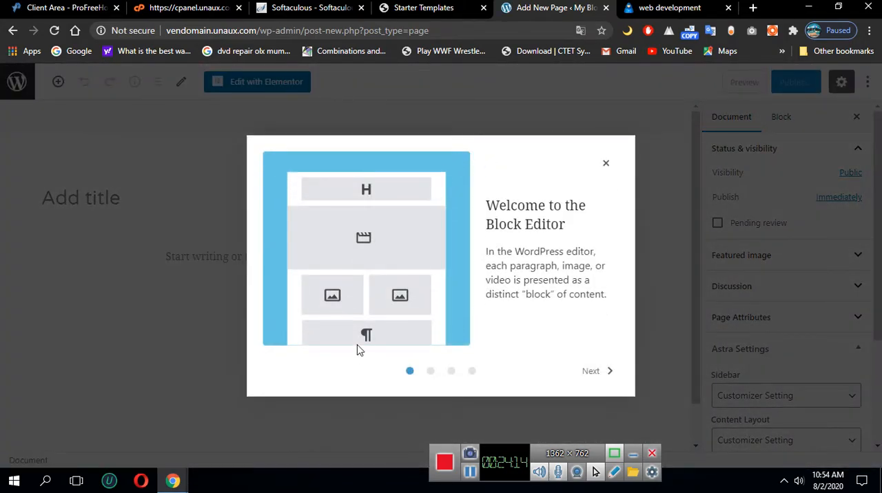
left_click(594, 372)
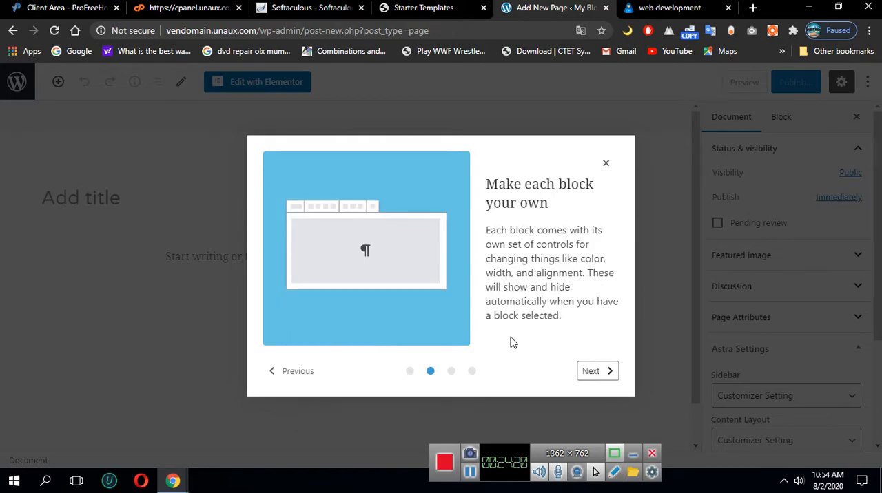
left_click(290, 372)
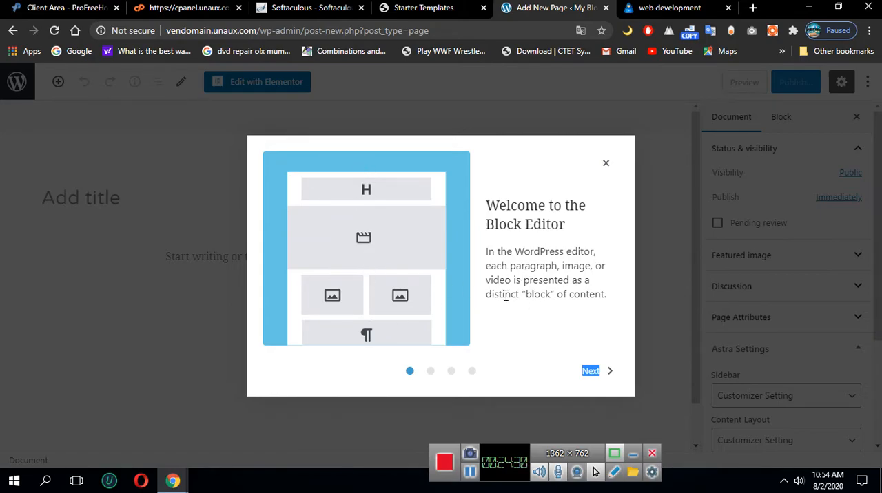
left_click(590, 371)
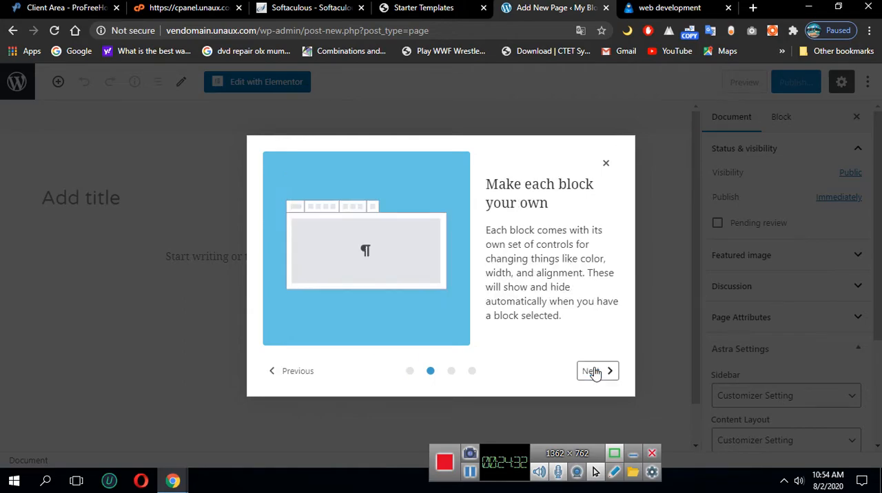
left_click(592, 371)
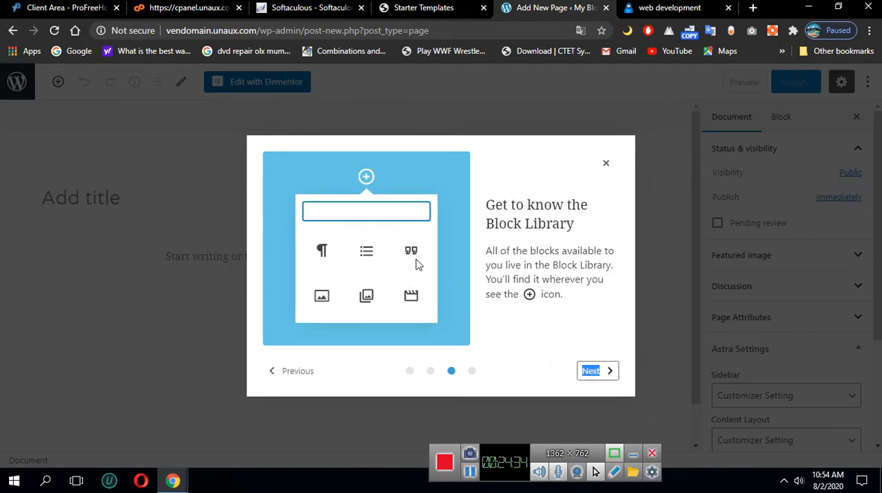
left_click(604, 371)
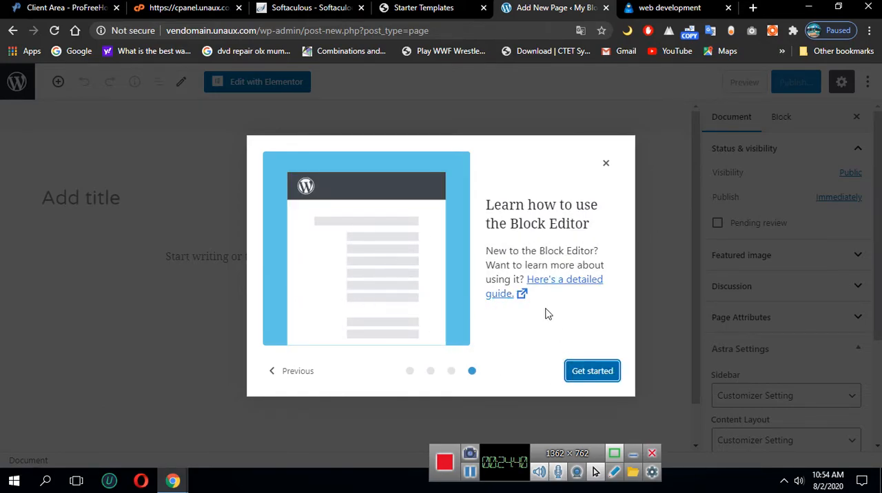
left_click(596, 373)
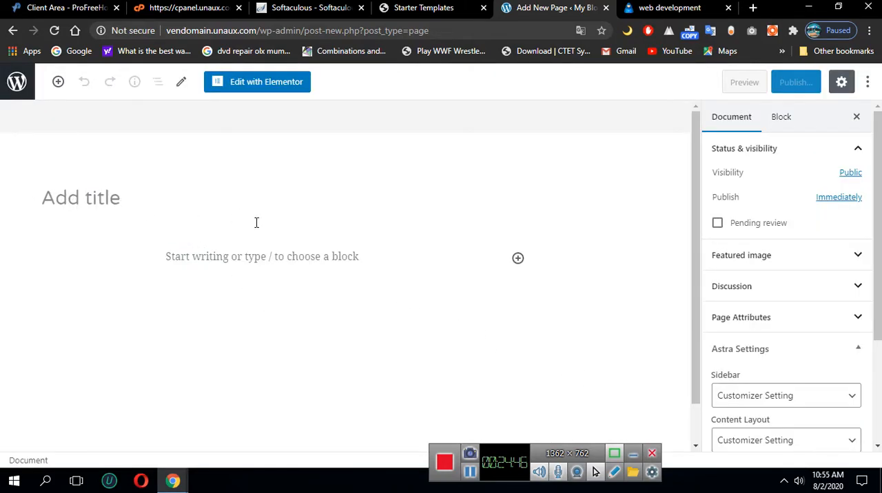
Title the new page "MyBlog"
left_click(170, 198)
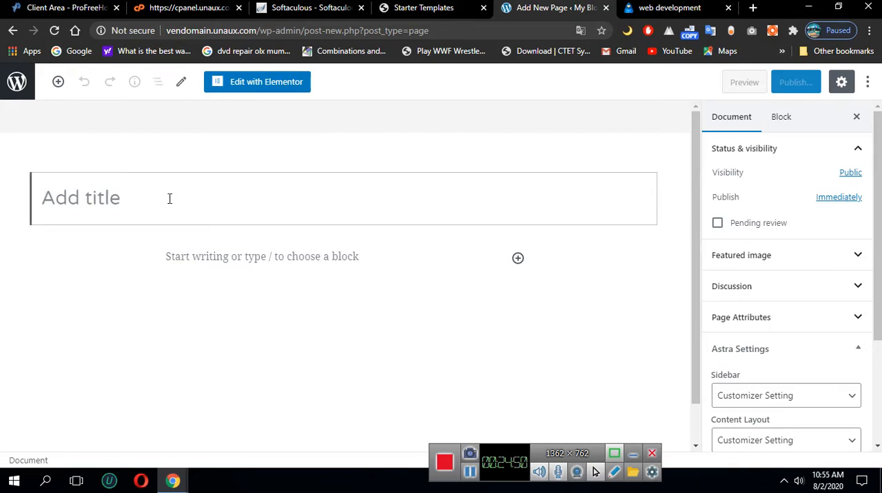
type("m")
key("BackSpace")
type("B")
key("BackSpace")
type("My")
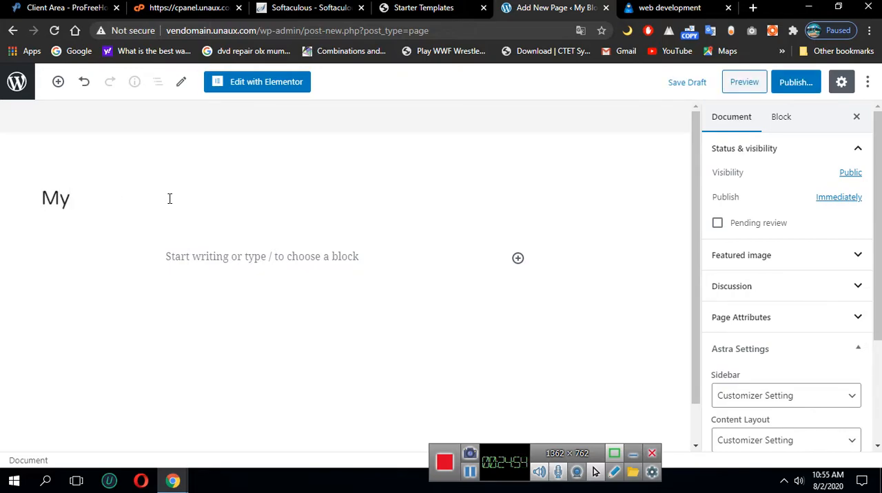
type("Blog")
Write a paragraph below the title giving the author's full name, followed by ", i am a student"
left_click(169, 261)
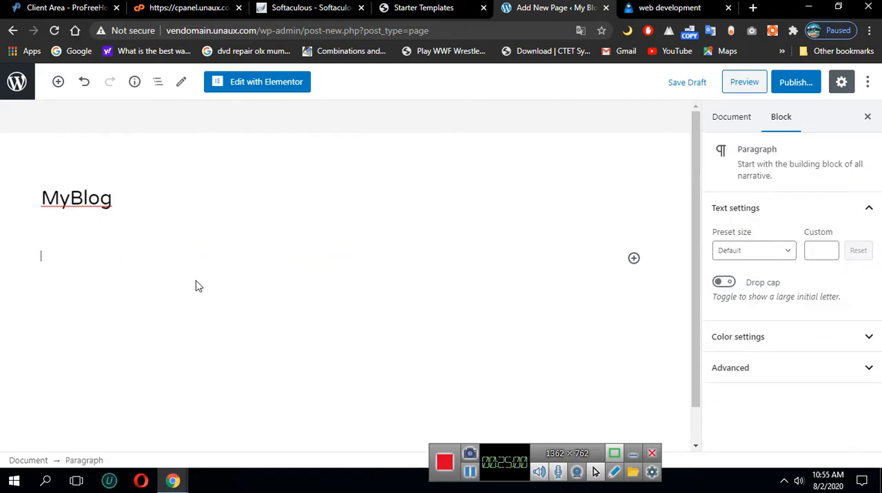
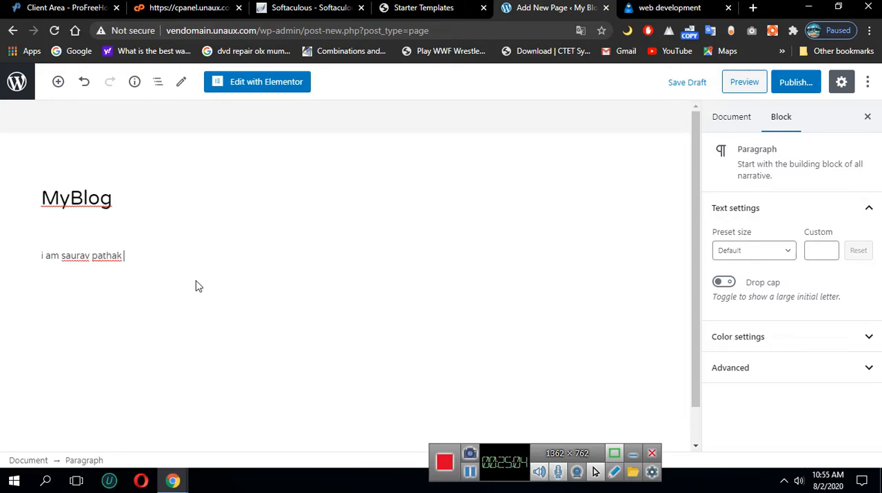
scroll(255, 295, "down", 1)
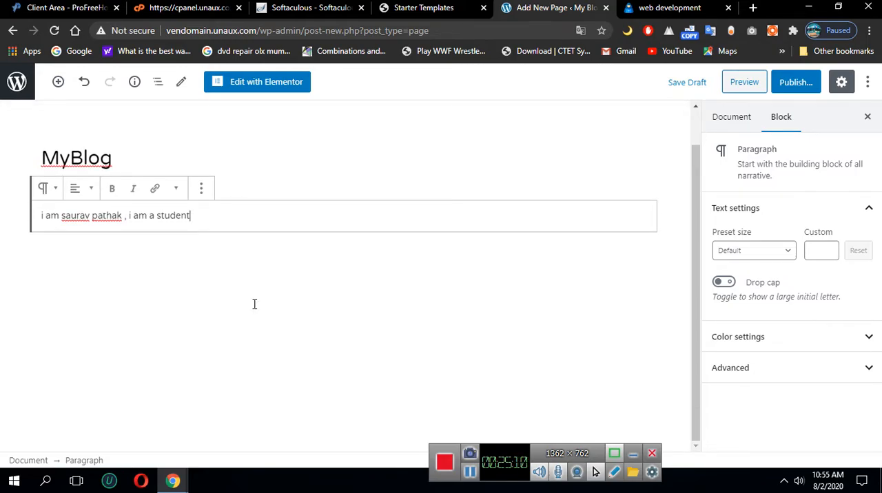
type("t")
scroll(315, 327, "up", 1)
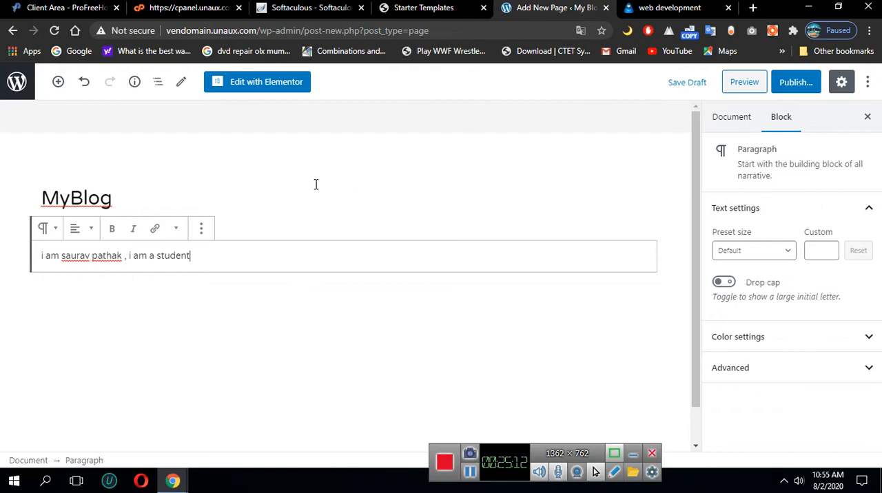
left_click(531, 293)
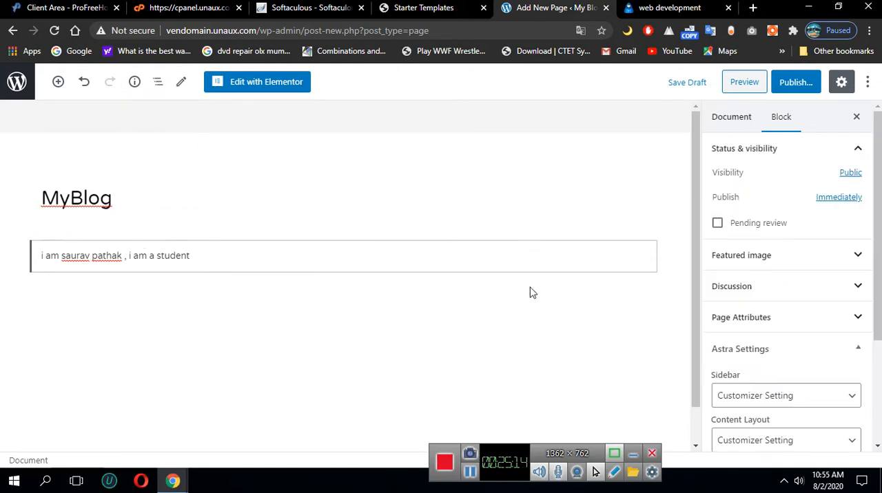
left_click(331, 252)
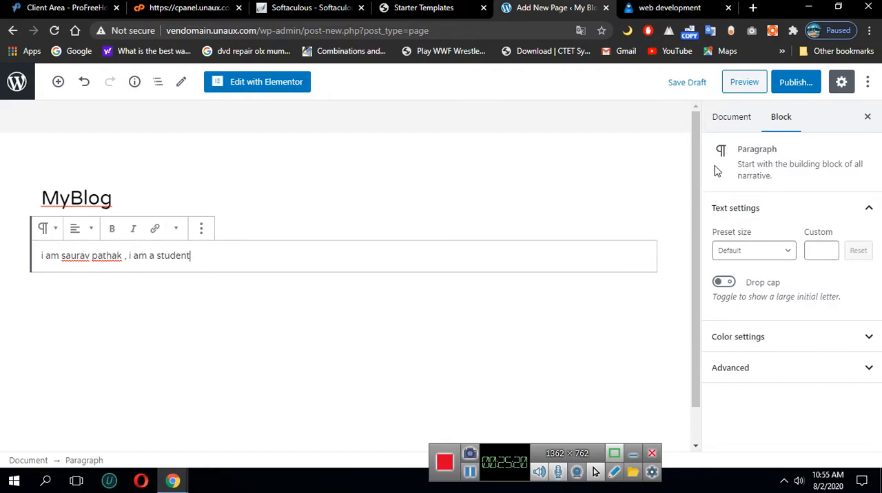
Check the publishing schedule options and publish the MyBlog page immediately with public visibility
left_click(797, 82)
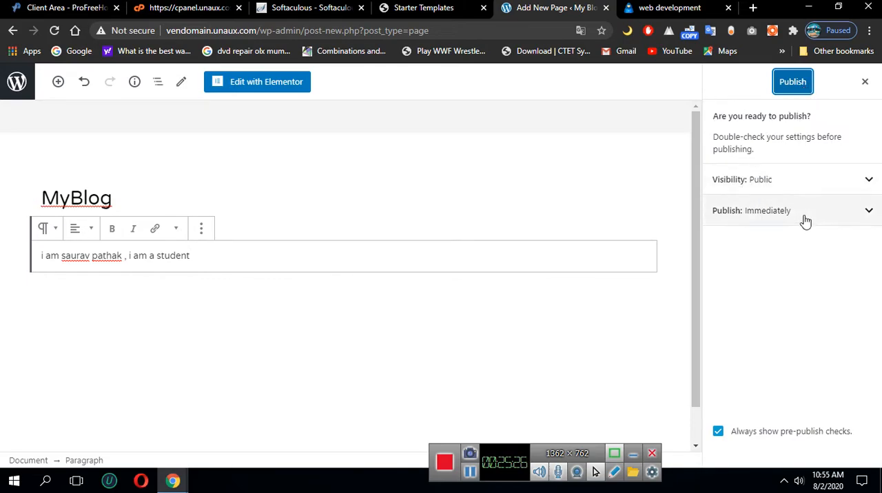
left_click(860, 219)
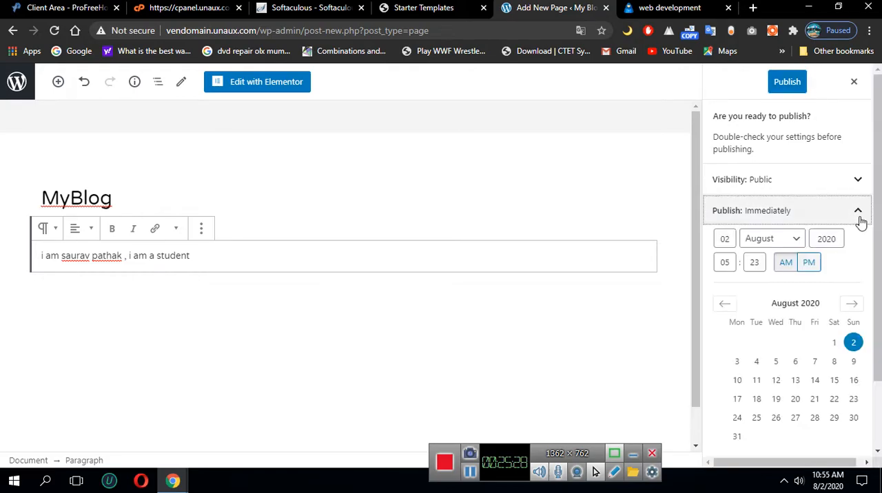
left_click(860, 220)
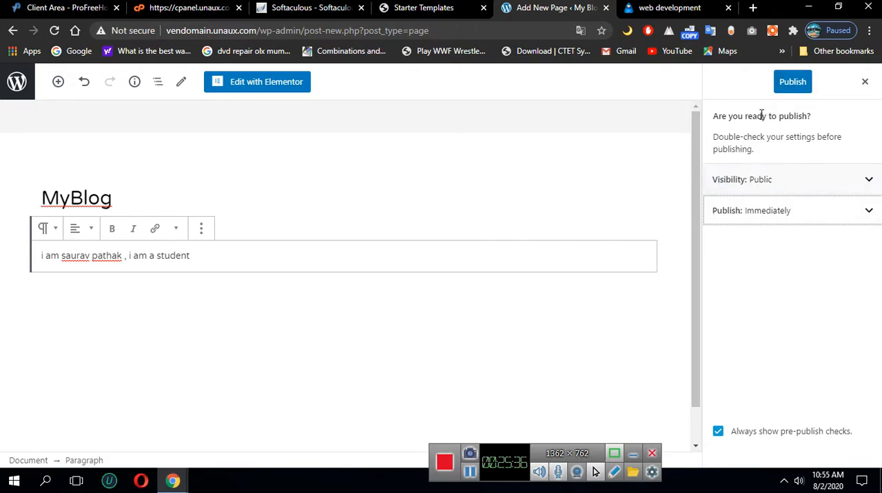
left_click(793, 83)
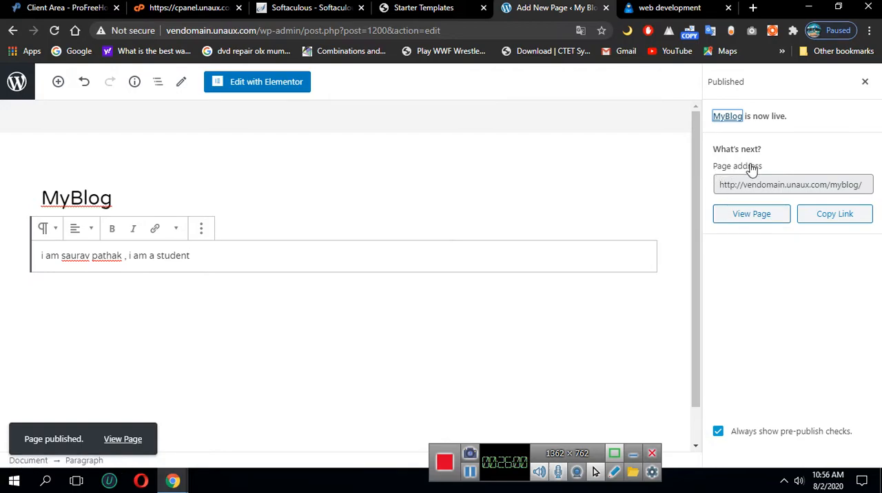
Copy the published page's link and view the MyBlog page on the live site
left_click(827, 216)
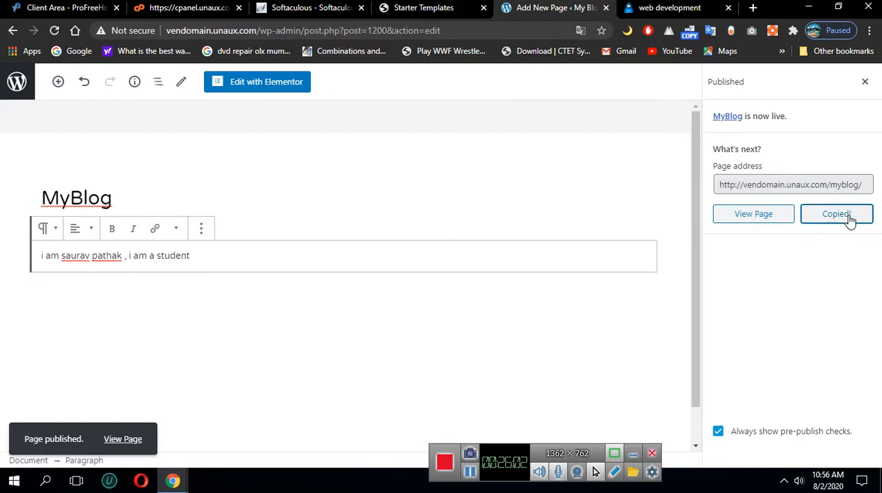
left_click(753, 218)
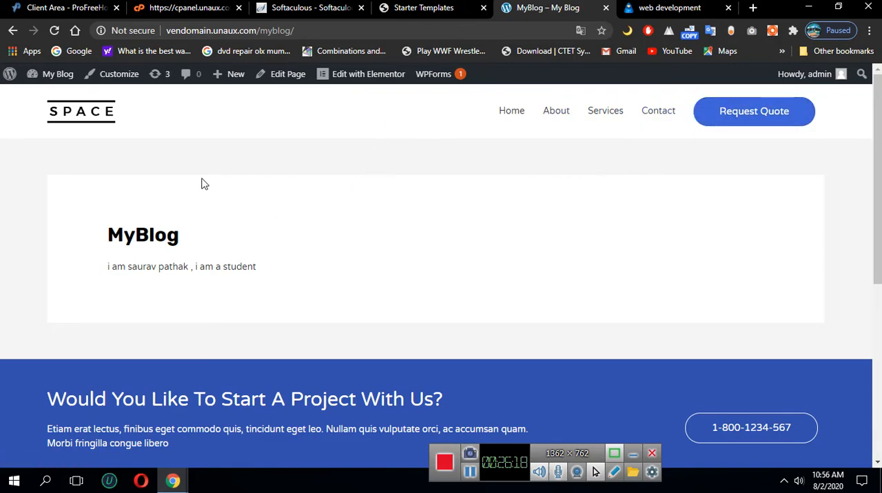
right_click(366, 74)
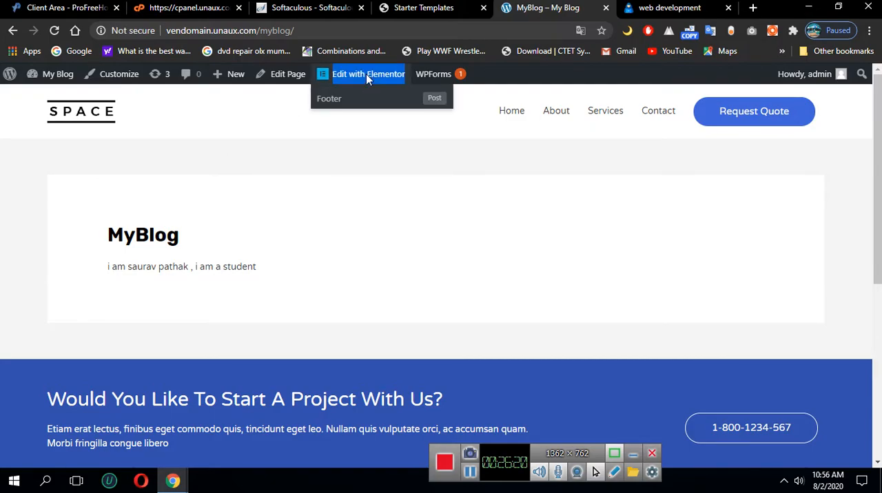
left_click(333, 73)
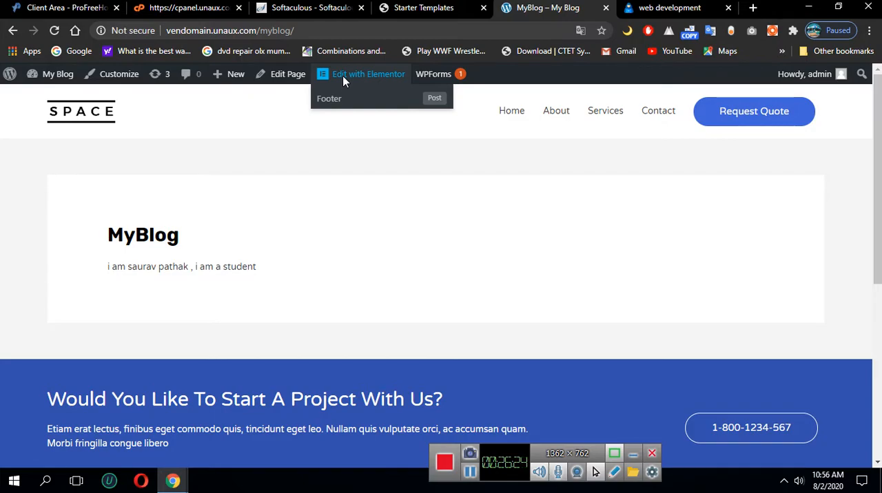
scroll(299, 169, "down", 2)
scroll(299, 169, "up", 2)
Return to the site's home page and load it in the Elementor editor, reloading after the gateway error
left_click(501, 111)
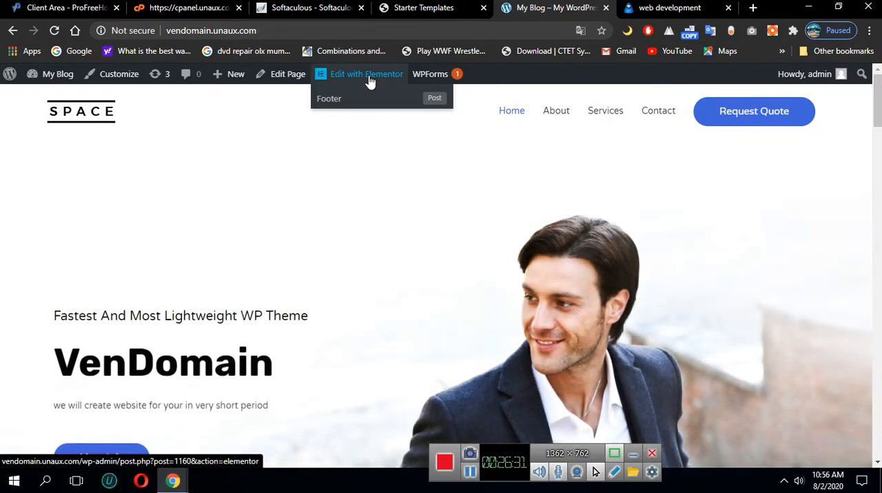
left_click(370, 76)
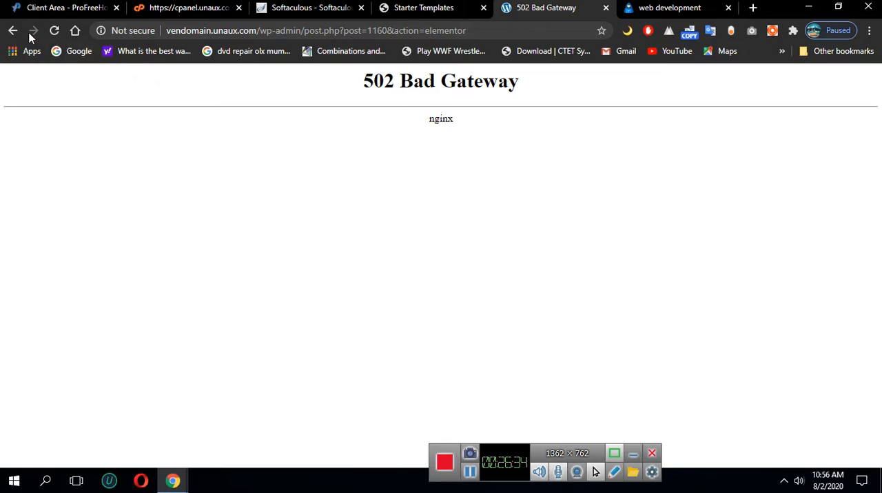
left_click(55, 31)
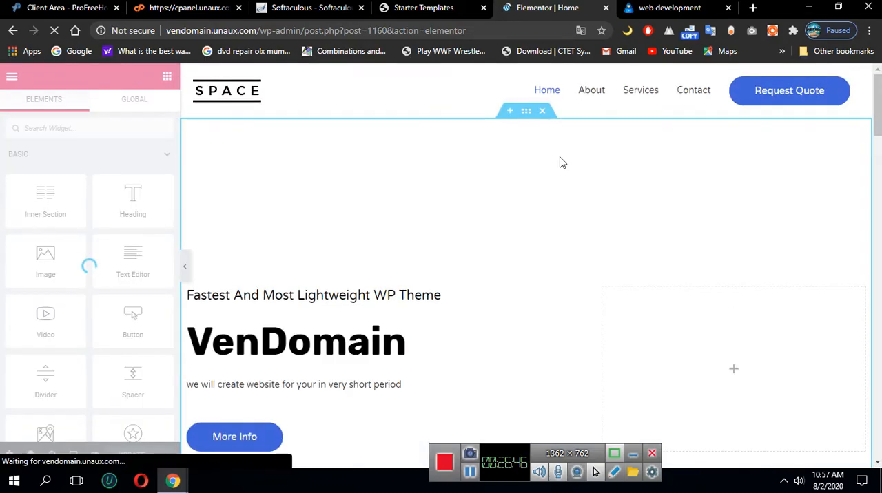
left_click(655, 93)
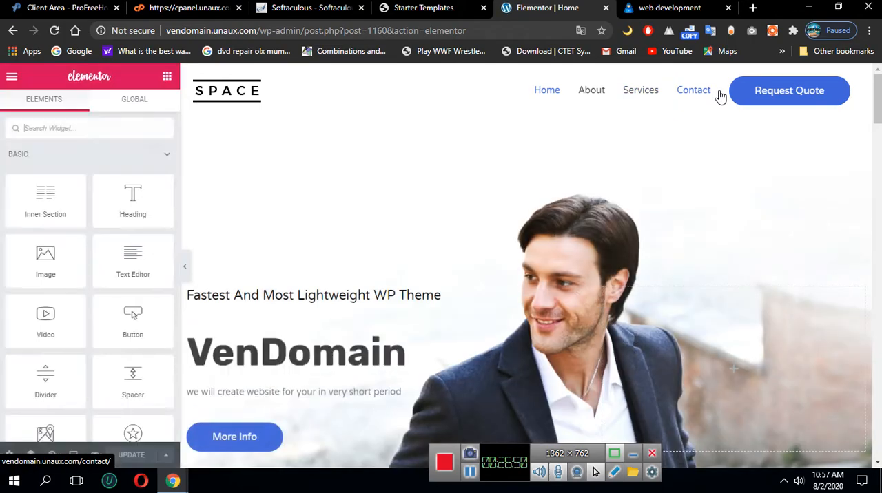
scroll(681, 221, "down", 2)
scroll(680, 218, "up", 2)
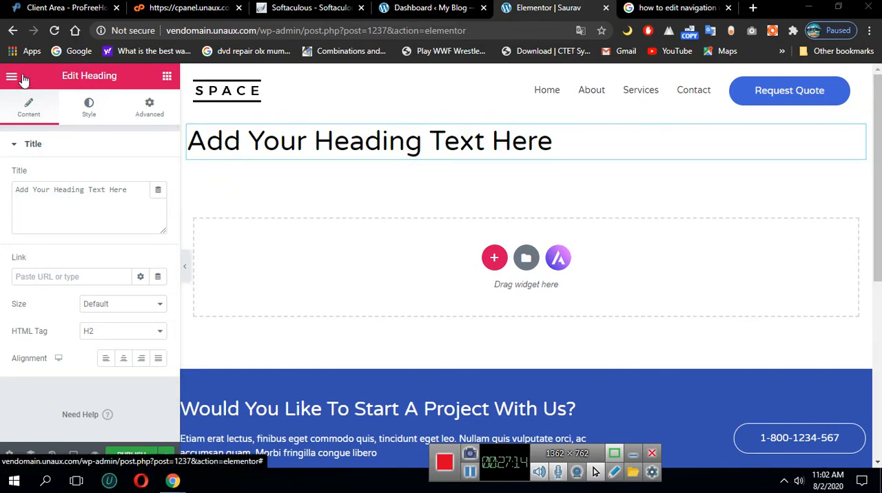
Leave the heading's settings and bring up the widget library for the new page
left_click(167, 76)
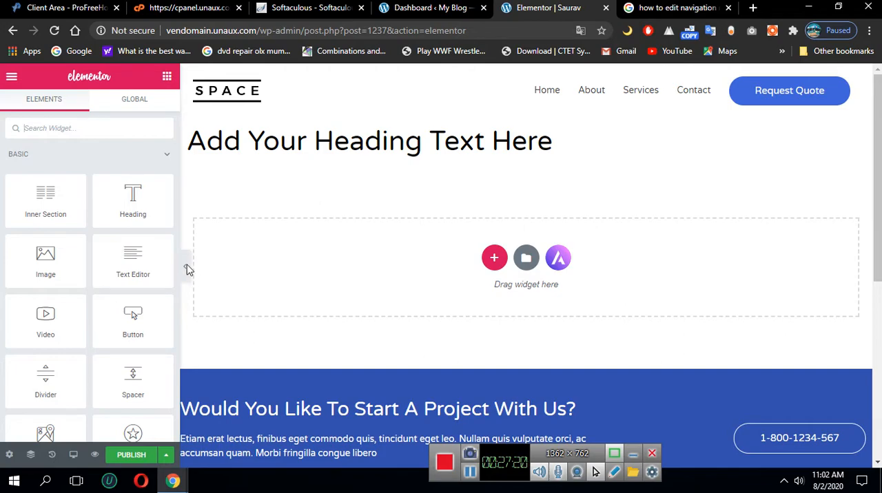
Add an Image widget directly below the heading on the new page
left_click_drag(48, 270, 428, 283)
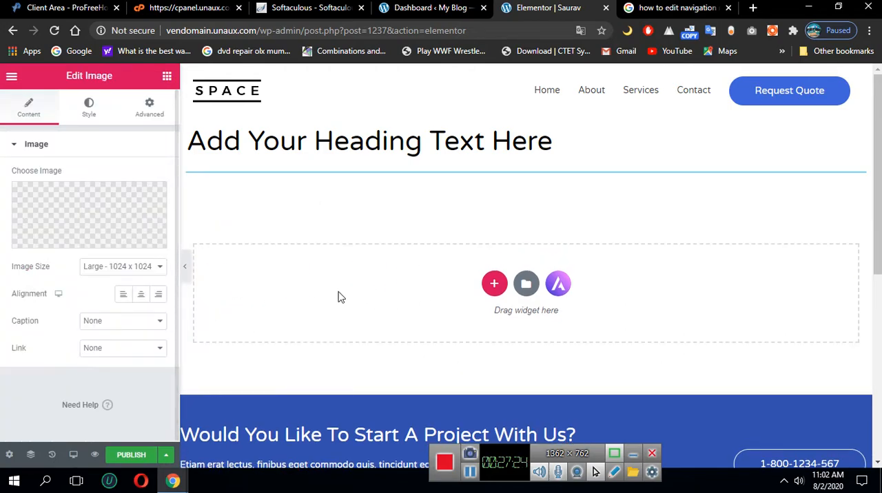
scroll(513, 304, "down", 6)
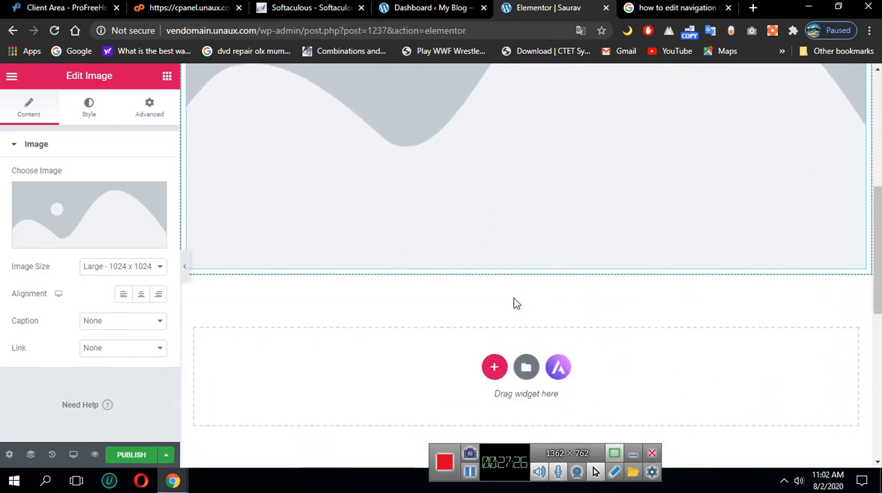
scroll(516, 304, "up", 2)
scroll(516, 303, "up", 1)
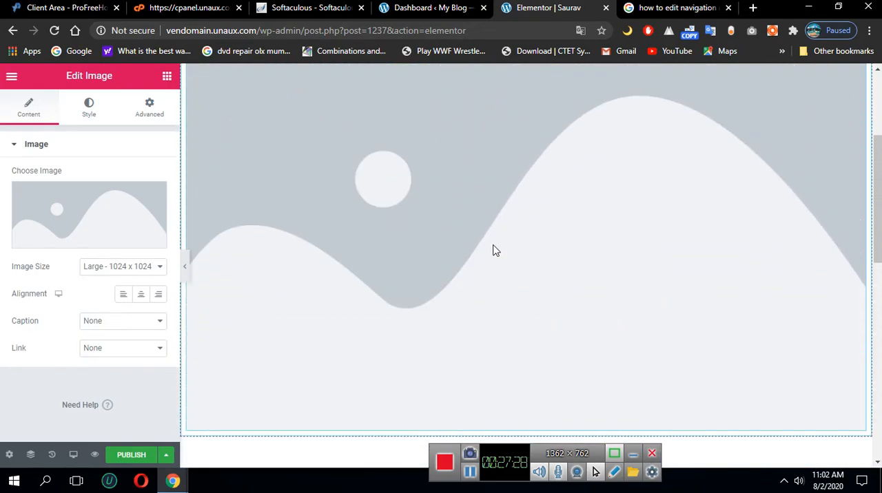
scroll(479, 285, "up", 3)
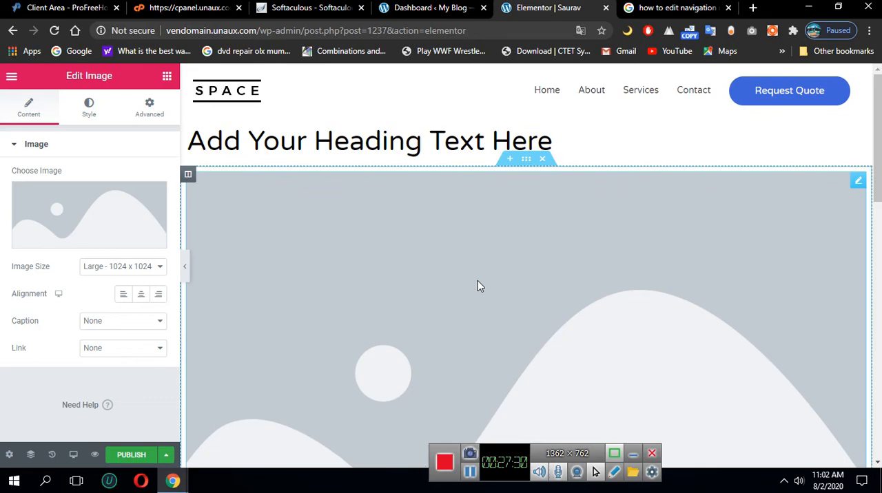
Open the template library and browse the free and Pro page templates
scroll(478, 285, "down", 6)
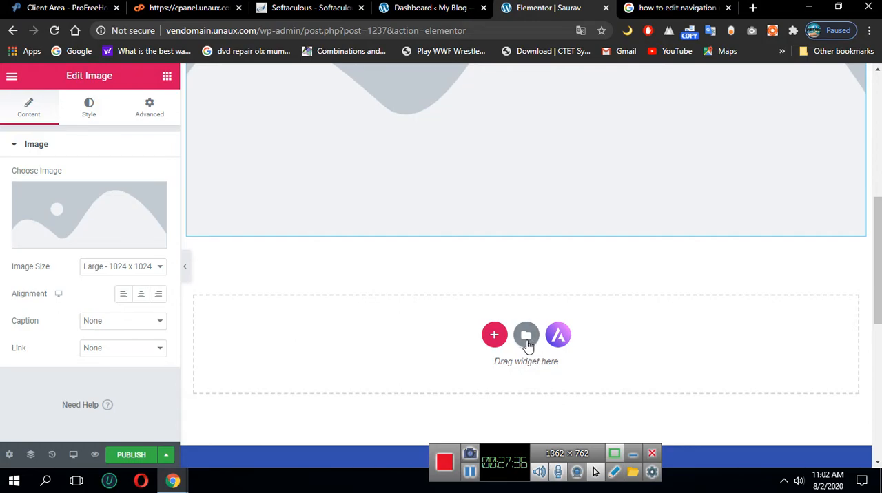
left_click(527, 337)
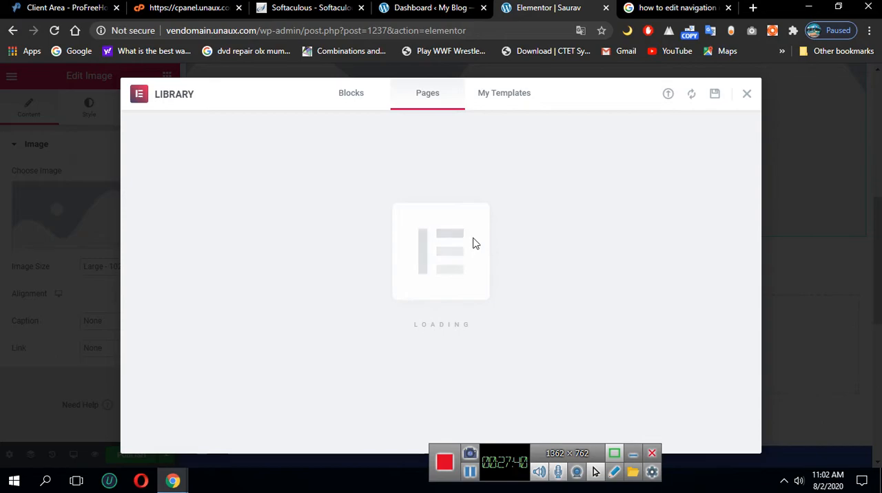
scroll(368, 222, "down", 3)
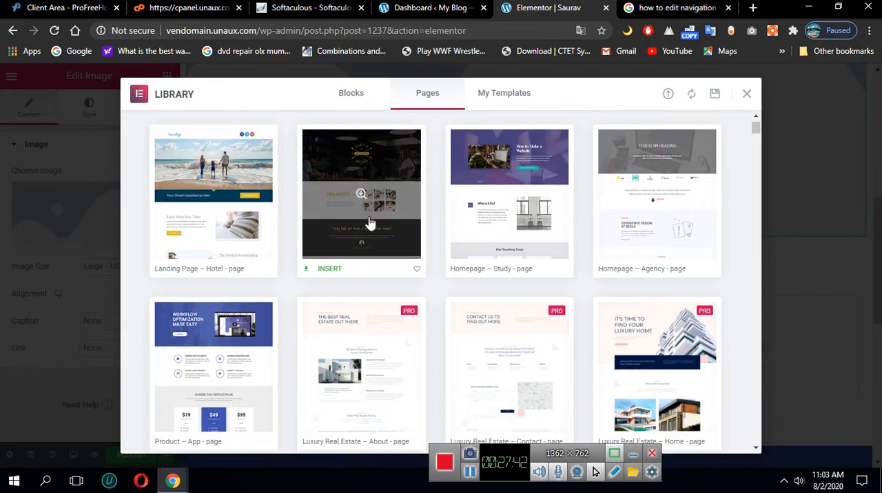
scroll(350, 330, "down", 2)
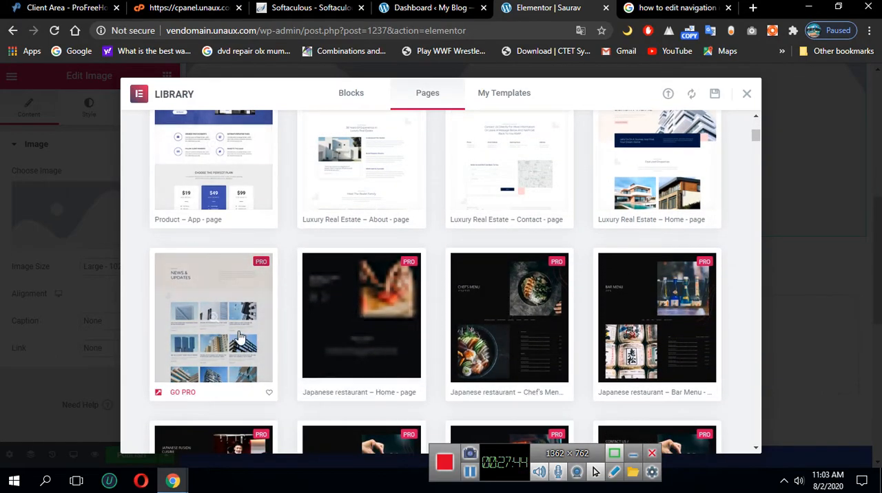
scroll(236, 319, "up", 3)
scroll(390, 287, "down", 5)
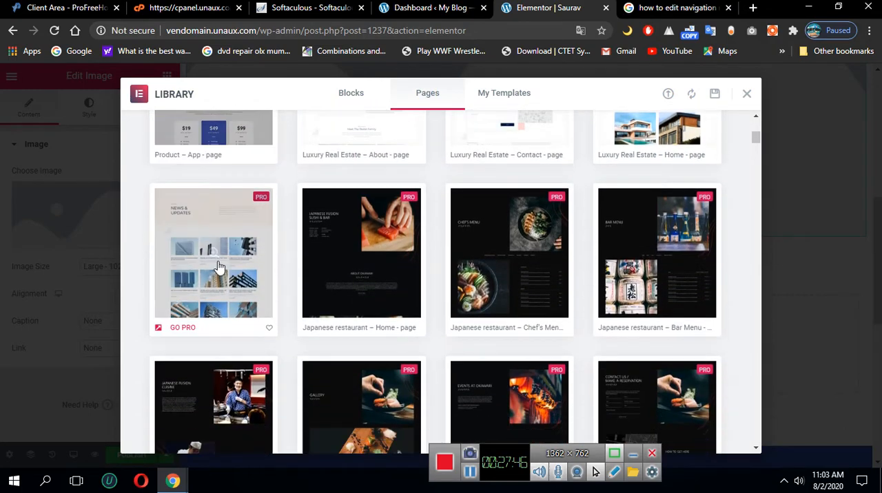
scroll(320, 331, "up", 8)
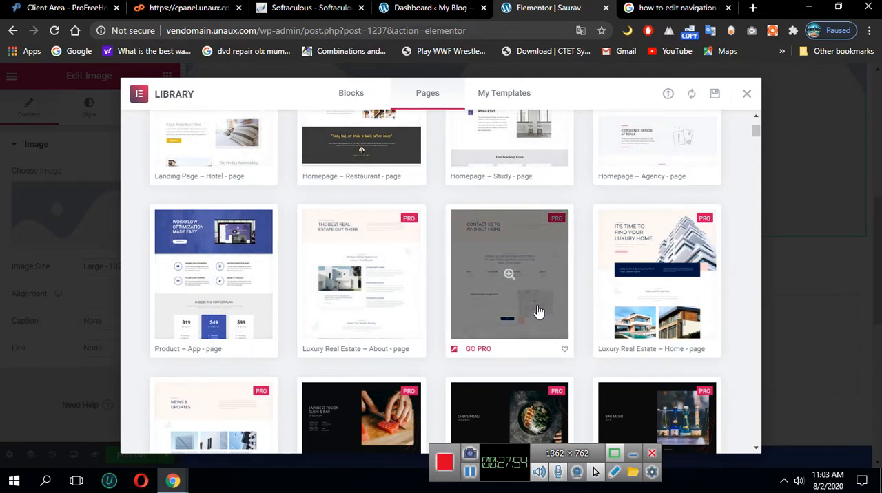
Preview the Homepage – Agency page template, try to insert it into the page, and leave the library
left_click(636, 164)
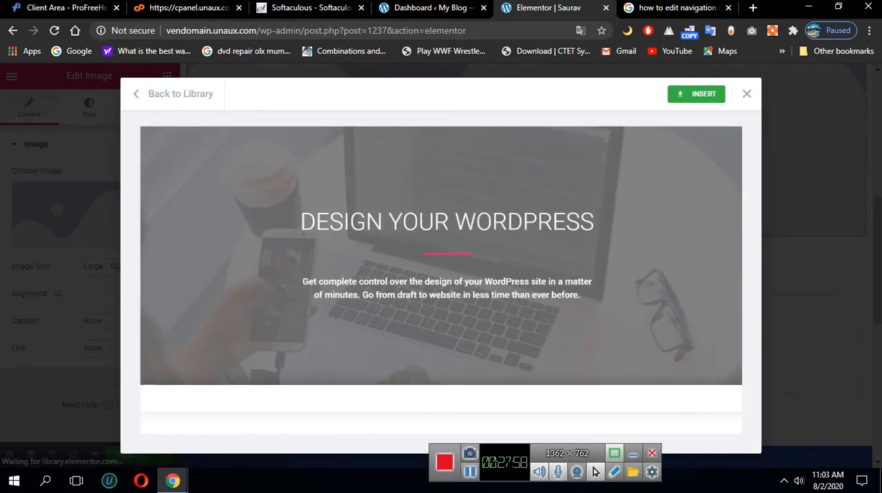
scroll(466, 294, "down", 4)
scroll(466, 294, "down", 6)
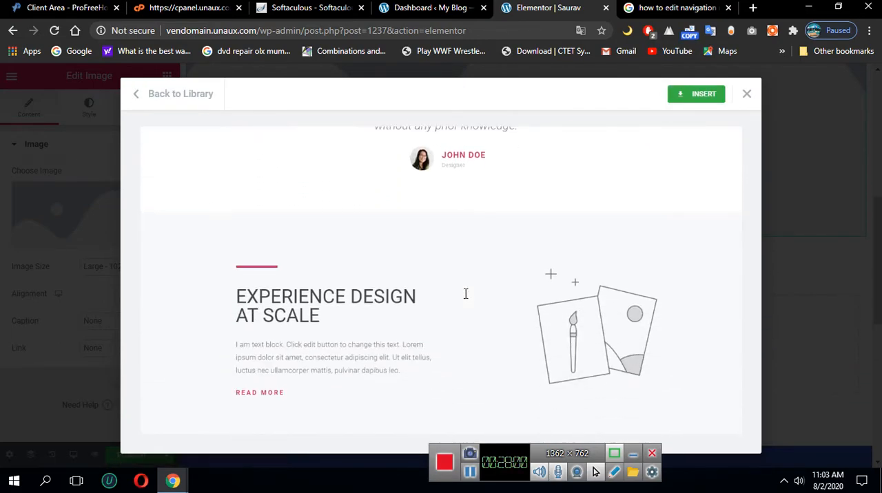
scroll(568, 152, "up", 3)
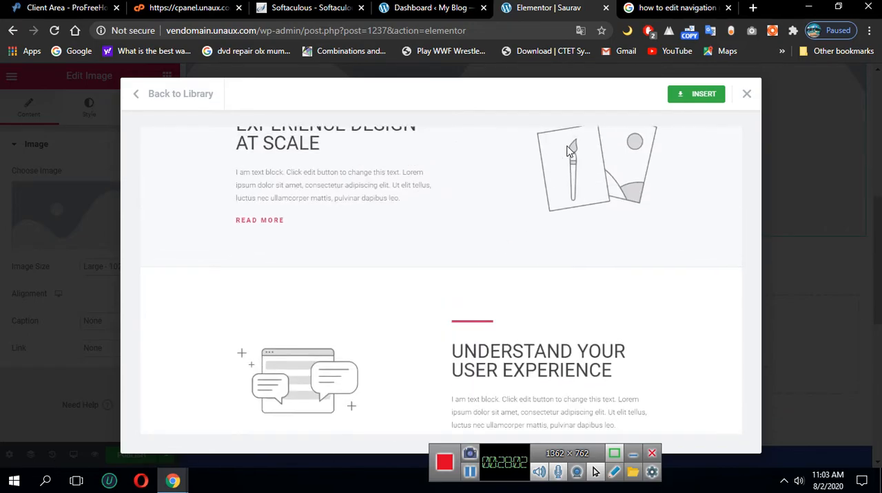
left_click(704, 96)
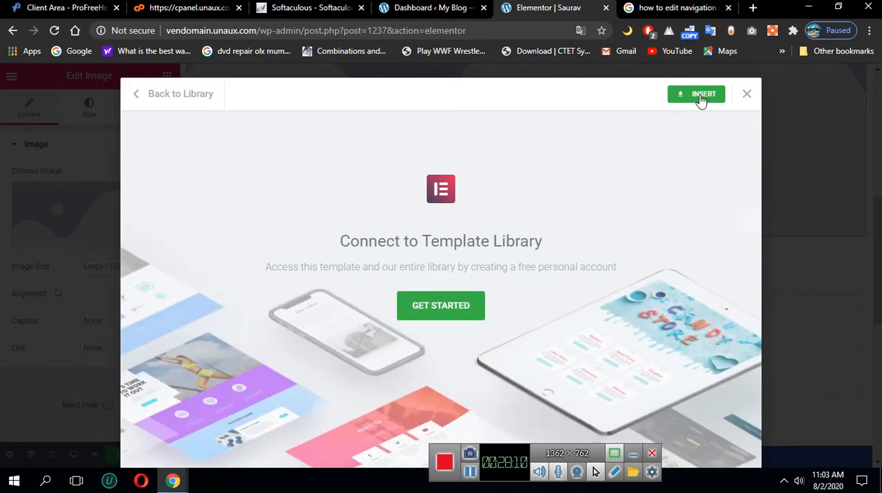
left_click(746, 94)
Publish the new page with its heading and image, and look through it on the live site
scroll(533, 274, "up", 4)
scroll(533, 273, "down", 4)
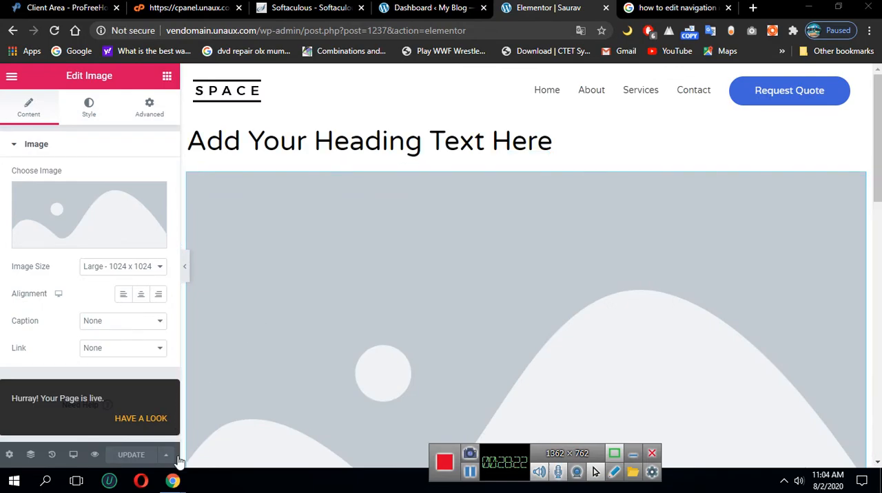
left_click(141, 419)
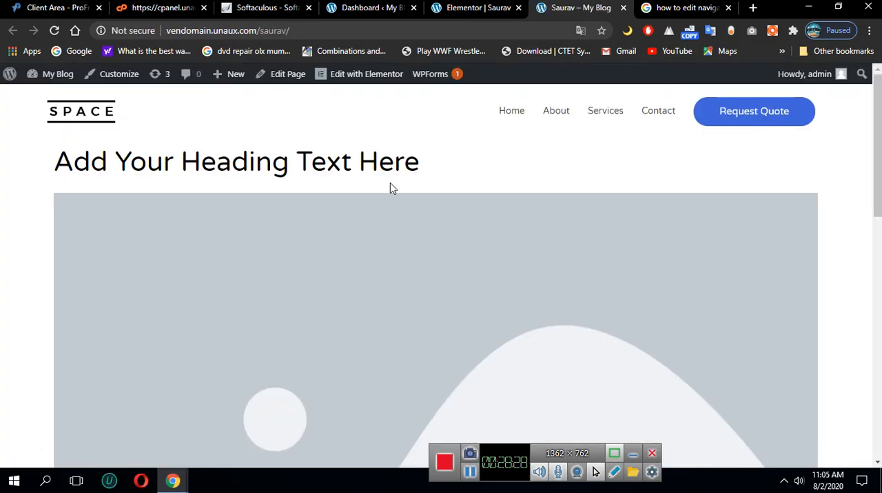
scroll(348, 241, "down", 10)
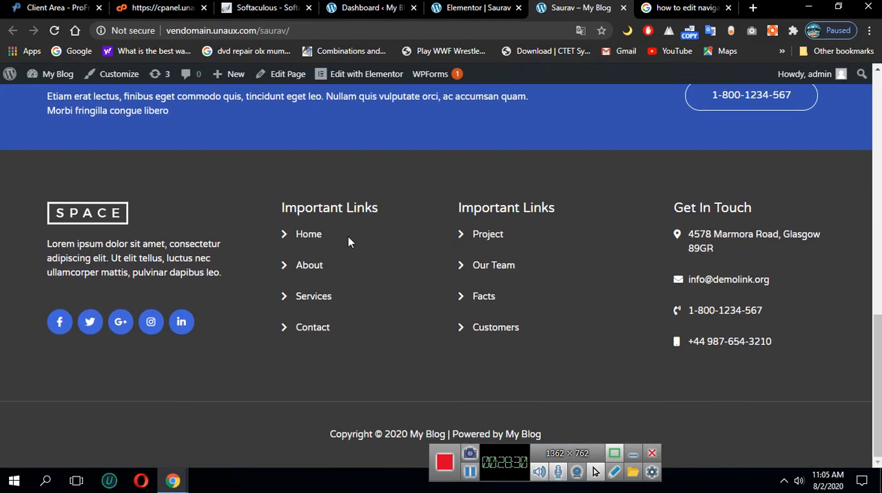
scroll(350, 241, "up", 5)
scroll(349, 242, "up", 5)
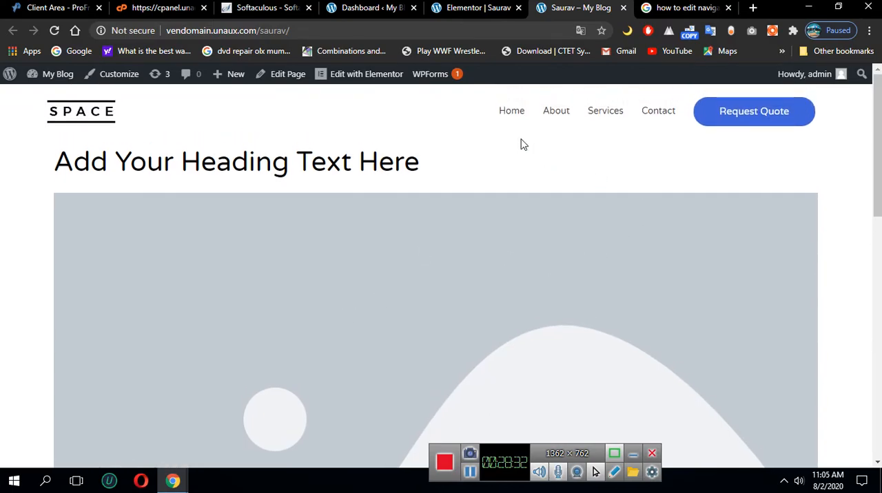
Go to the live site's home page and review its hero, services, portfolio and client sections
left_click(522, 116)
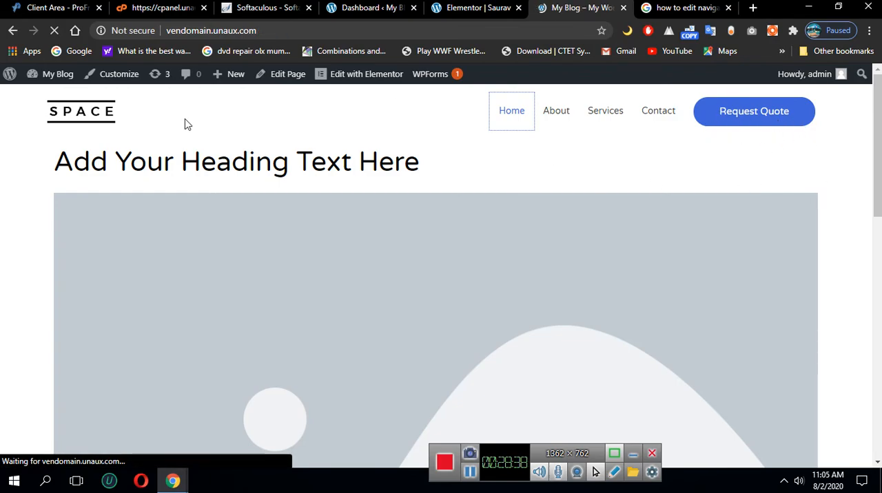
scroll(189, 232, "down", 20)
scroll(210, 264, "up", 15)
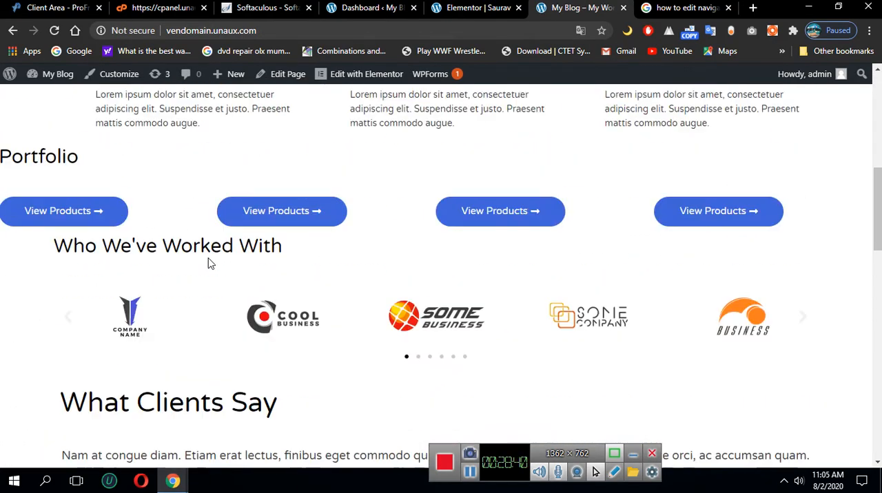
scroll(138, 228, "down", 4)
scroll(143, 228, "up", 4)
scroll(146, 229, "down", 8)
scroll(191, 325, "up", 8)
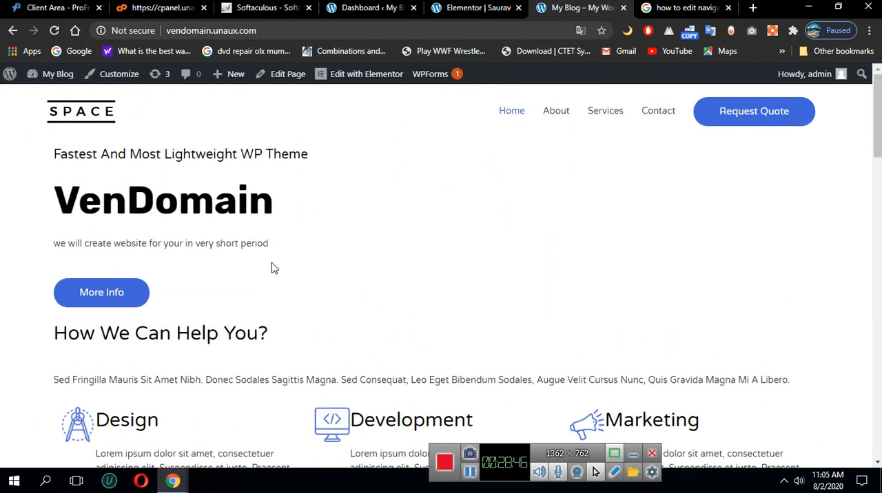
mouse_move(372, 80)
scroll(317, 200, "down", 1)
scroll(310, 228, "up", 1)
scroll(24, 273, "down", 5)
scroll(24, 274, "down", 2)
scroll(117, 268, "up", 5)
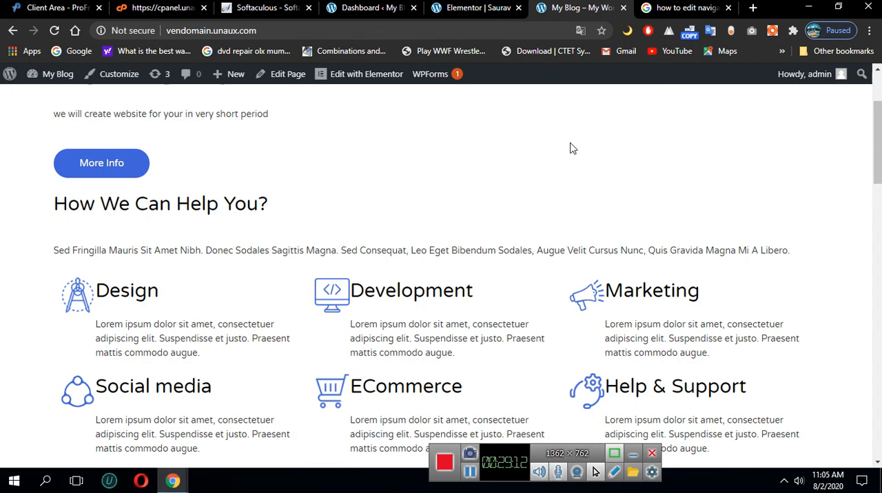
scroll(285, 255, "down", 3)
scroll(558, 401, "up", 4)
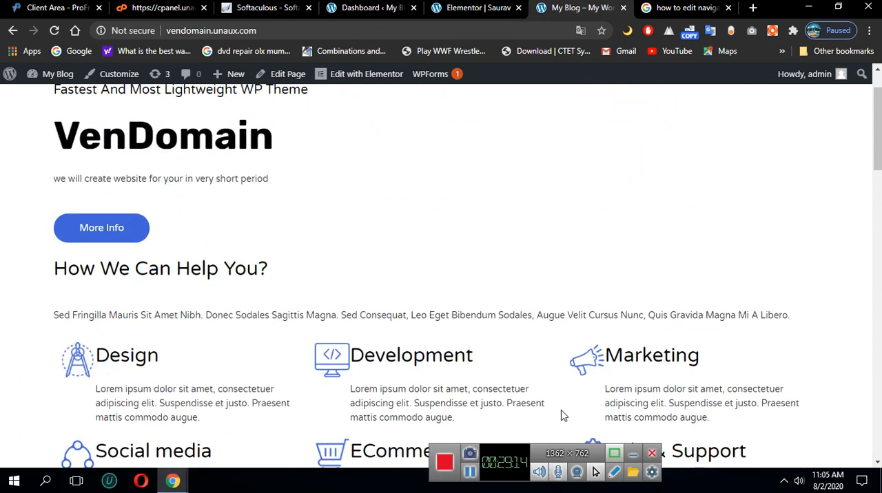